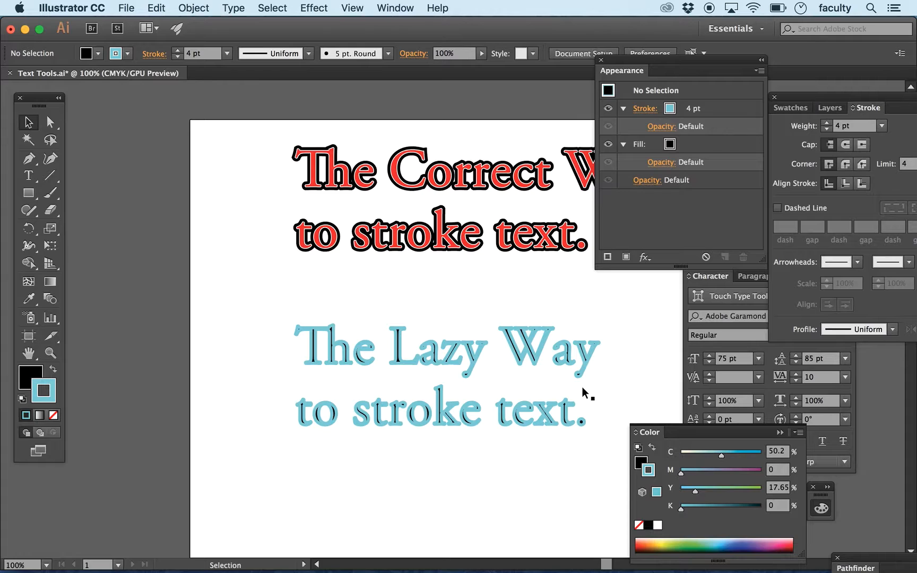
- Delete the two sample text objects, "The Lazy Way to stroke text." and "The Correct Way to stroke text."
click(448, 362)
key(Delete)
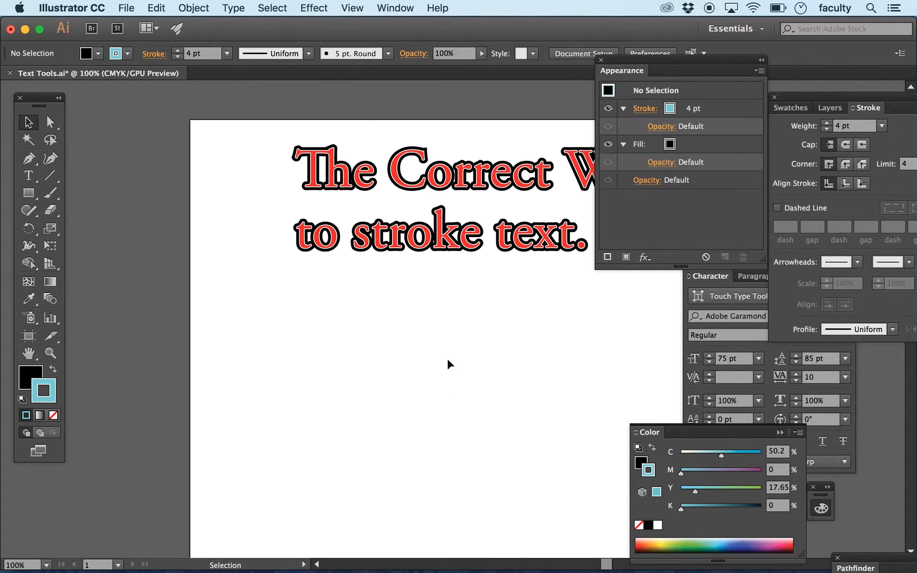
click(454, 248)
key(Delete)
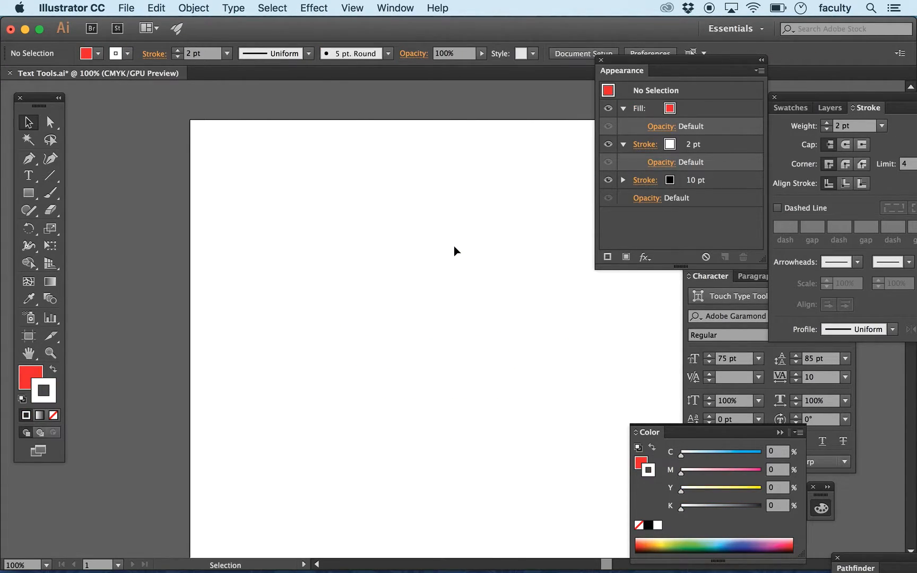
- Create a point text object reading "pointtext" in the upper middle of the artboard
drag(453, 246, 348, 234)
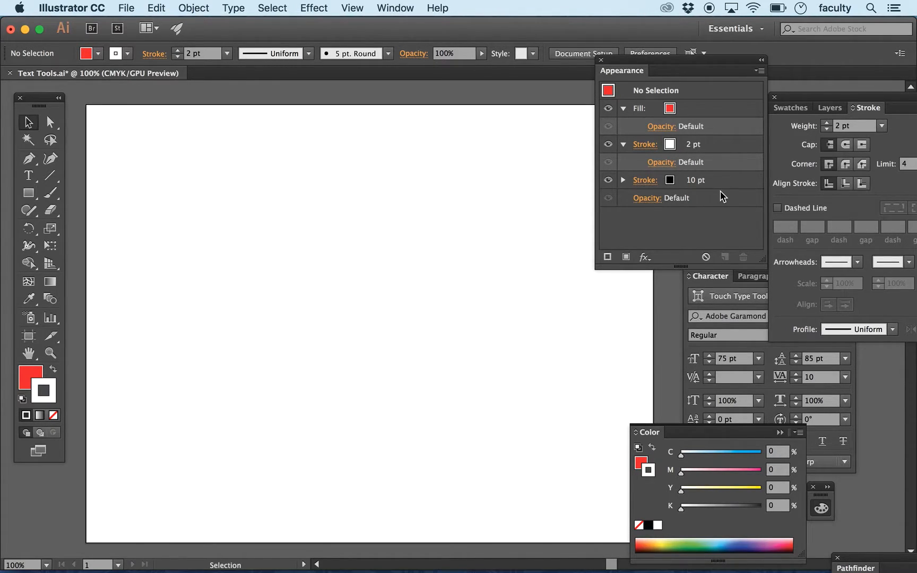
click(28, 173)
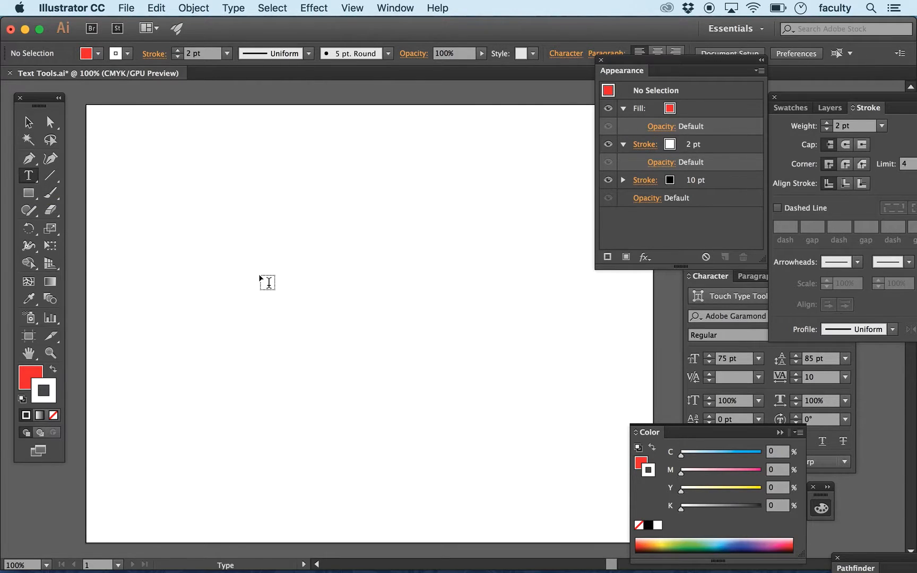
click(276, 274)
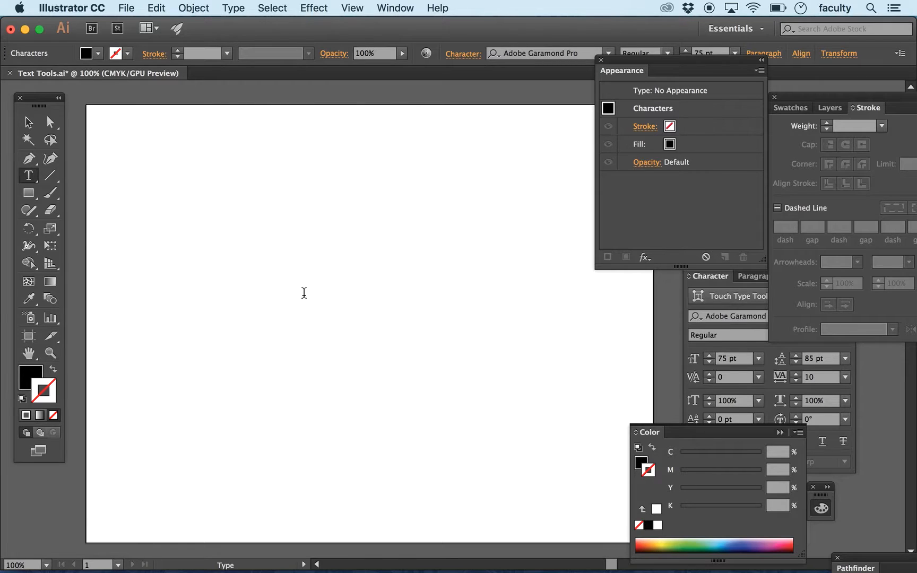
text(pointtext)
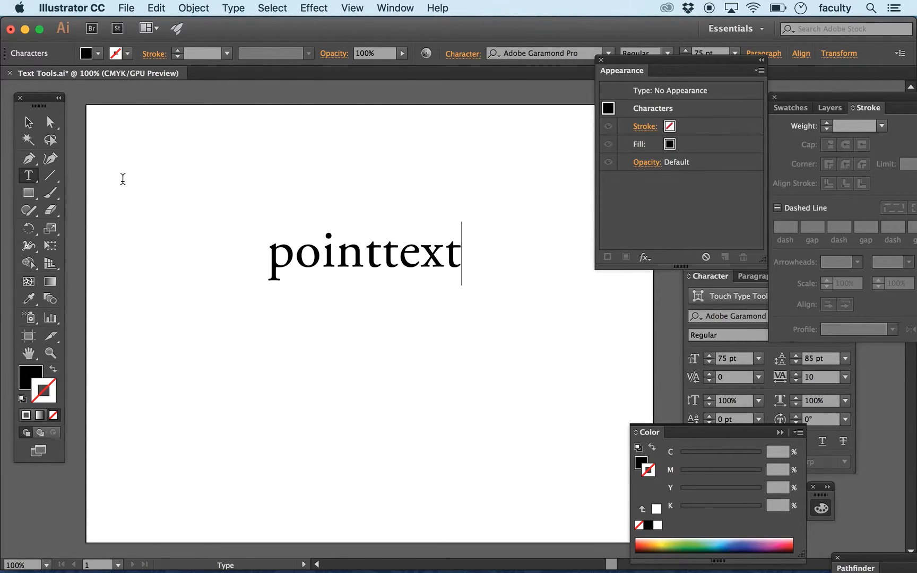
click(29, 122)
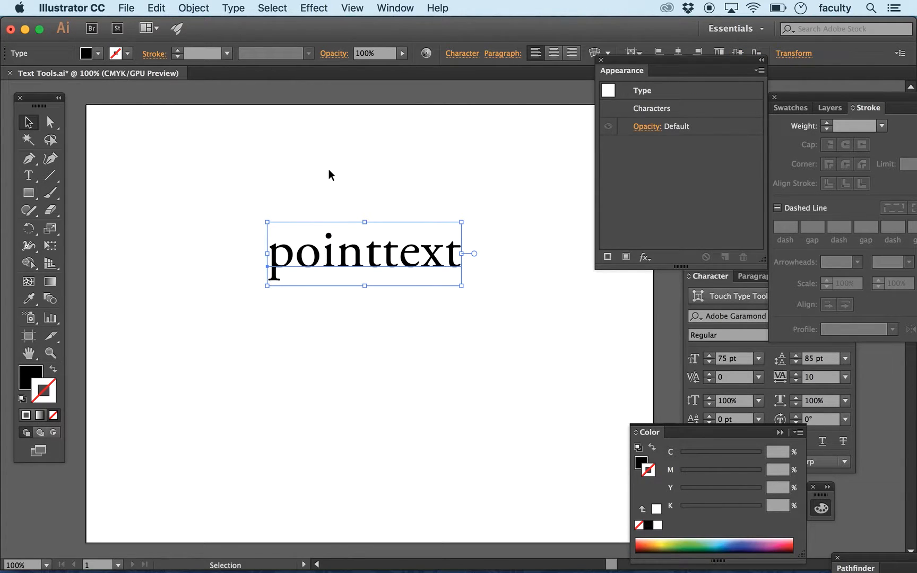
- Try rotating and scaling the point text, and stretch it taller and narrower to about 181 pt with about 34% horizontal scale
click(29, 175)
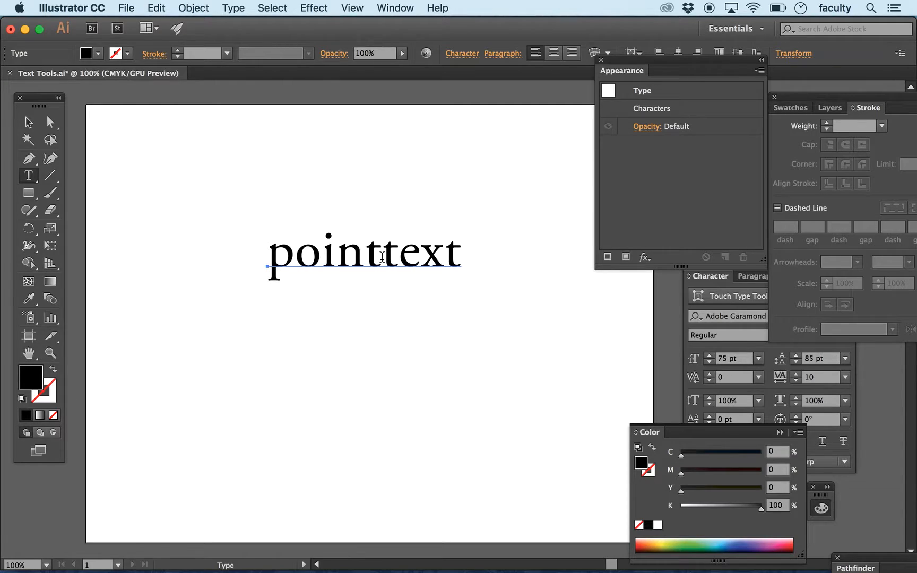
click(28, 122)
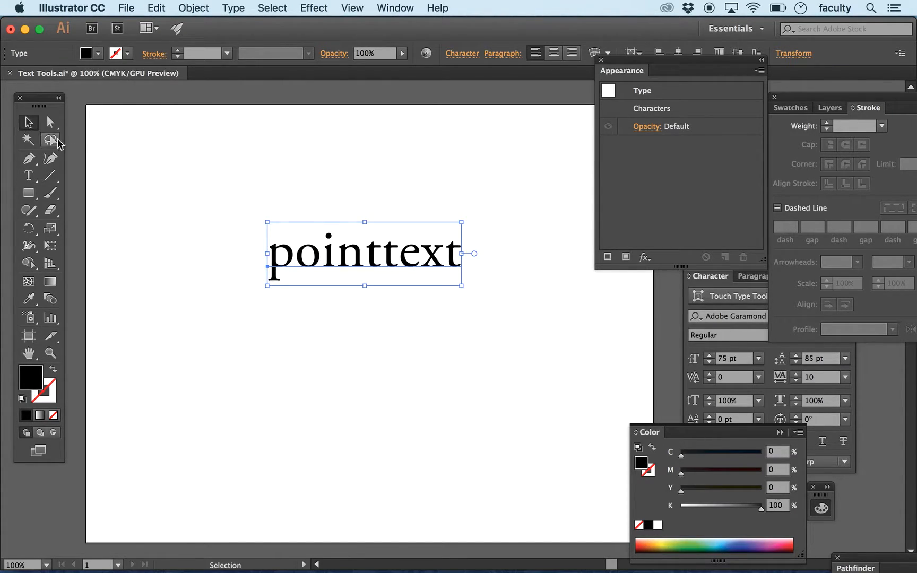
drag(462, 222, 329, 122)
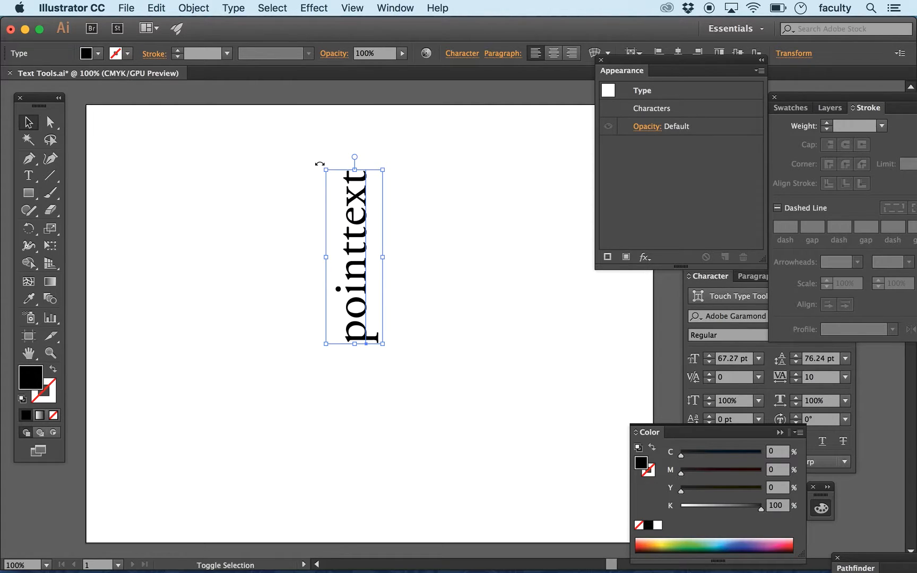
drag(319, 164, 429, 131)
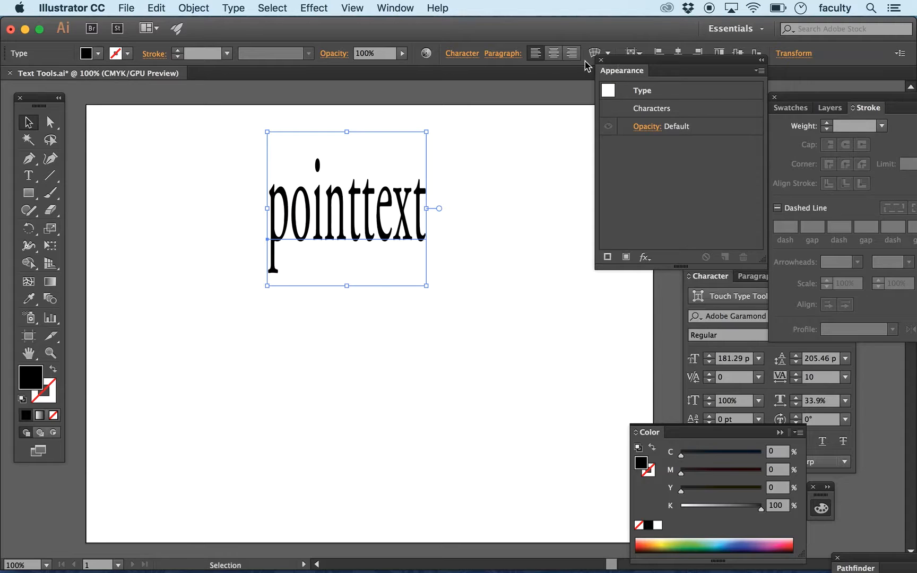
- Close the Appearance and Color panels and place the Character panel beside the point text
click(601, 60)
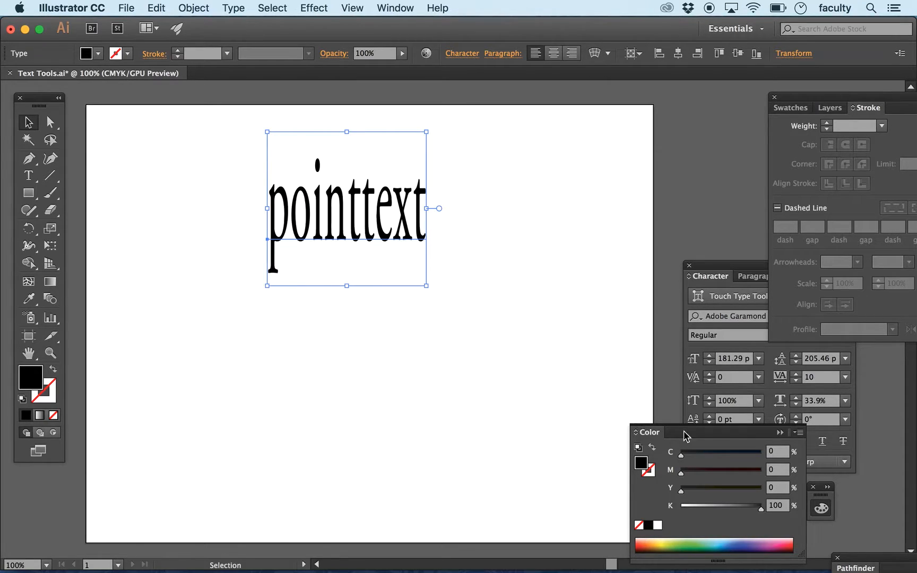
drag(754, 434, 555, 411)
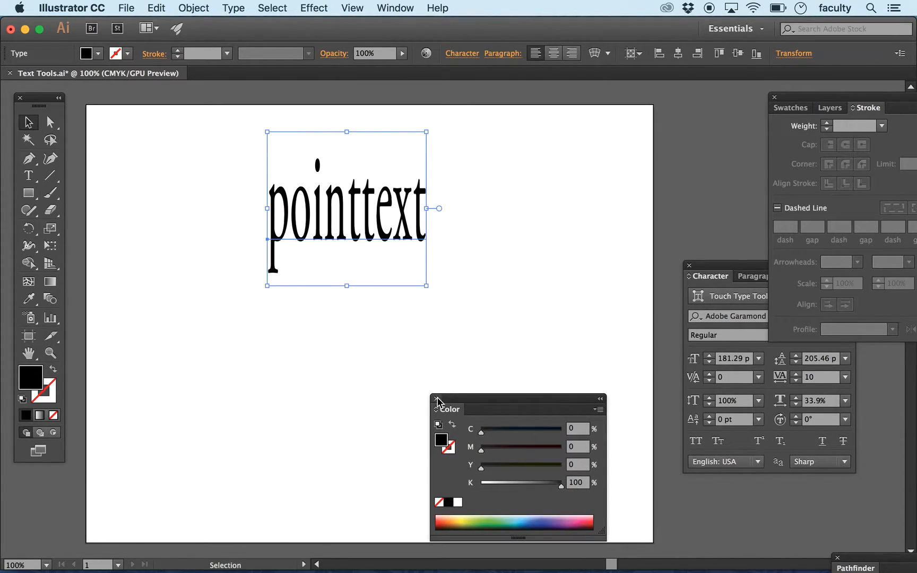
click(434, 405)
drag(717, 267, 502, 136)
- Hide the Character panel's additional options and show them again
click(631, 145)
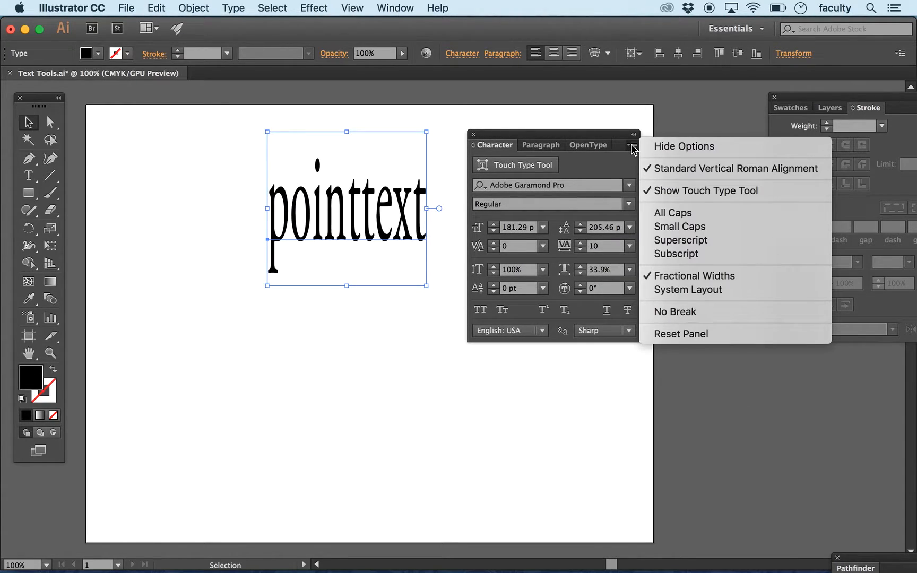
click(672, 148)
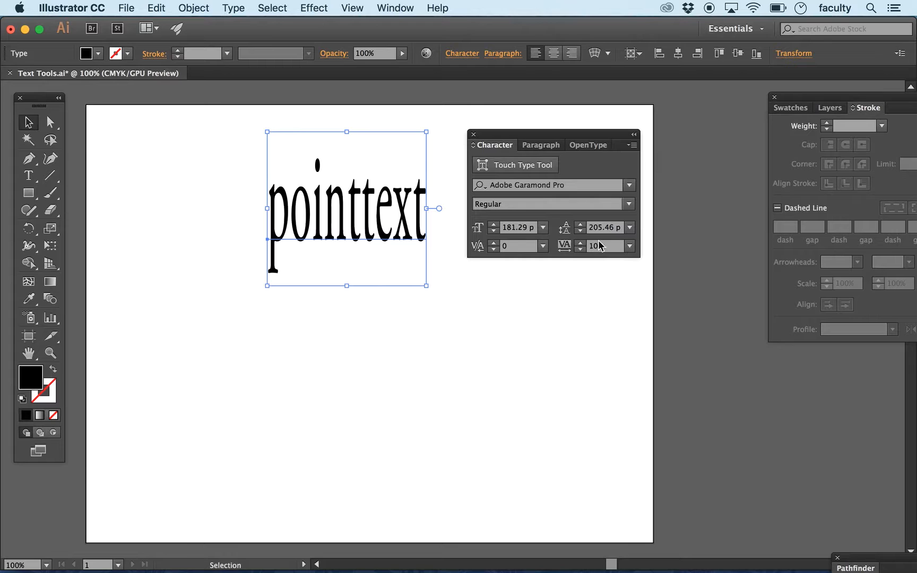
click(632, 145)
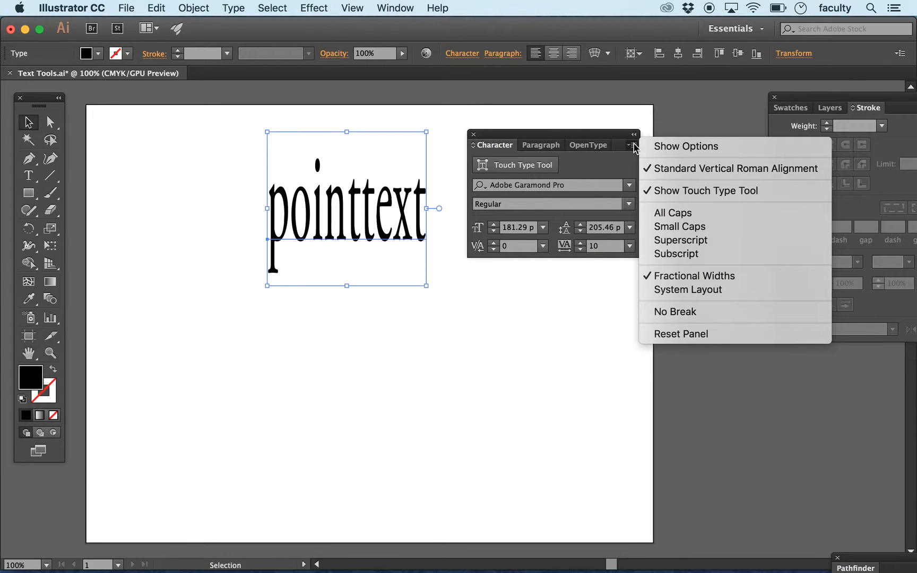
click(680, 153)
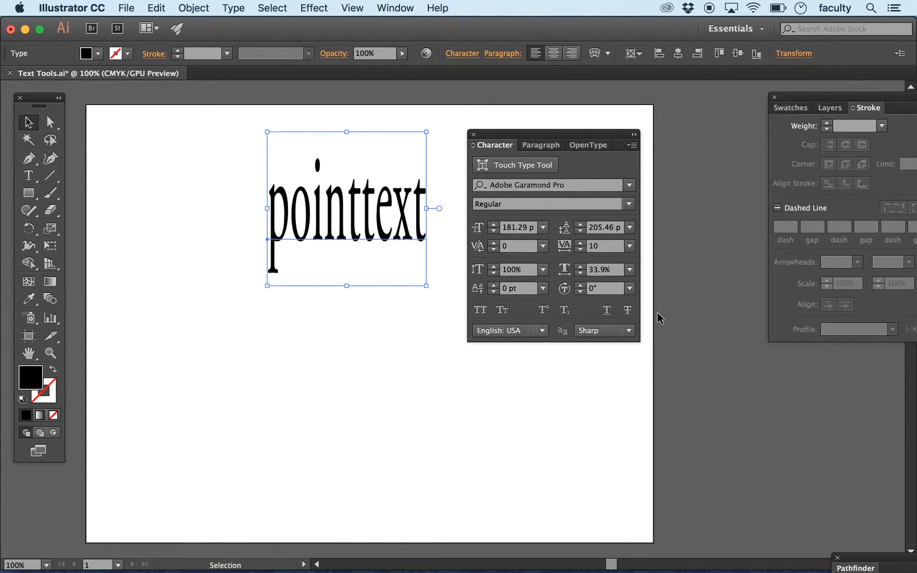
- Reset the point text's horizontal scale to 100% and move the text to the lower part of the artboard
drag(398, 231, 335, 249)
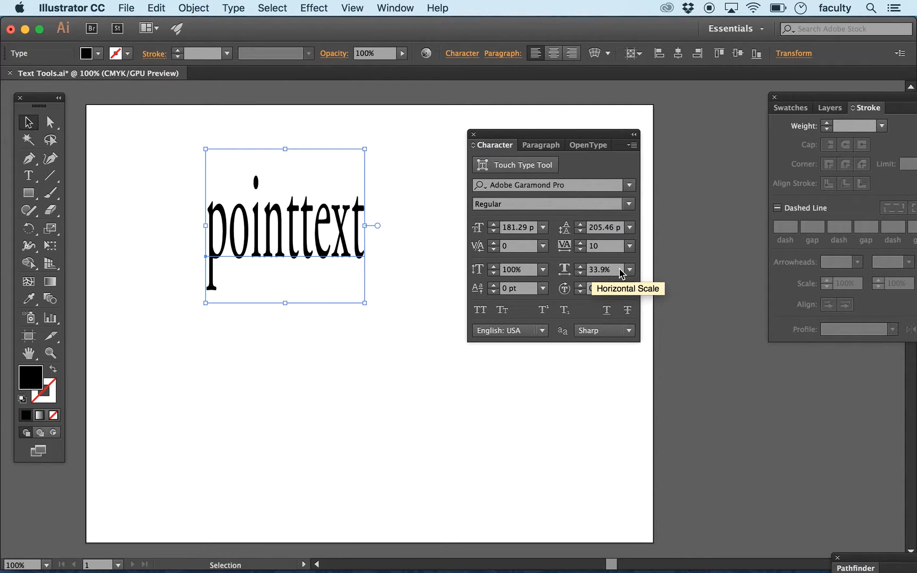
click(370, 304)
click(258, 237)
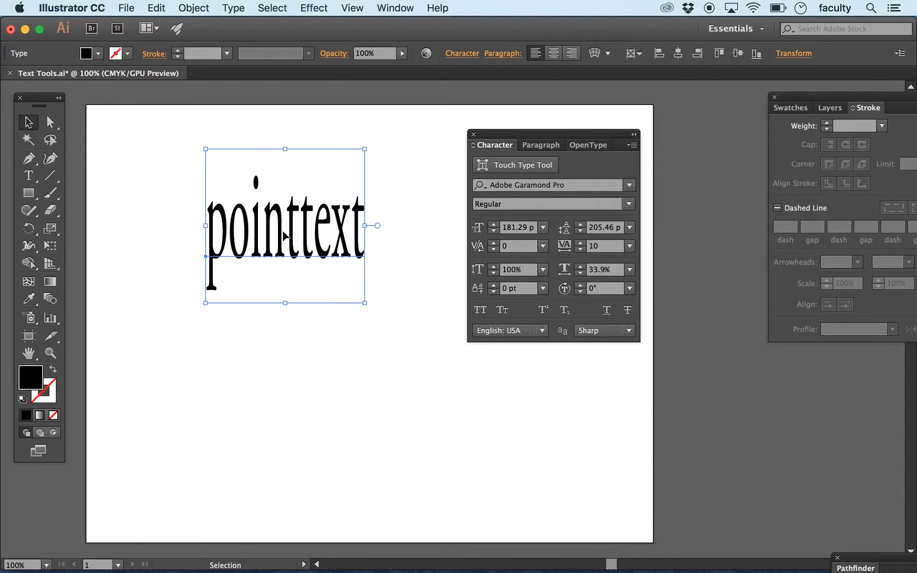
click(629, 269)
click(650, 348)
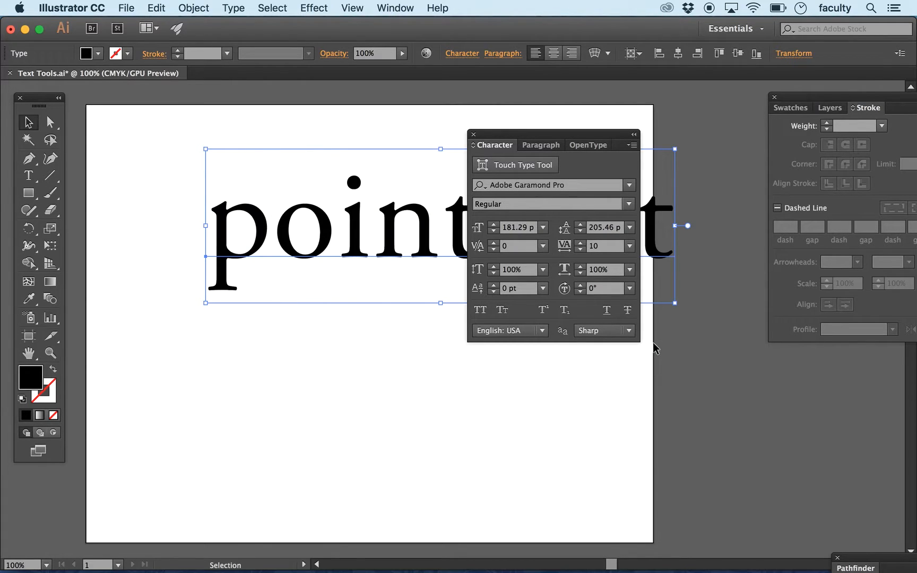
drag(392, 230, 315, 431)
- Try a horizontal scale of 33% on the point text and undo it
click(602, 271)
text(33)
key(Return)
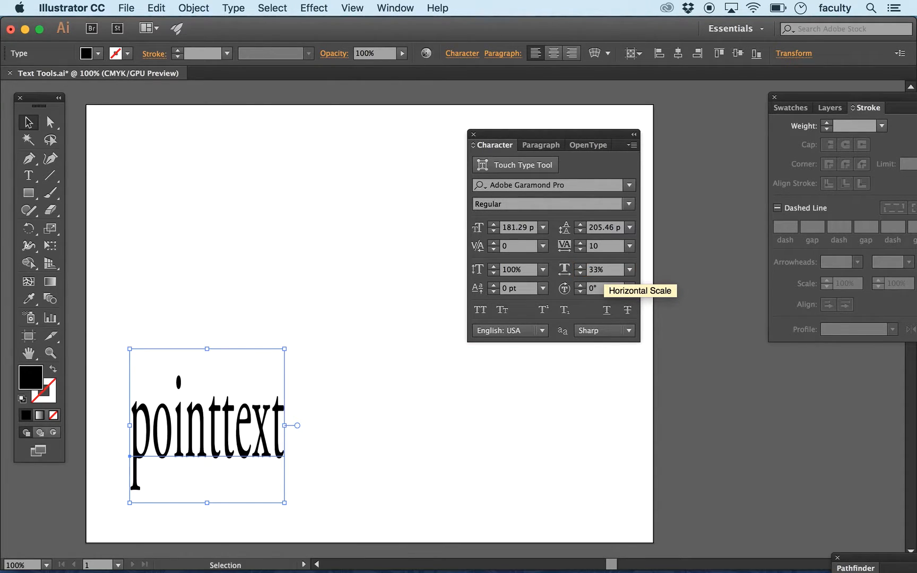
key(super+z)
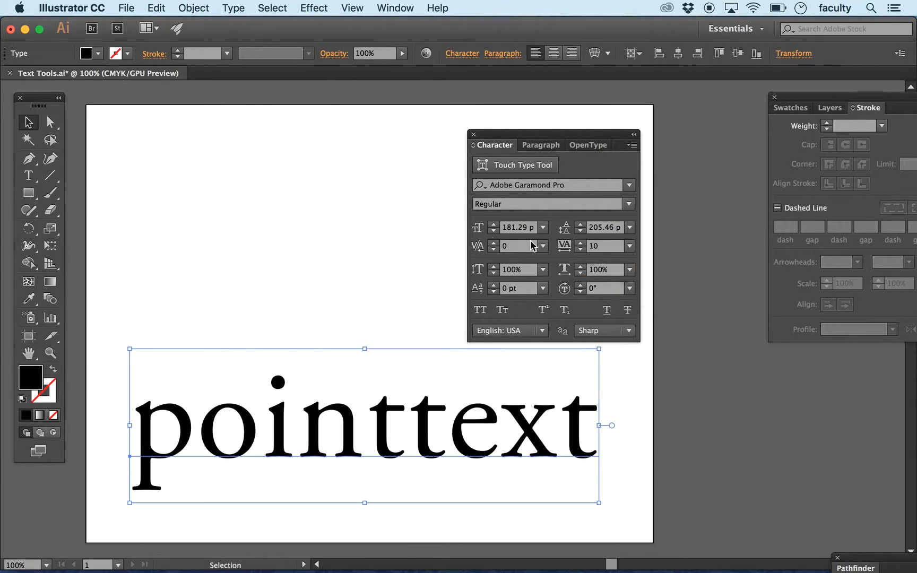
- Move the Character panel away from the artboard's centre and shift the point text up towards the middle
click(286, 235)
drag(527, 136, 629, 116)
drag(407, 460, 422, 381)
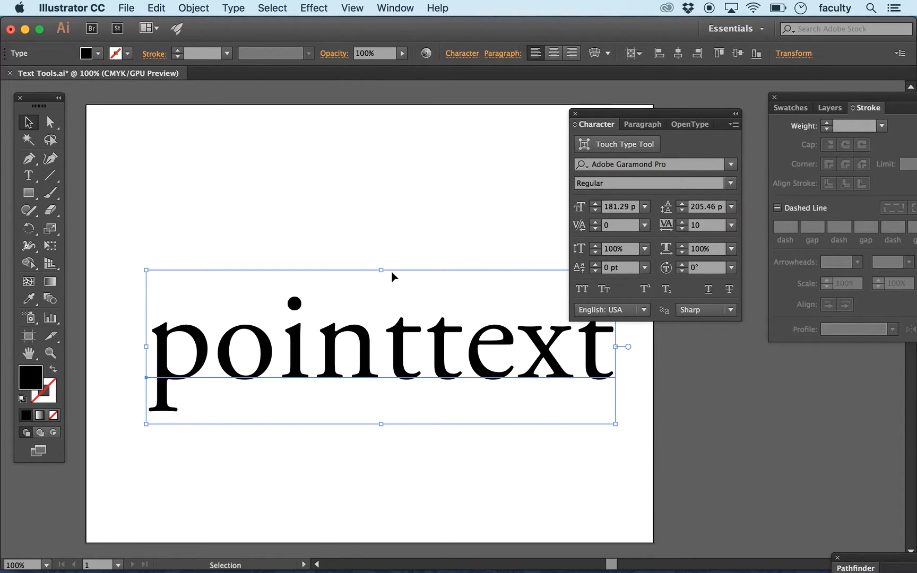
- Try raising and lowering the baseline shift of the whole point text
click(595, 264)
click(595, 264)
drag(596, 264, 595, 269)
- Raise the baseline shift of only the letter "p" to 45 pt and lower it to -42 pt
click(29, 176)
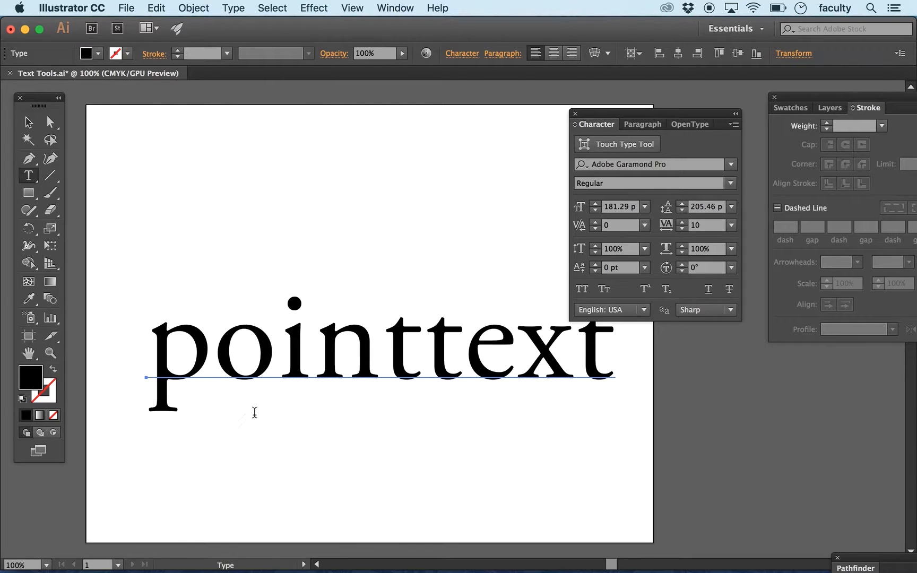
drag(208, 351, 150, 351)
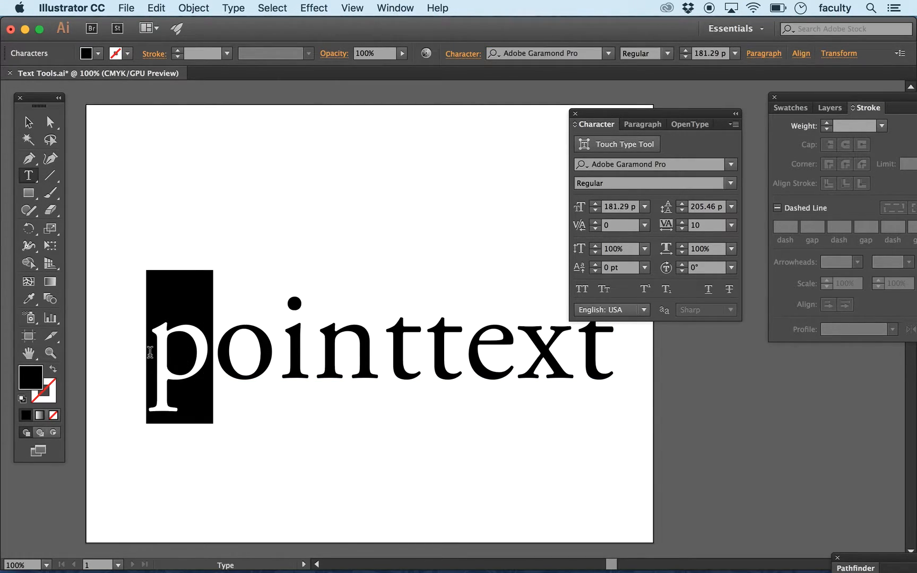
drag(594, 265, 595, 268)
click(595, 266)
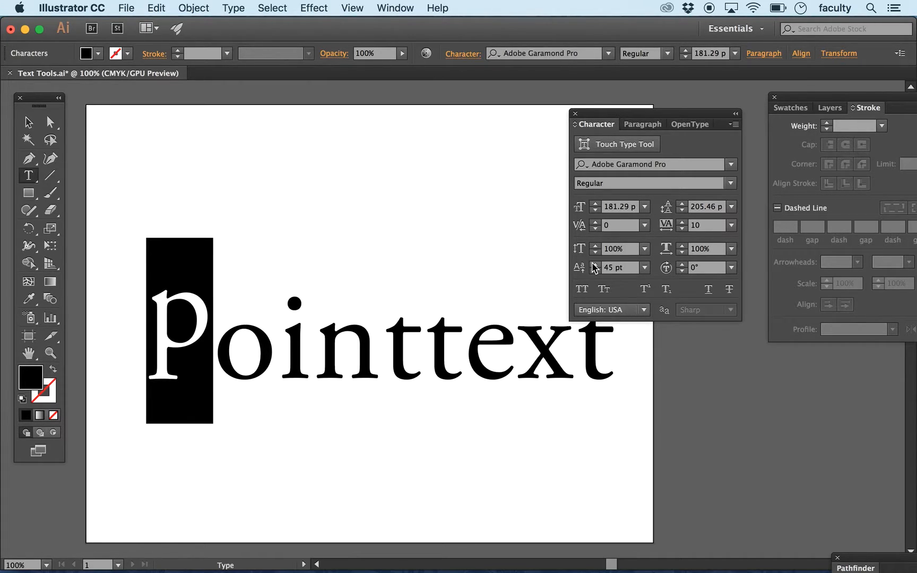
drag(596, 273, 596, 272)
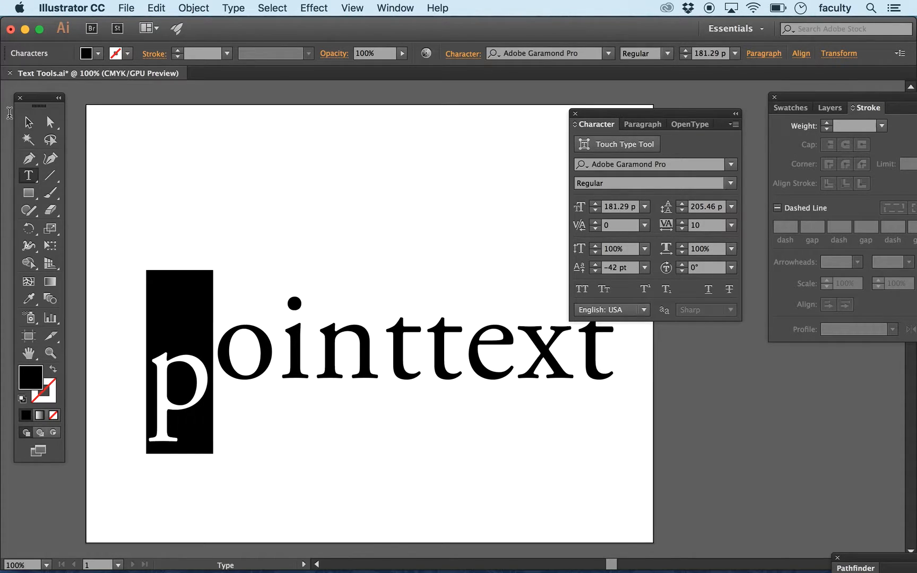
- Reset the whole text object's baseline shift to 0 pt and move the Character panel clear of the text
click(29, 122)
click(282, 219)
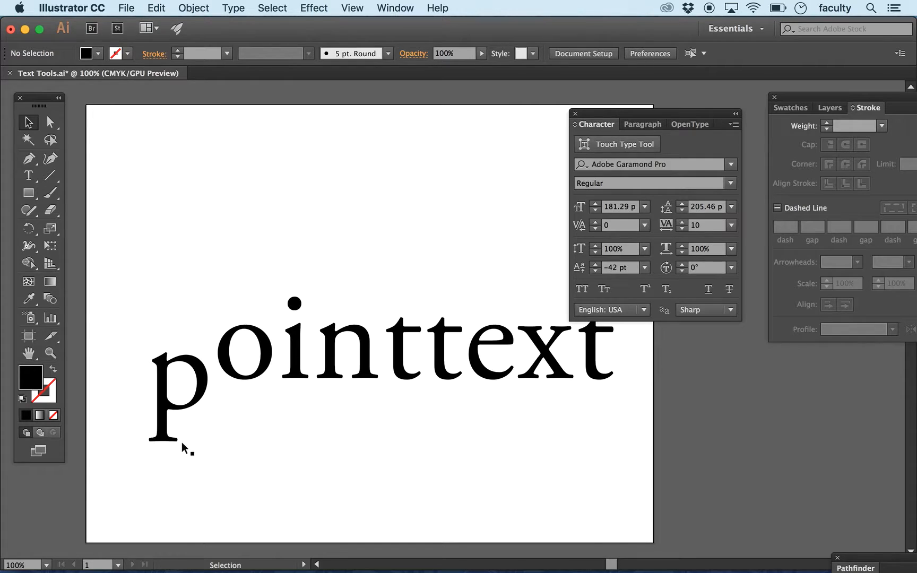
click(192, 413)
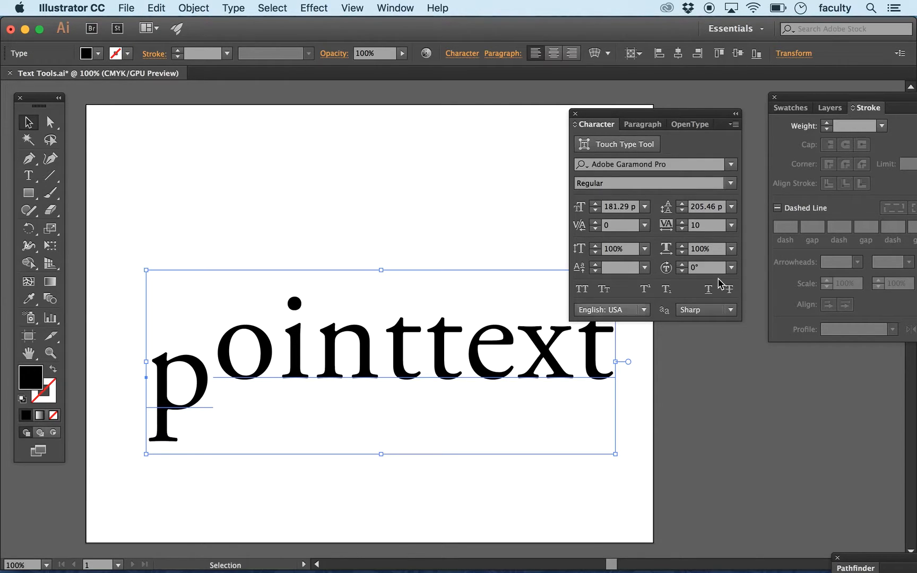
click(645, 268)
click(663, 366)
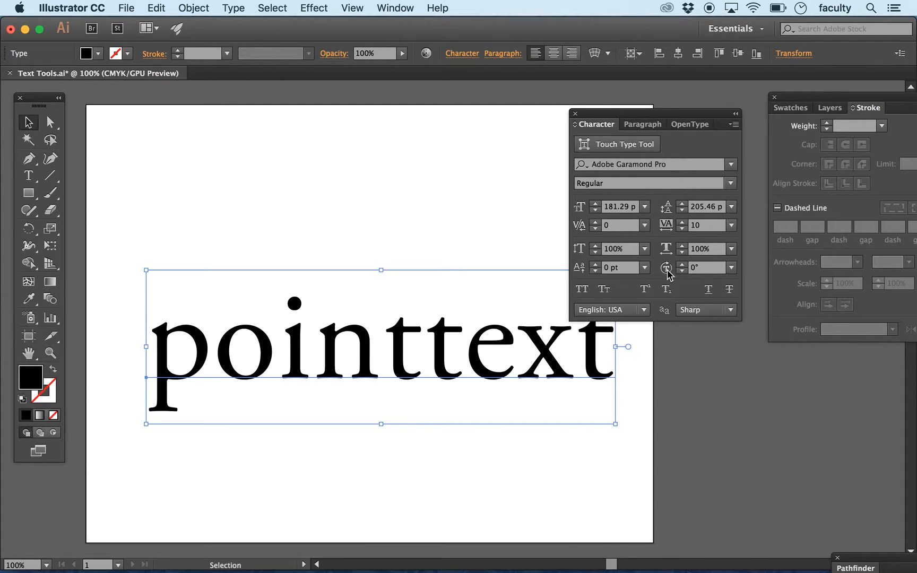
drag(602, 114, 663, 99)
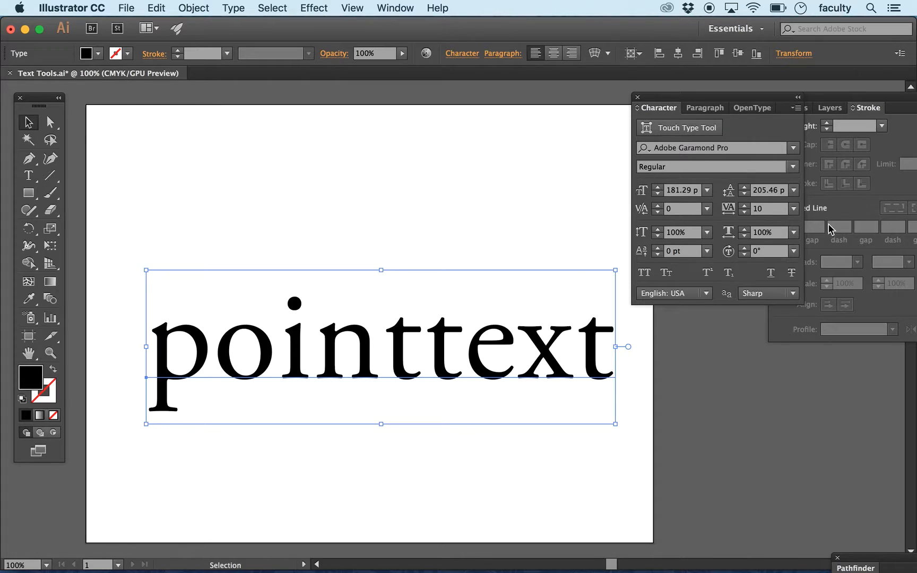
- Try the Italic font style on the point text and return it to Regular
click(792, 168)
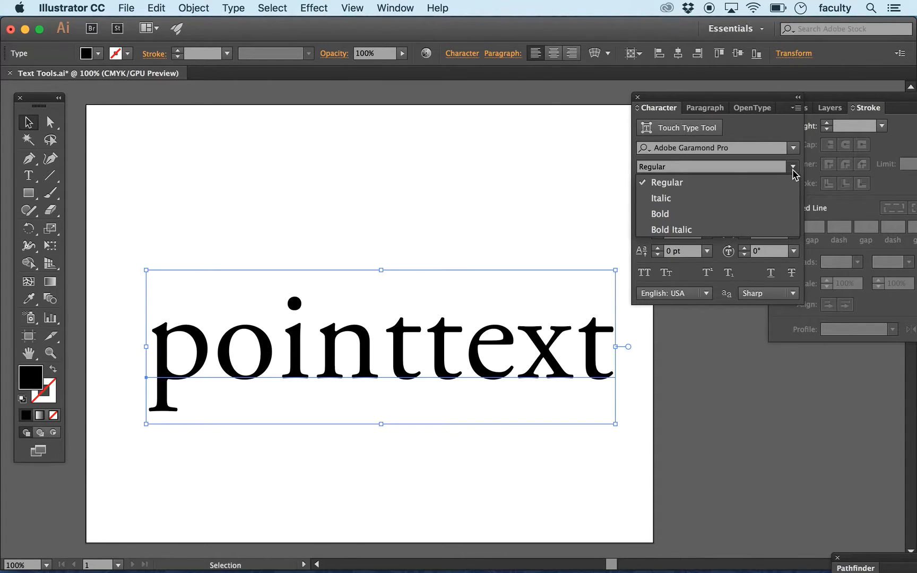
click(758, 196)
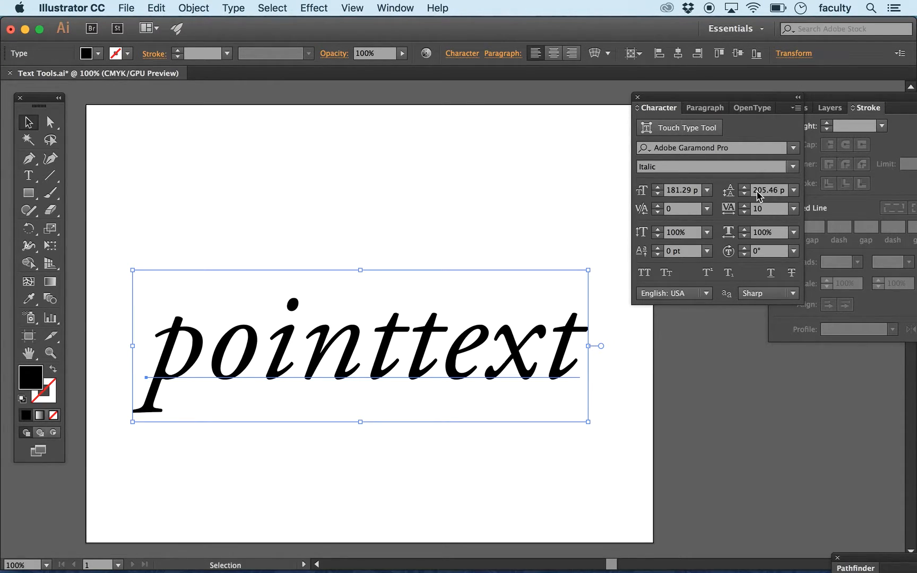
click(792, 166)
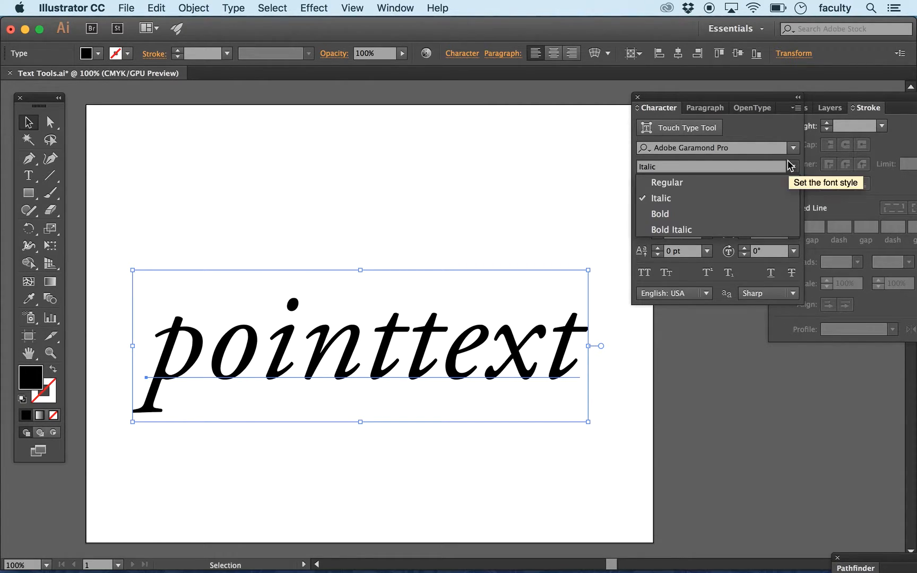
click(779, 184)
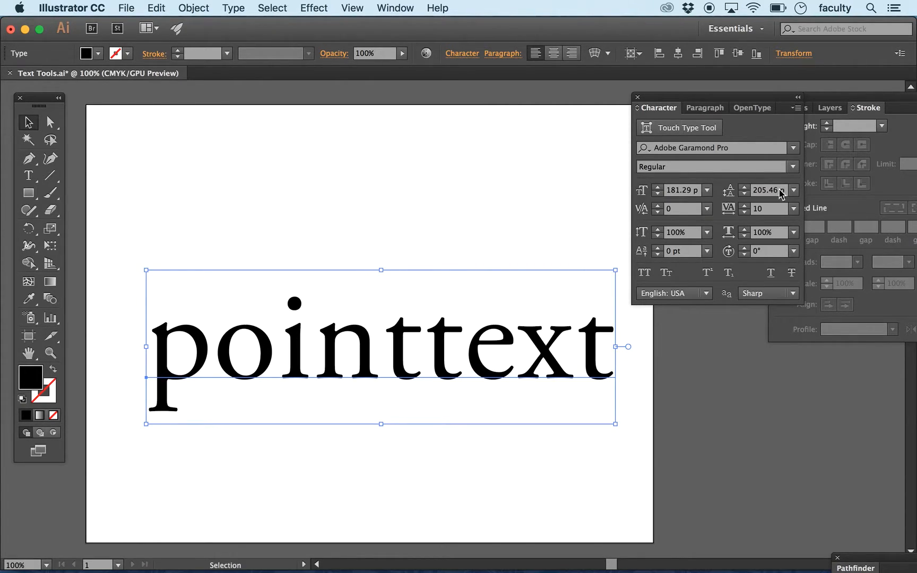
- Try raising the character rotation of the point text to 33° and return it to 0°
click(742, 248)
click(743, 247)
click(743, 248)
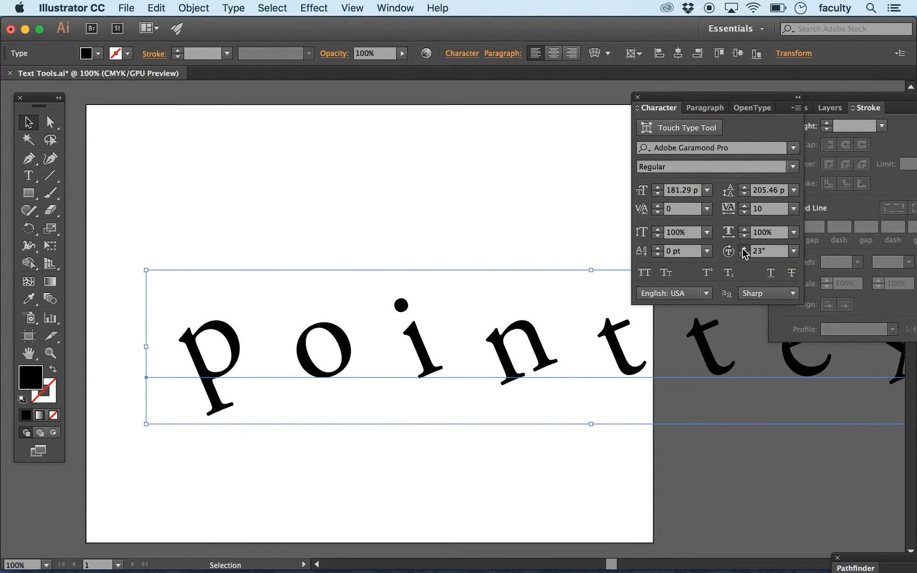
click(743, 248)
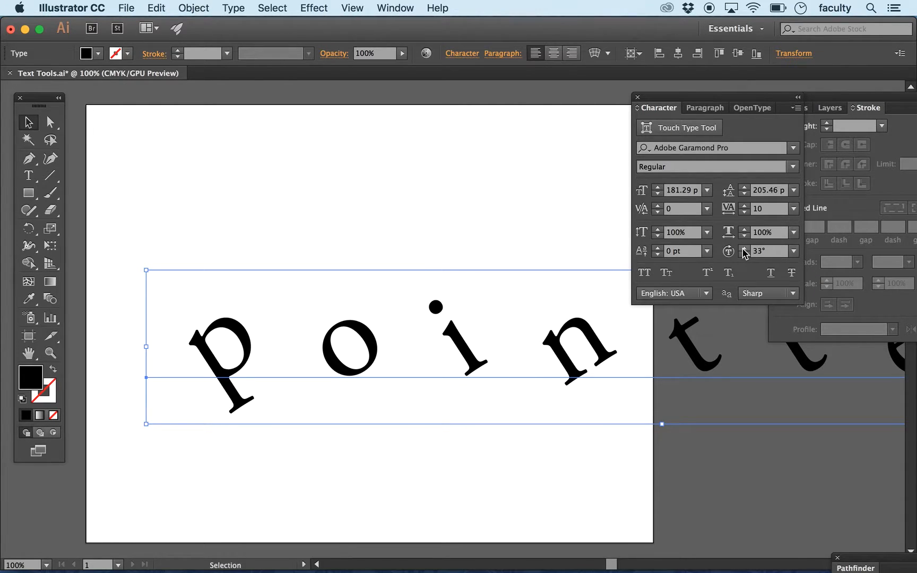
click(744, 254)
click(745, 254)
click(745, 254)
click(745, 254)
click(745, 254)
click(745, 254)
click(744, 254)
click(745, 255)
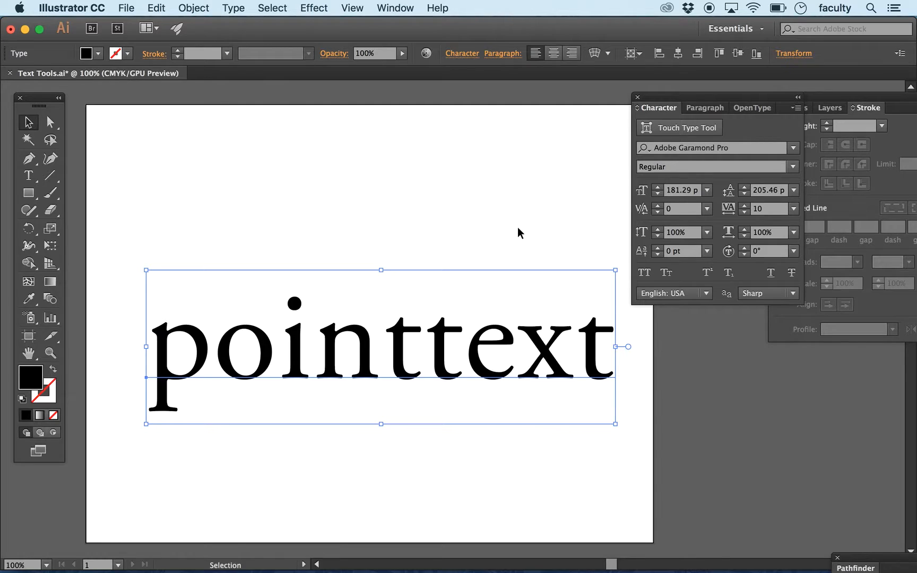
- Increase the character rotation of the point text gradually through a full turn until it is back at 0°
click(743, 249)
click(744, 249)
click(744, 248)
click(743, 248)
click(744, 248)
click(744, 248)
click(744, 249)
click(744, 248)
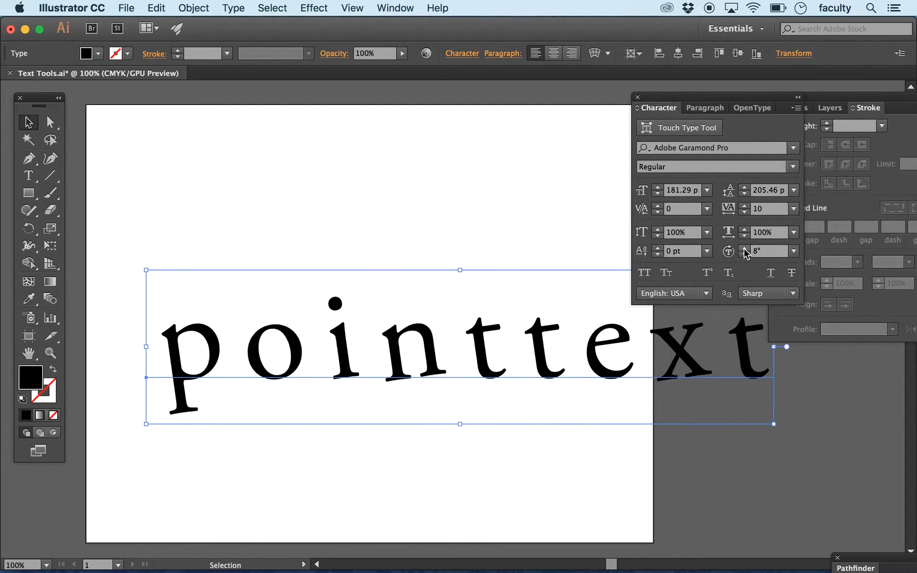
click(744, 249)
click(744, 248)
click(744, 248)
click(743, 248)
click(744, 249)
click(743, 249)
click(744, 248)
click(743, 248)
click(744, 248)
click(744, 248)
click(744, 248)
click(744, 248)
click(743, 248)
click(744, 248)
click(743, 248)
click(743, 248)
click(744, 249)
click(744, 248)
click(743, 249)
click(743, 248)
click(744, 248)
click(744, 249)
click(744, 248)
click(744, 249)
click(743, 249)
click(744, 248)
click(744, 249)
click(744, 248)
click(744, 248)
click(743, 249)
click(744, 248)
click(743, 248)
click(744, 248)
click(743, 248)
click(743, 248)
click(744, 248)
click(744, 248)
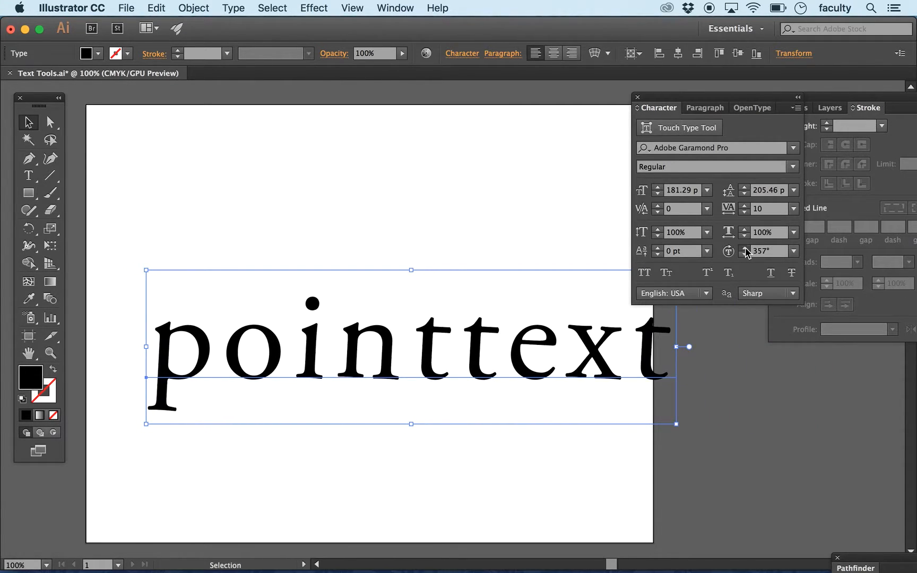
click(743, 248)
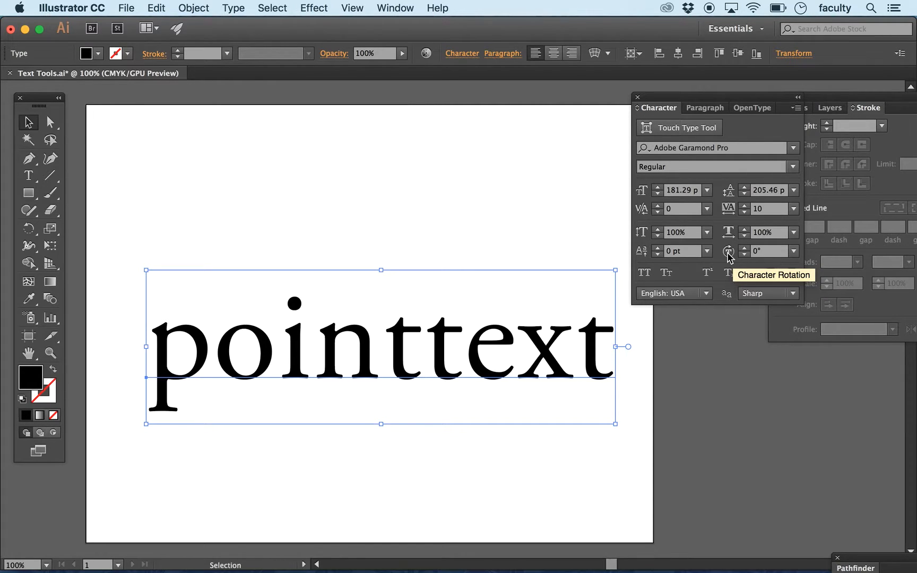
- Try All Caps and Small Caps on the point text, turning each one off again
click(643, 277)
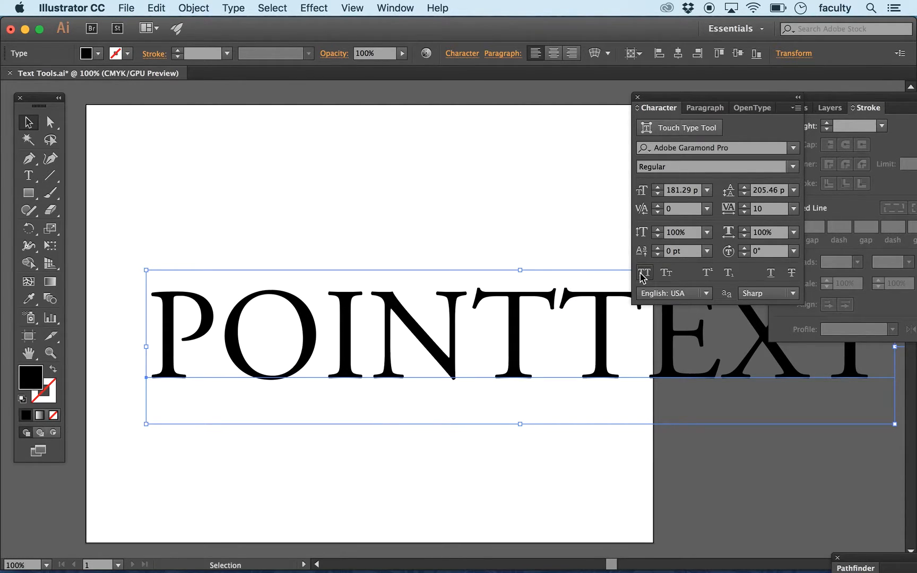
click(642, 277)
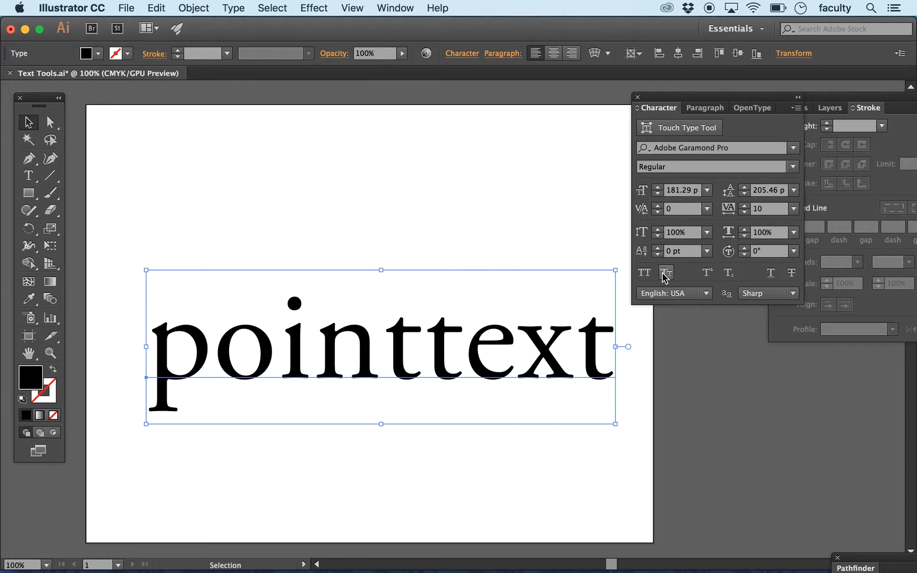
click(665, 273)
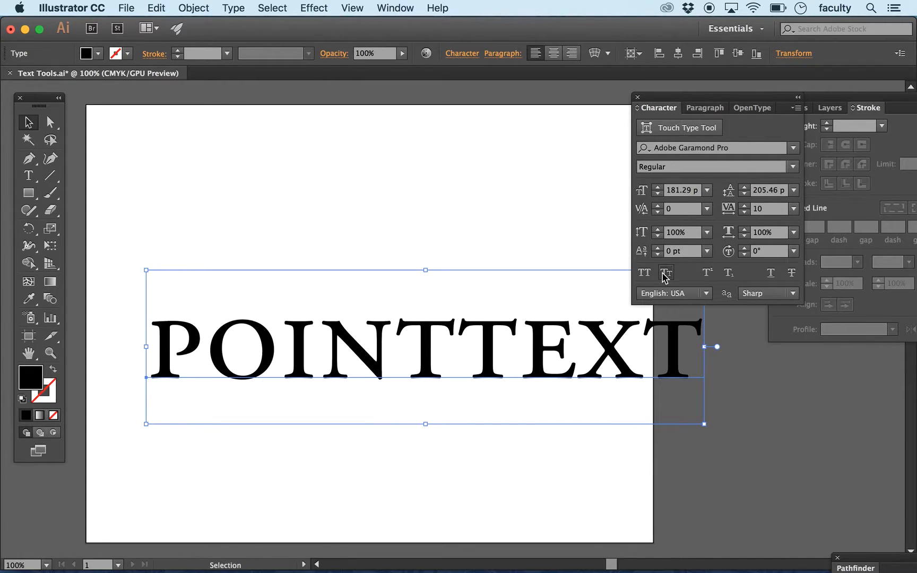
click(666, 272)
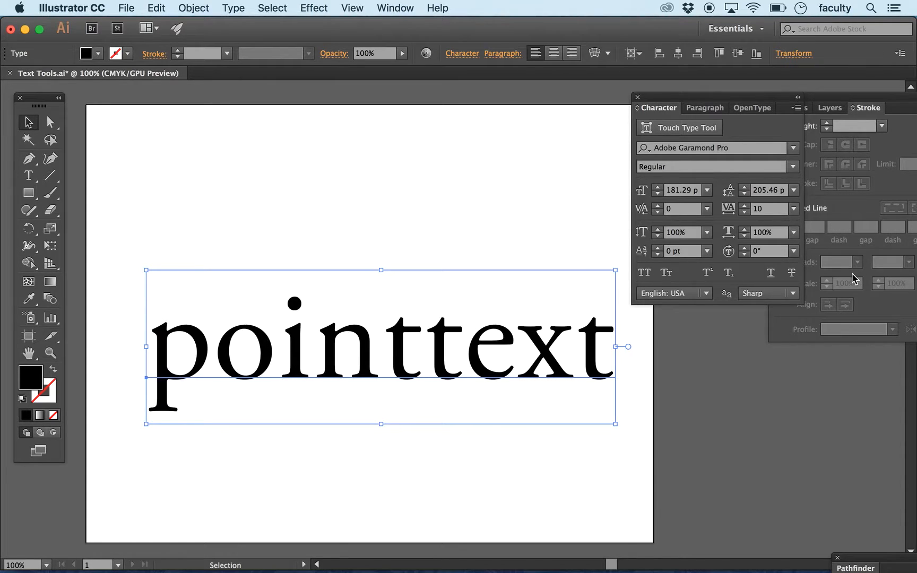
- Try Superscript on the whole point text, and on only the letters "ointtext", removing it each time
click(703, 277)
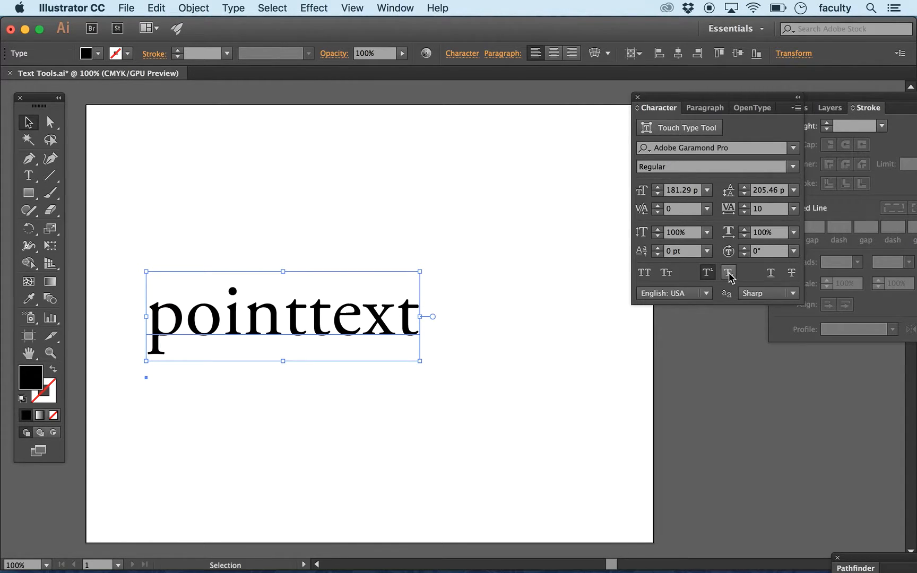
click(707, 278)
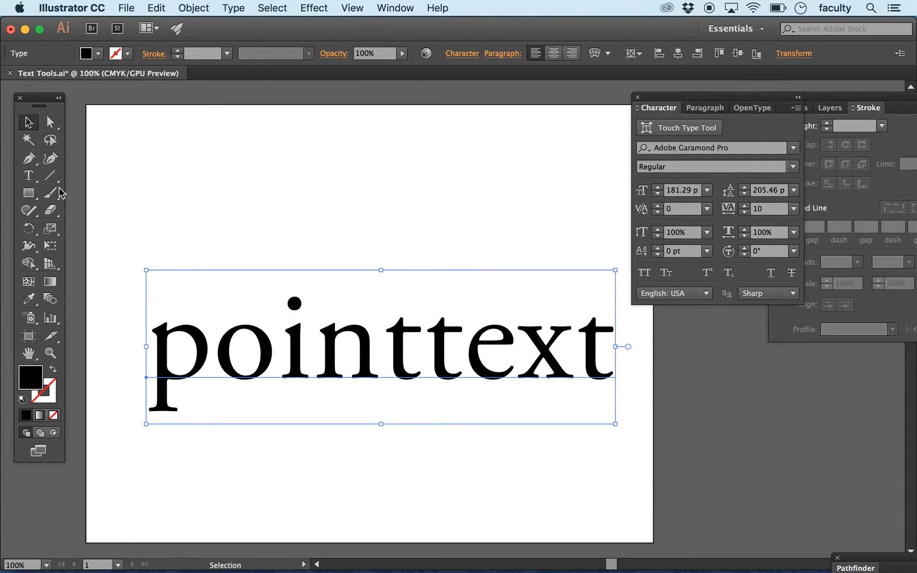
click(30, 175)
drag(214, 353, 625, 364)
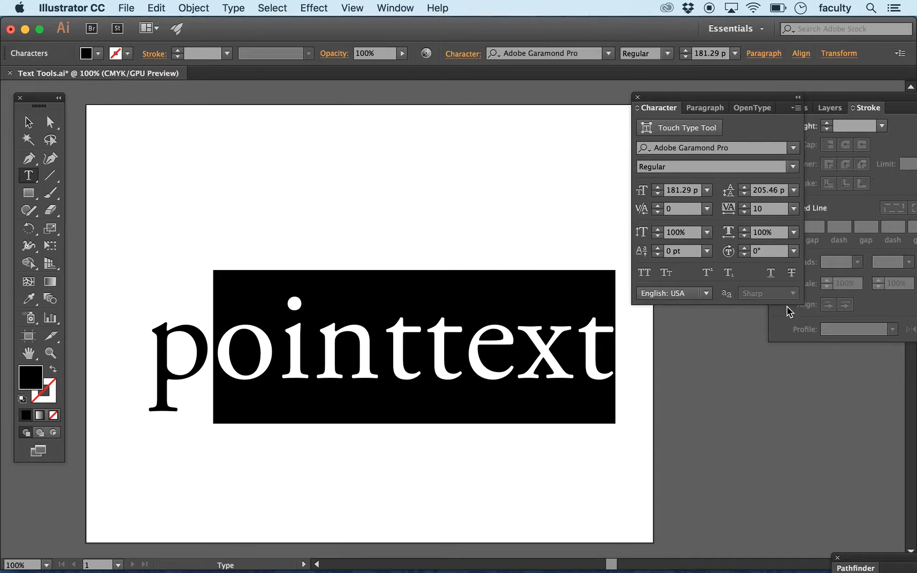
click(710, 272)
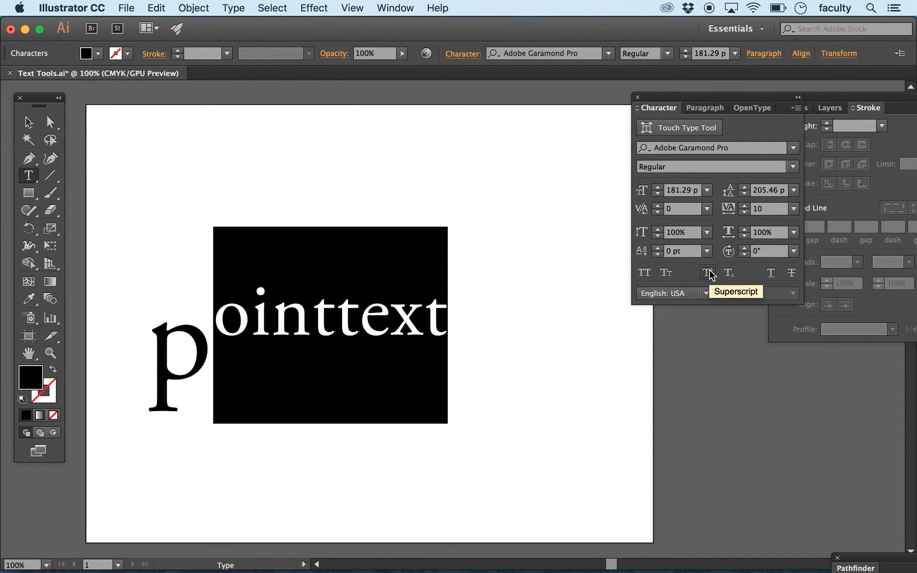
click(28, 122)
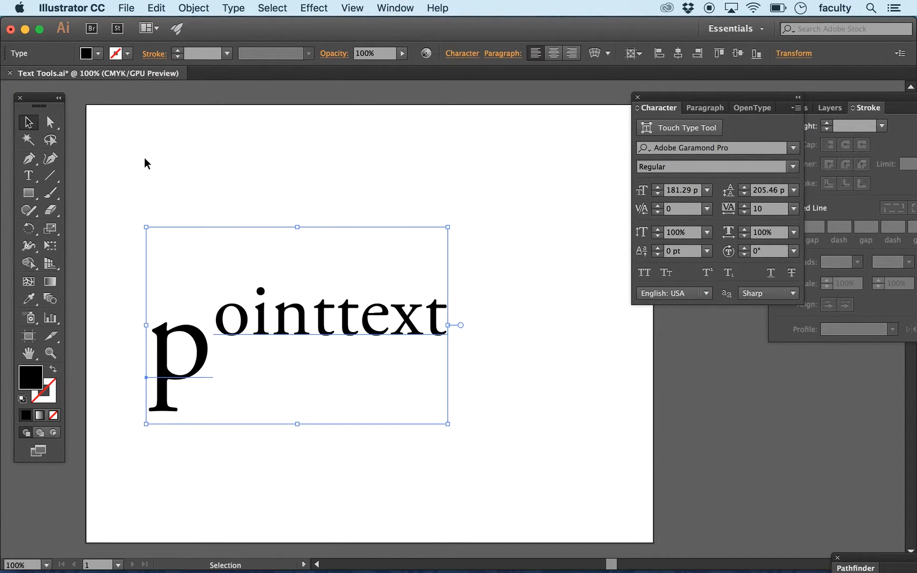
click(144, 157)
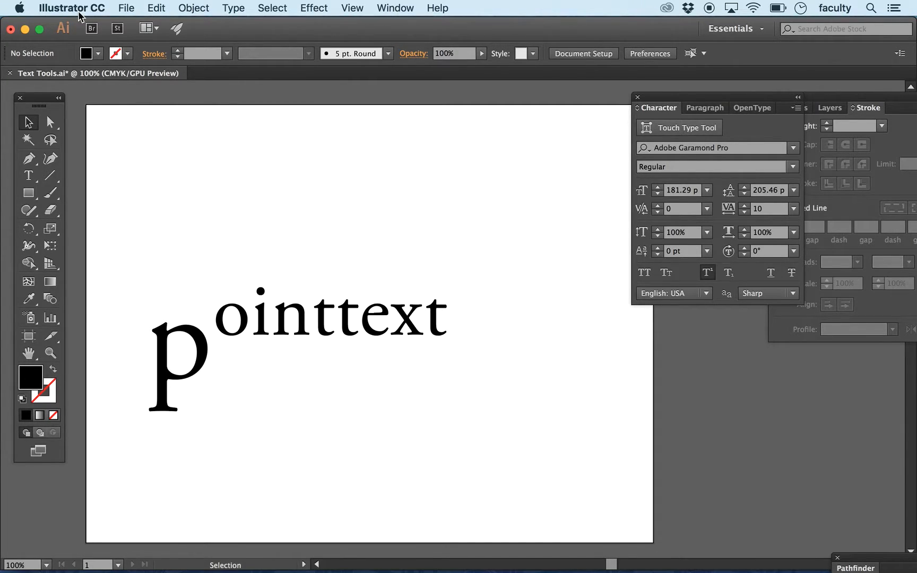
click(157, 8)
click(159, 25)
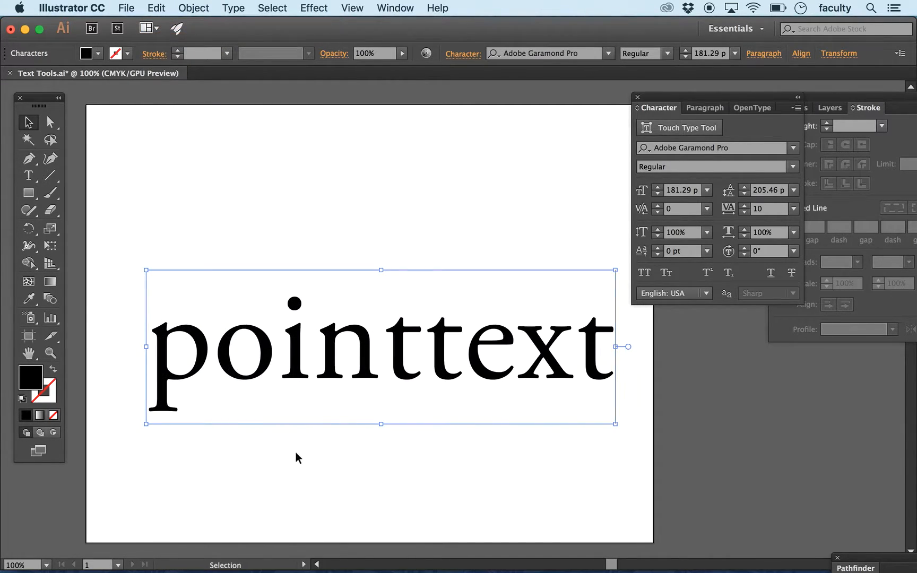
- Try Subscript on only the letters "ointtext" of the point text and undo it
click(29, 177)
drag(214, 360, 624, 315)
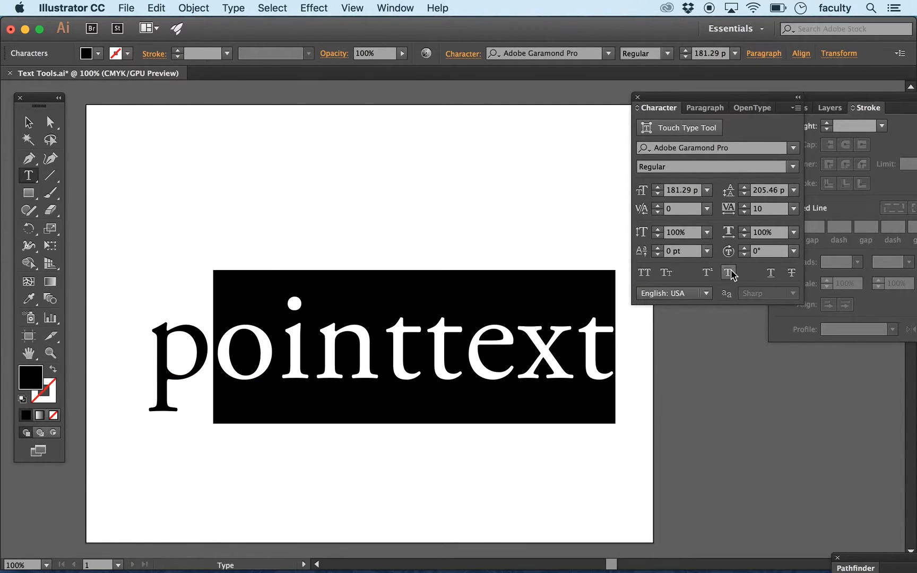
click(729, 273)
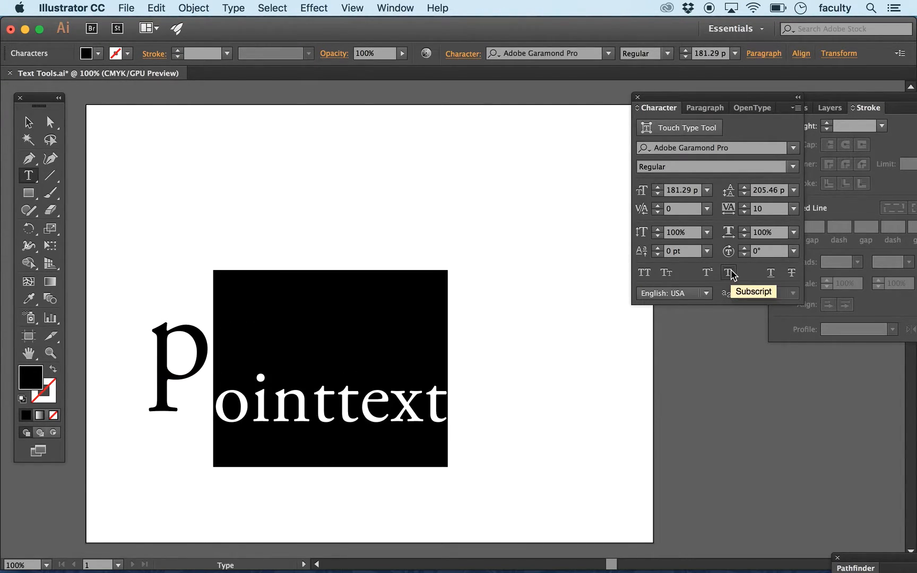
click(28, 122)
click(207, 188)
click(156, 7)
click(159, 25)
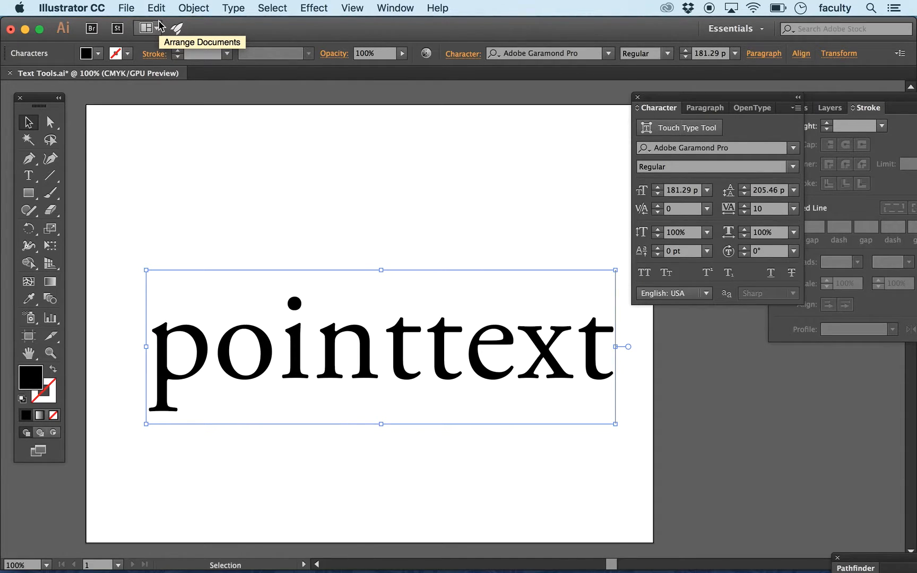
- Undo back through the typed letters until the text object is empty and enter "52" in it
key(super+z)
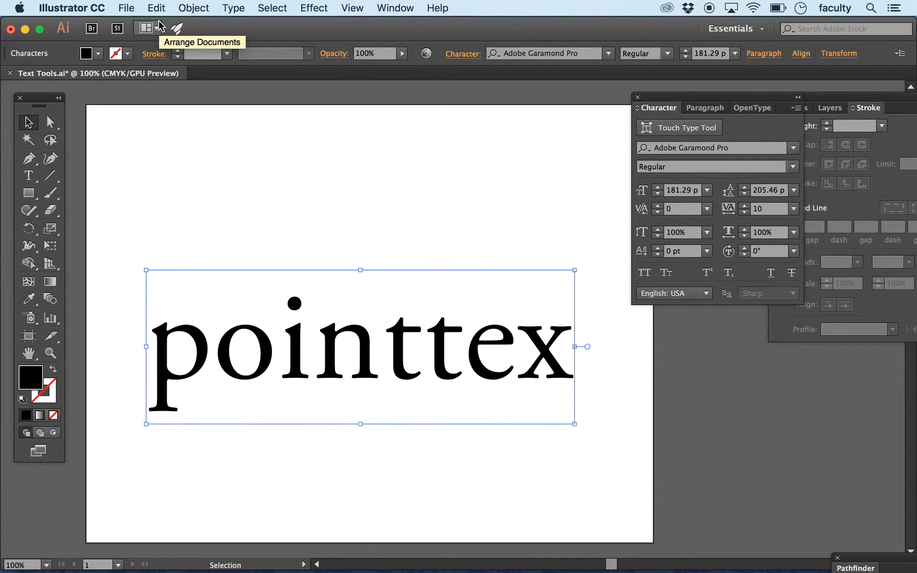
key(super+z)
key(super+z)
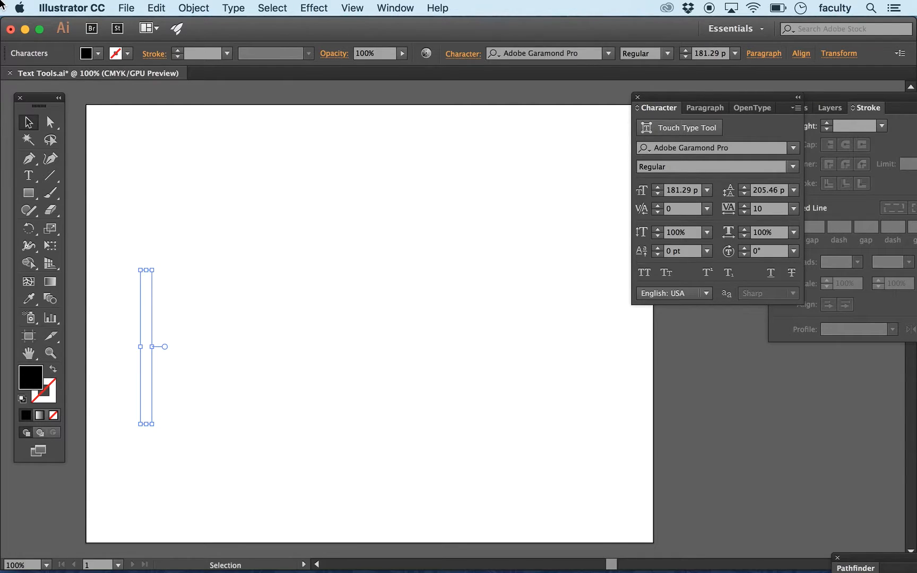
key(super+z)
key(super+z)
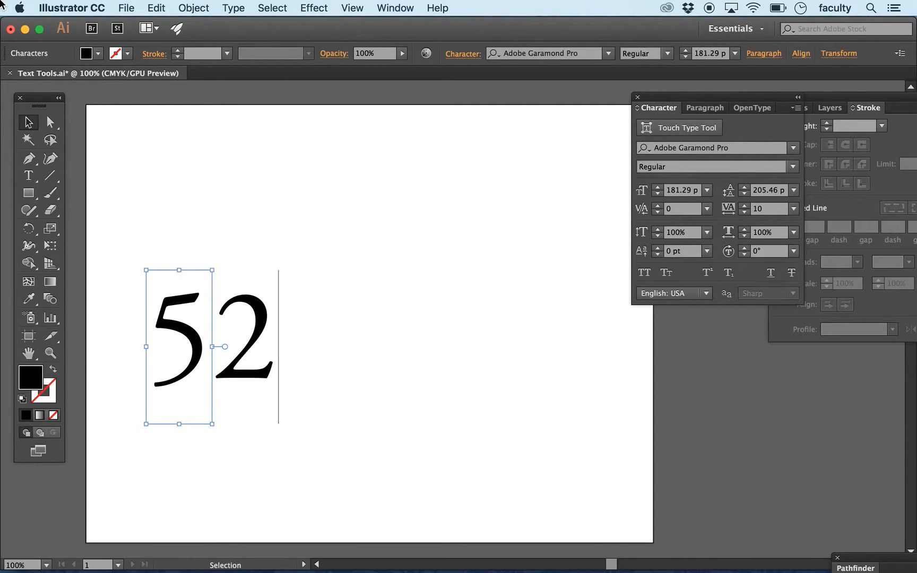
click(29, 119)
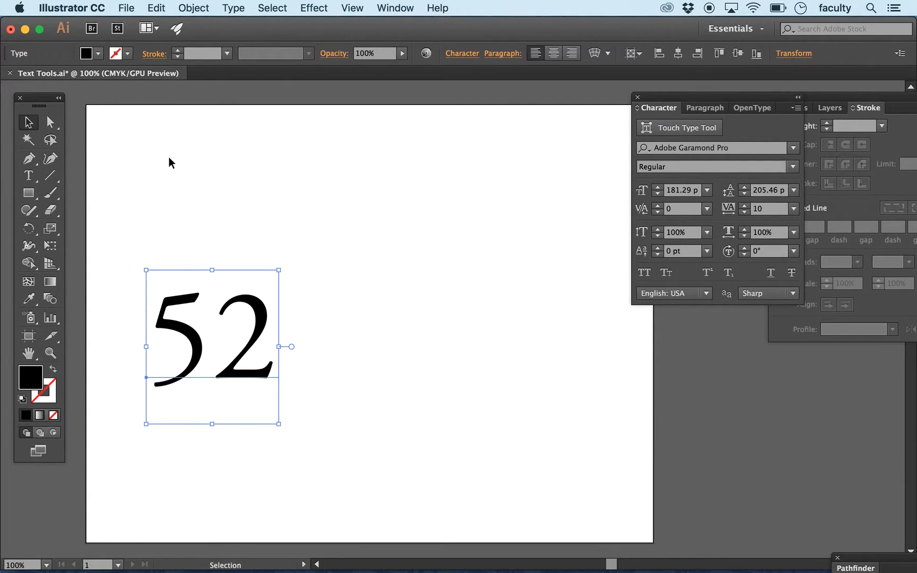
click(169, 157)
- Apply Superscript to only the "2" of "52" and deselect the text
click(30, 182)
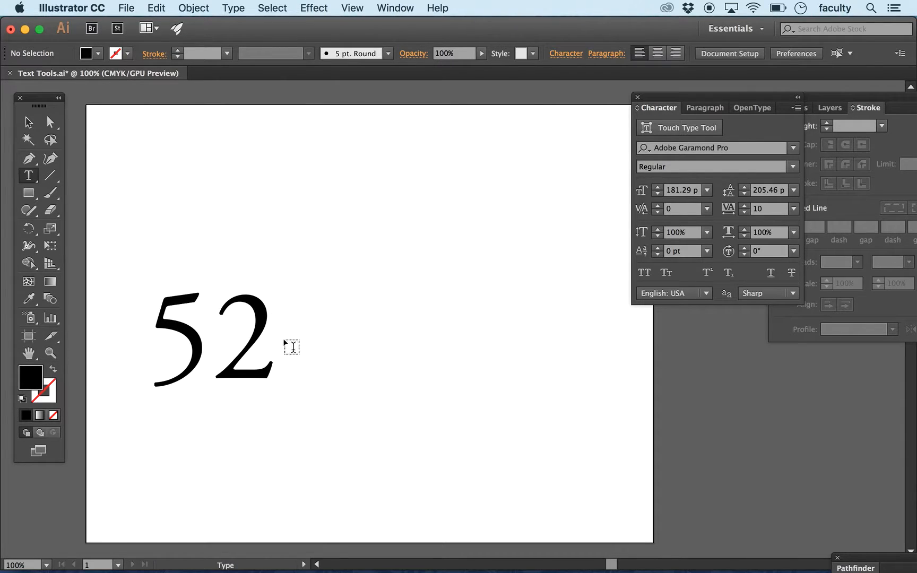
drag(213, 348, 277, 350)
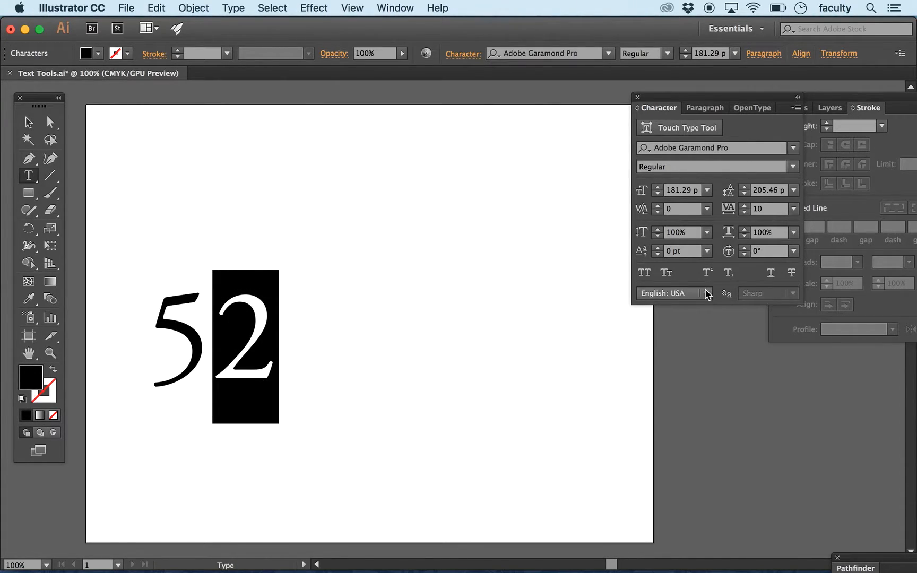
click(707, 273)
click(29, 121)
click(165, 151)
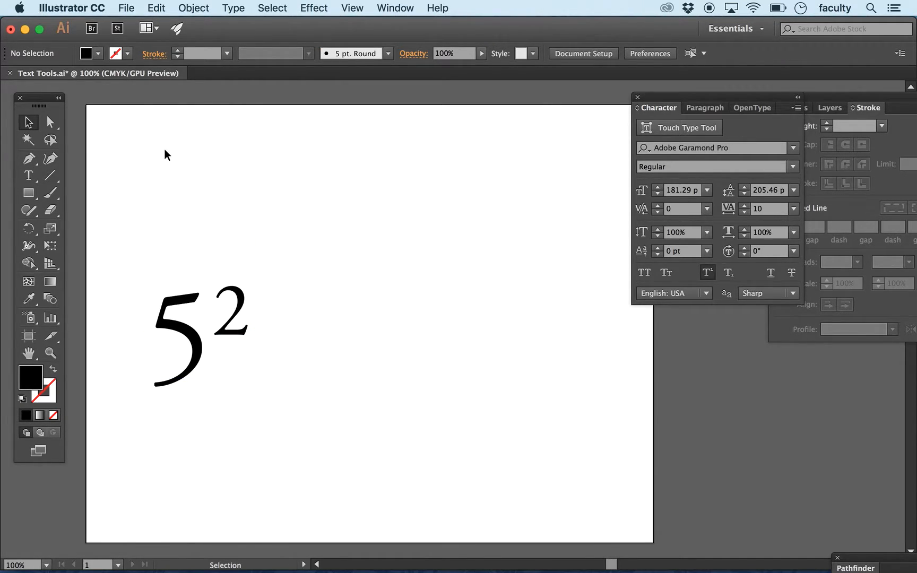
- Replace the superscripted number text with "22nd"
key(t)
double_click(178, 332)
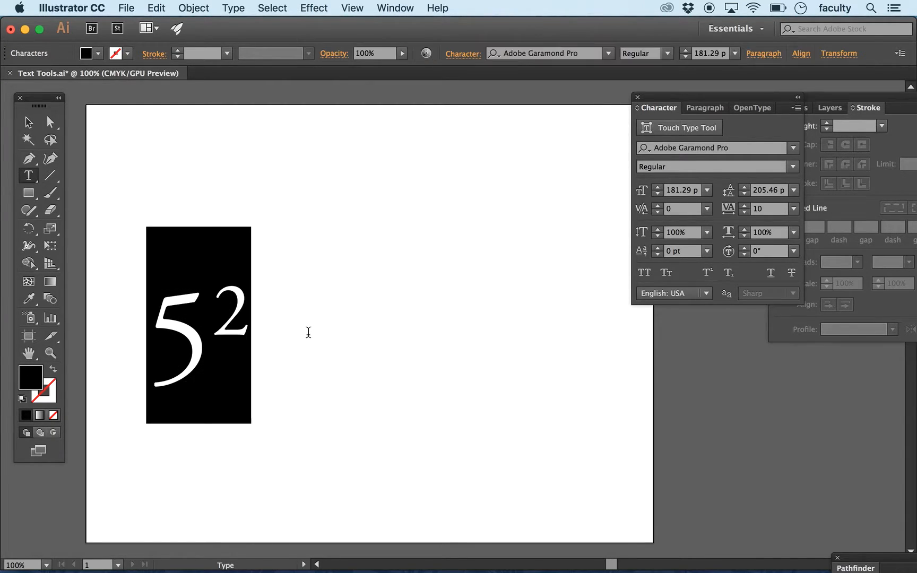
text(22)
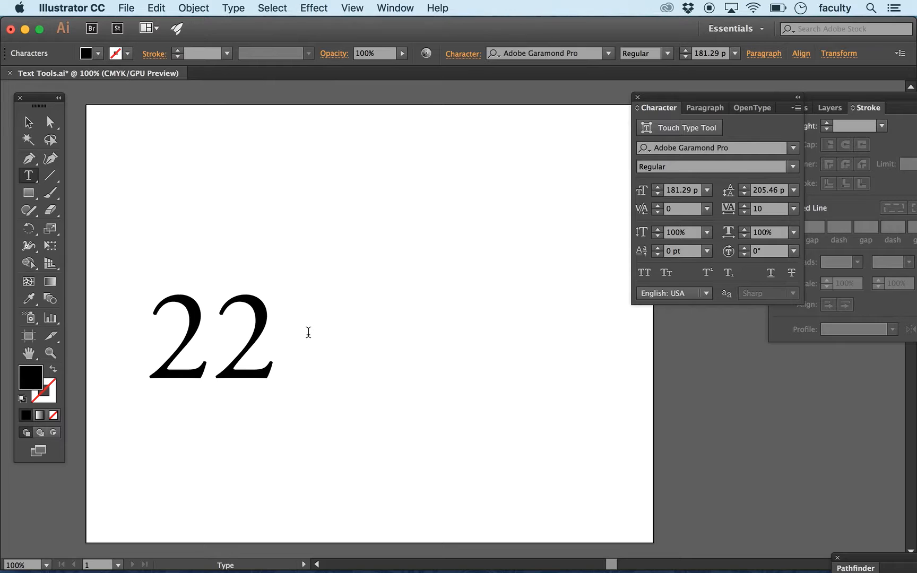
text(nd)
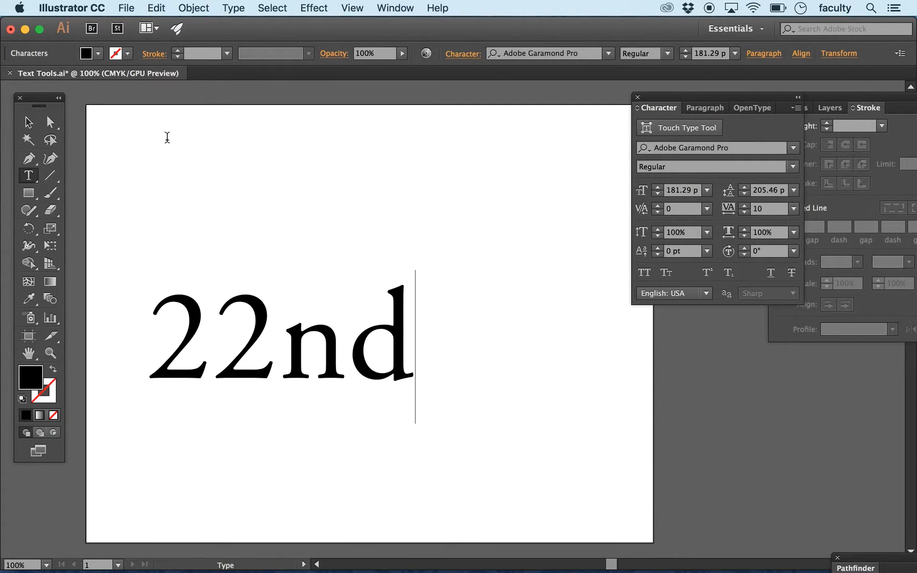
key(Escape)
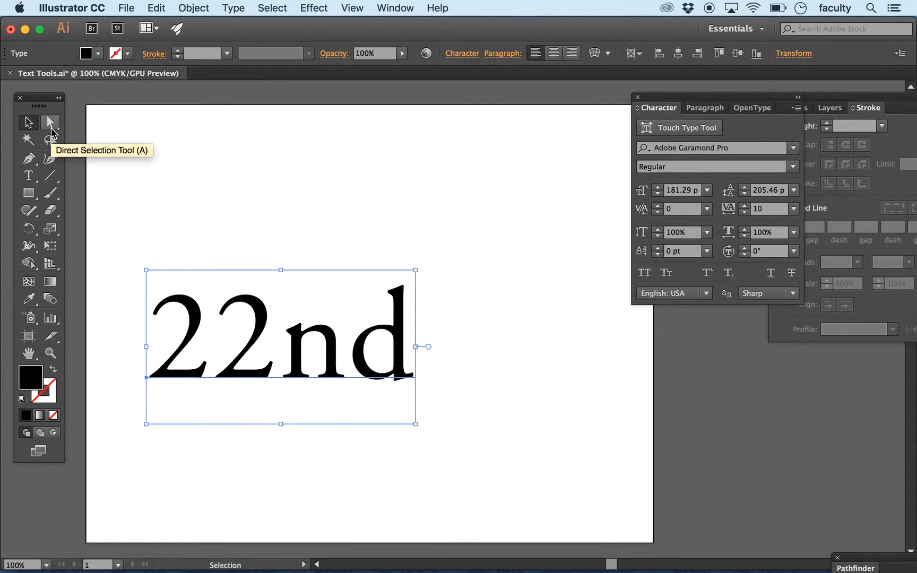
- Apply Subscript to only the letters "nd" of "22nd" and deselect the text
click(28, 175)
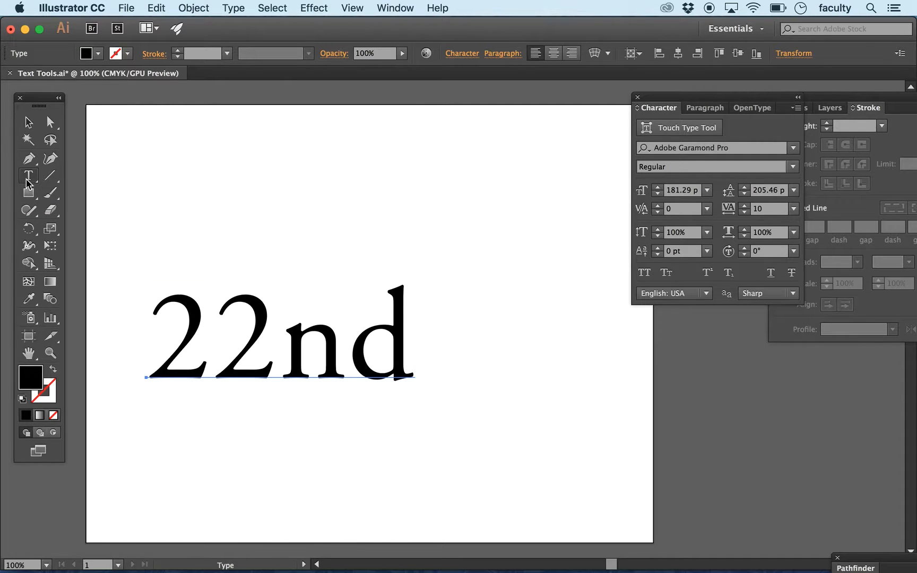
drag(292, 350, 418, 334)
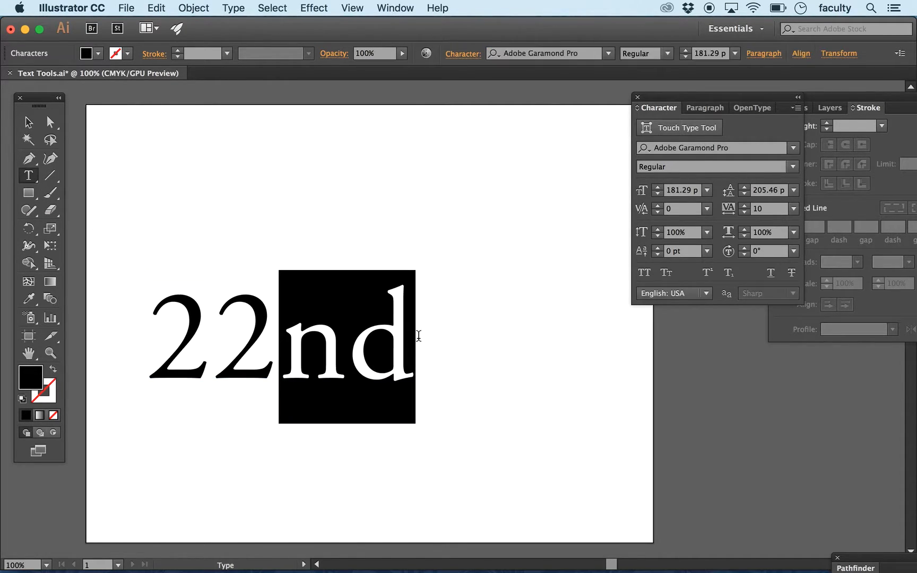
click(729, 273)
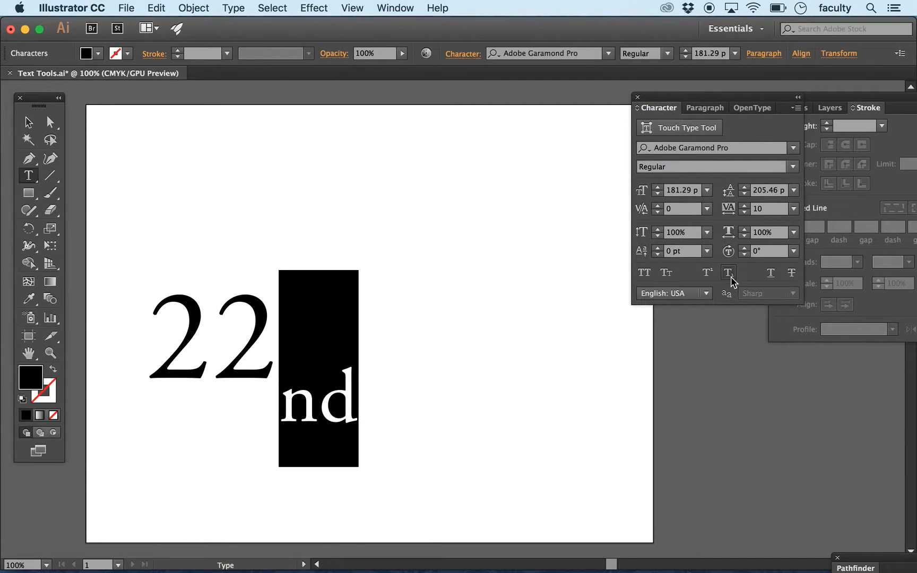
click(28, 122)
click(185, 172)
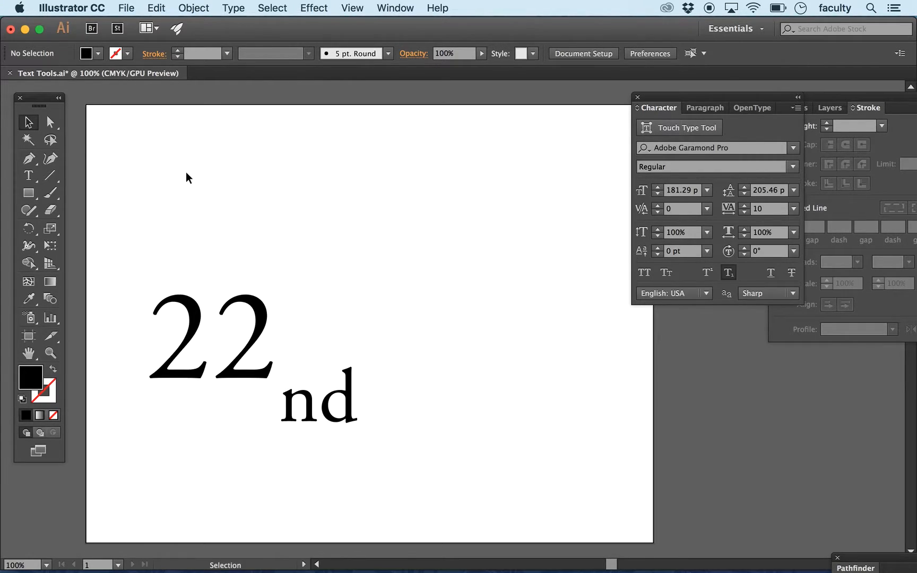
- Set a 60 pt baseline shift on only the letters "nd" of "22nd" and deselect the text
click(28, 176)
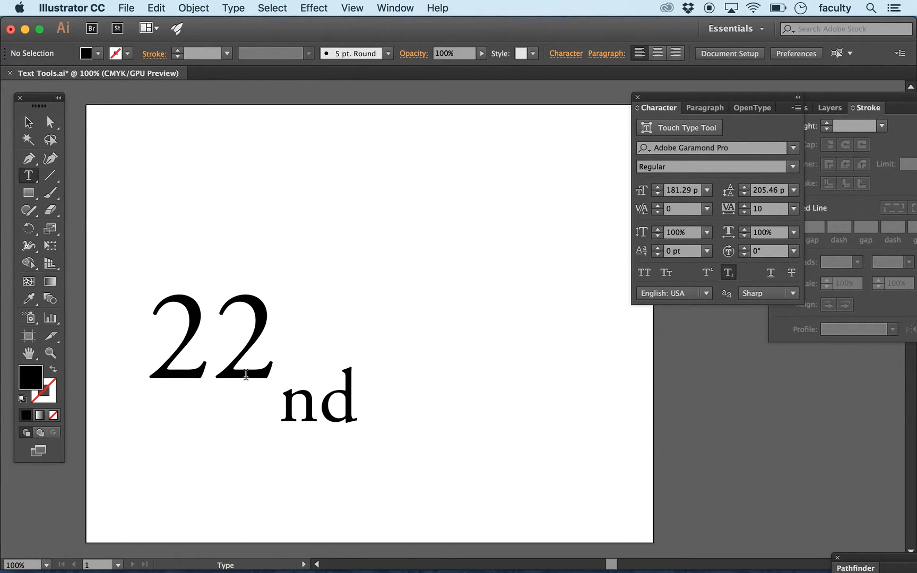
drag(287, 412, 379, 403)
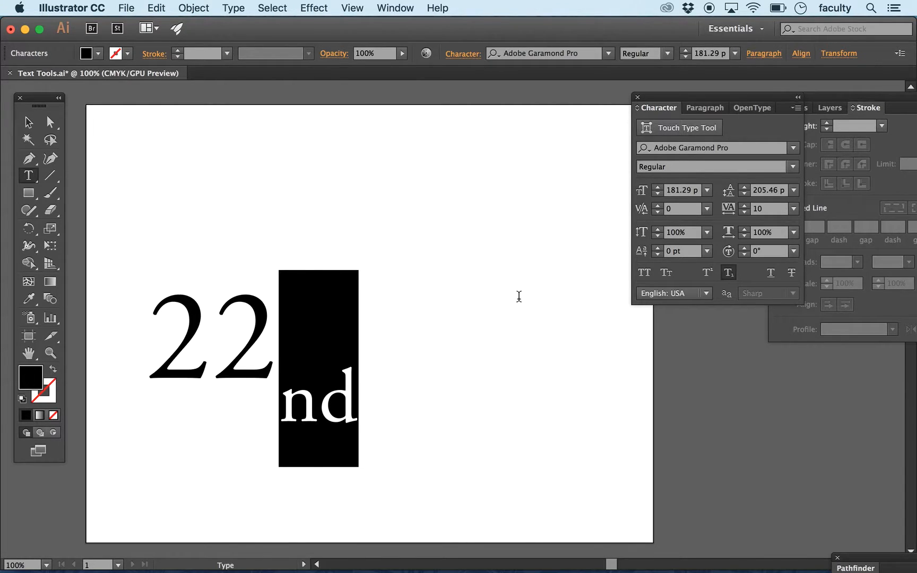
click(657, 247)
drag(657, 250, 658, 250)
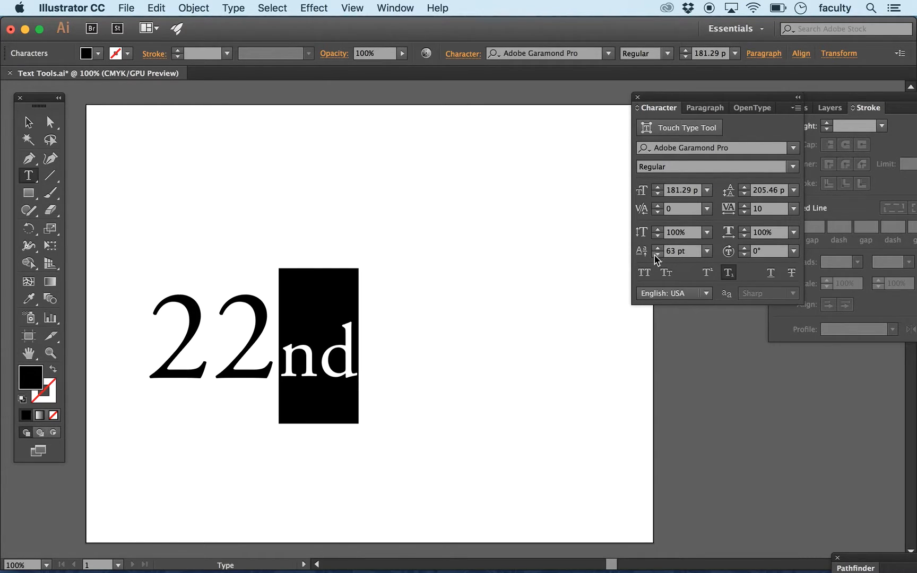
click(656, 250)
click(657, 254)
click(657, 255)
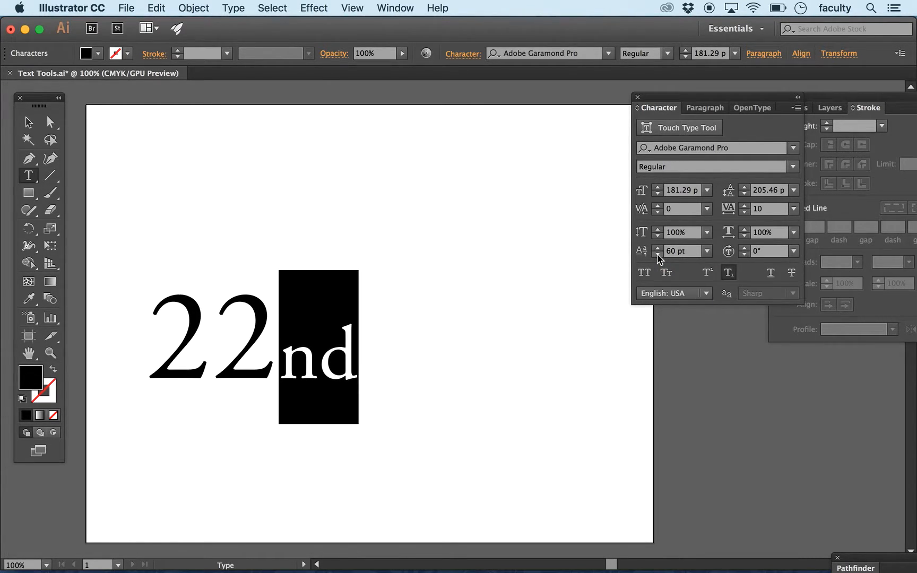
click(29, 122)
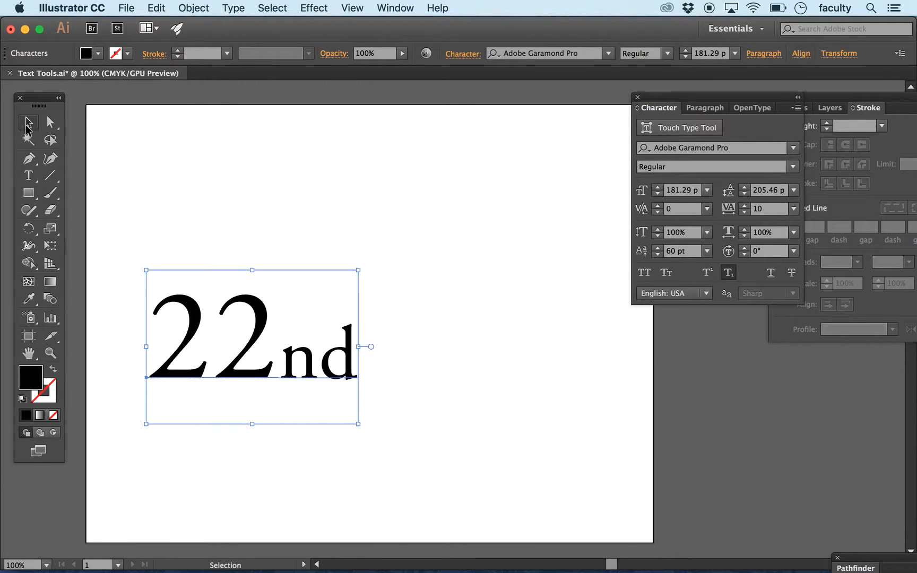
click(347, 174)
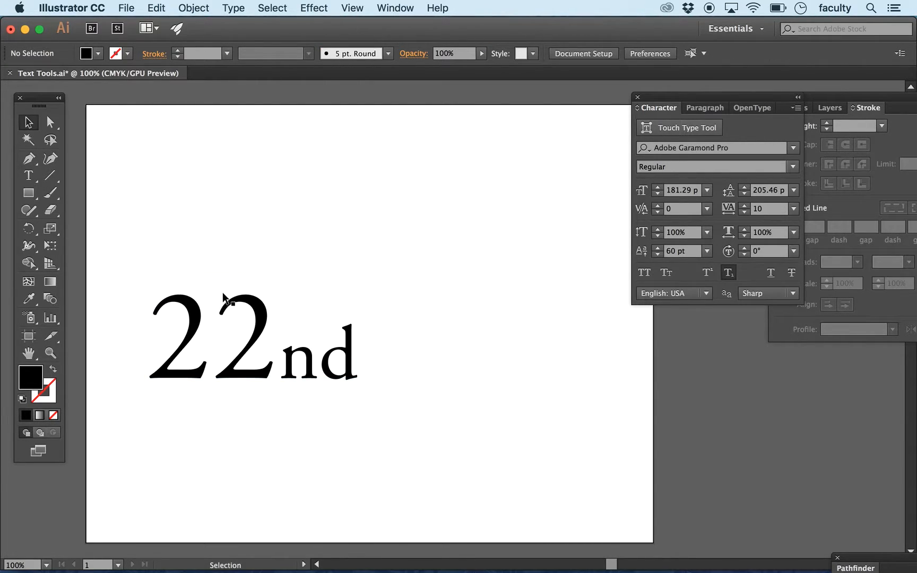
- Delete the "22nd" text and create new point text reading "point text" on the artboard
drag(223, 287, 346, 398)
key(Delete)
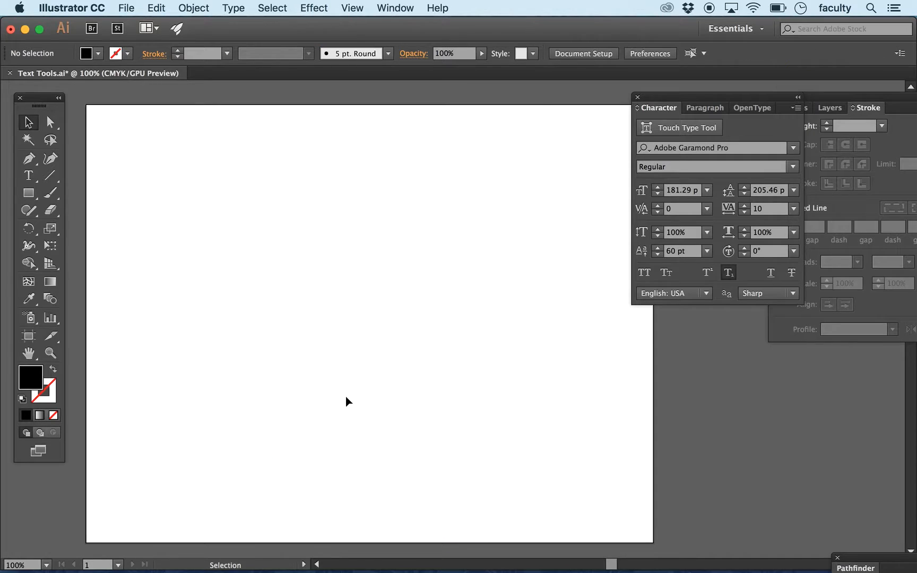
click(175, 306)
text(point te)
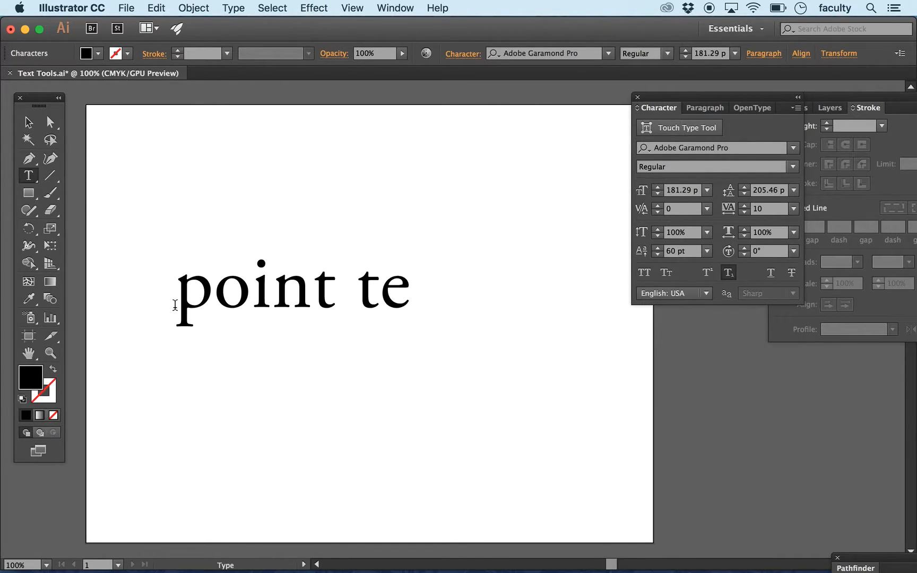
text(xt)
key(Escape)
- Turn off Subscript for "point text" and move it so it is centered on the artboard
mouse_move(454, 301)
mouse_down()
mouse_move(460, 332)
mouse_move(463, 317)
mouse_up()
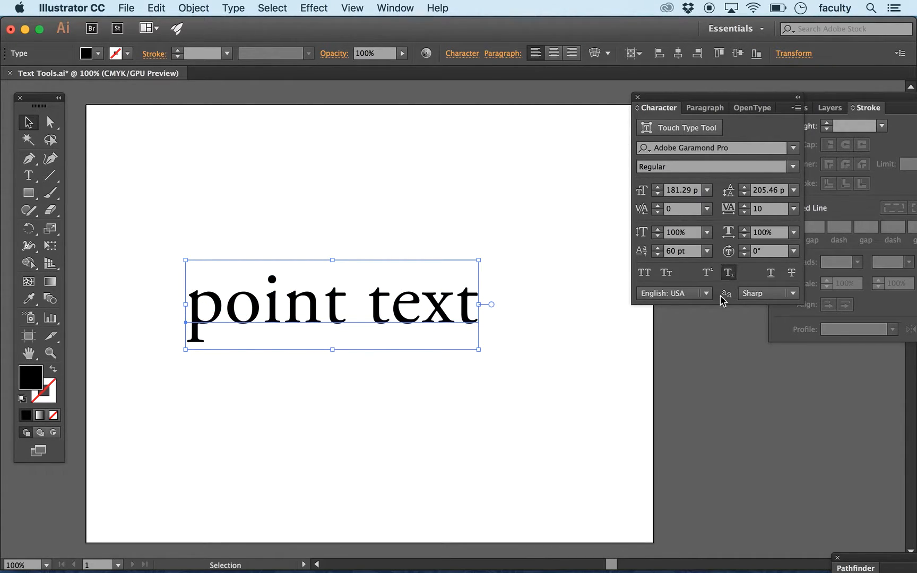
click(729, 272)
drag(535, 280, 460, 338)
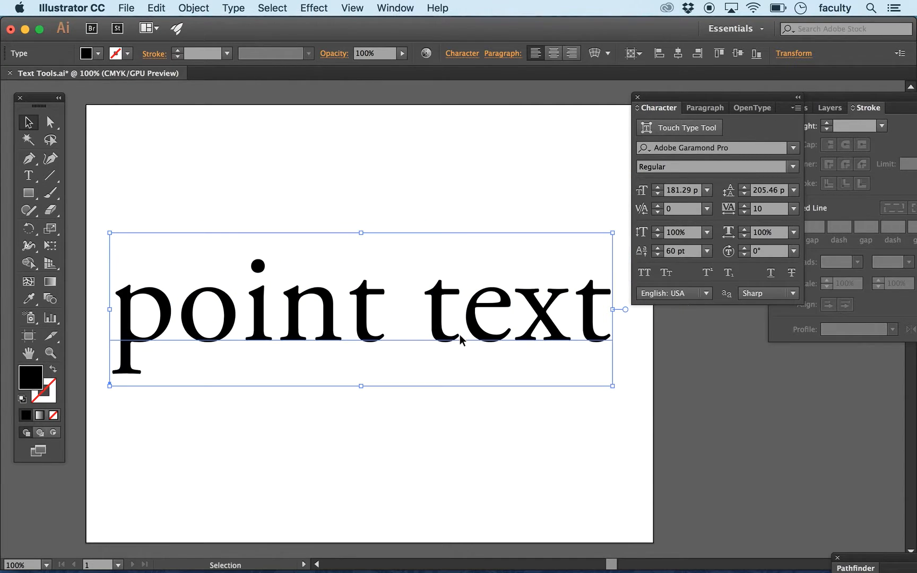
- Apply Underline to "point text" to preview the effect, remove it and deselect the text
click(768, 277)
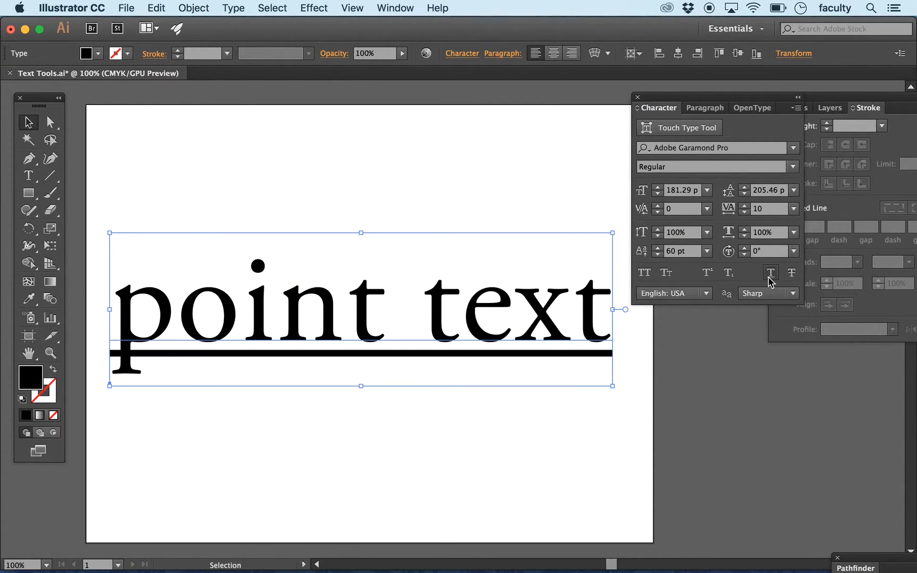
click(539, 190)
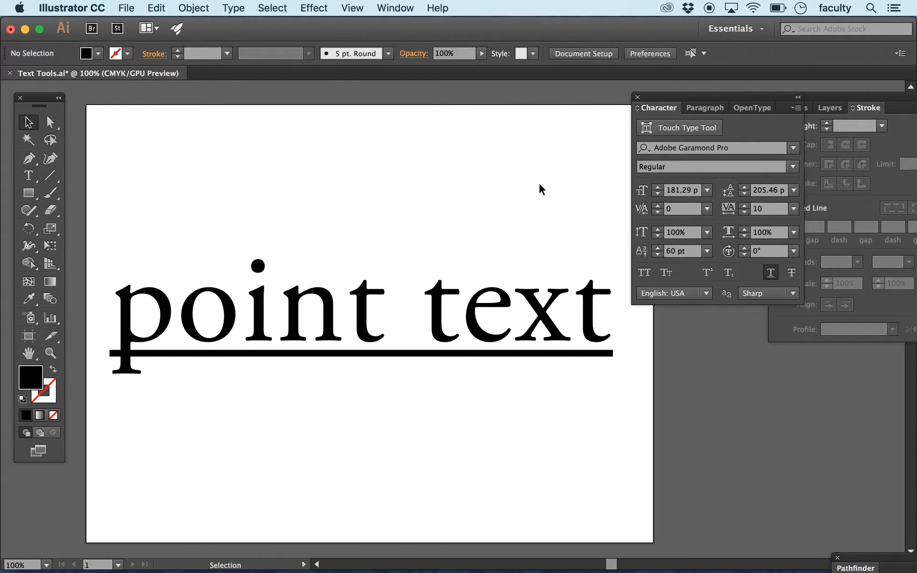
click(537, 317)
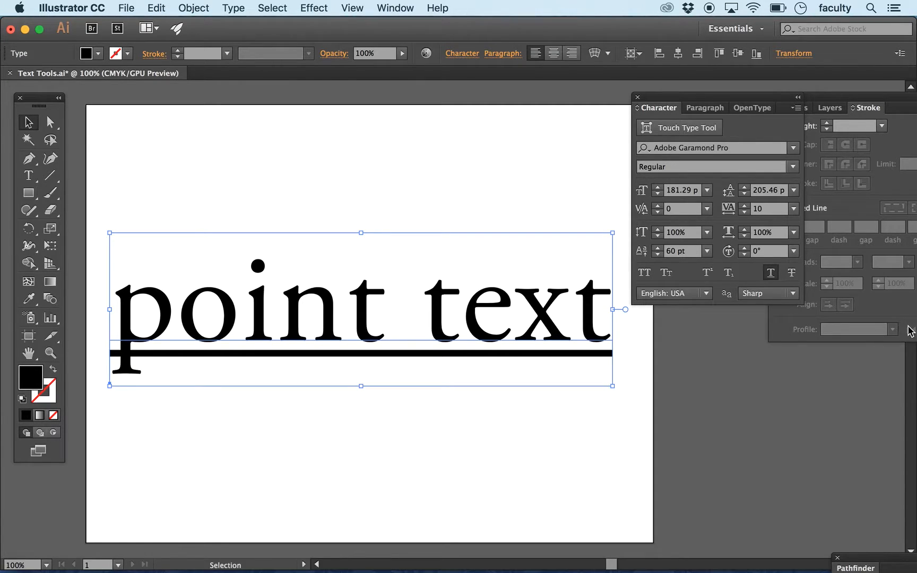
click(770, 272)
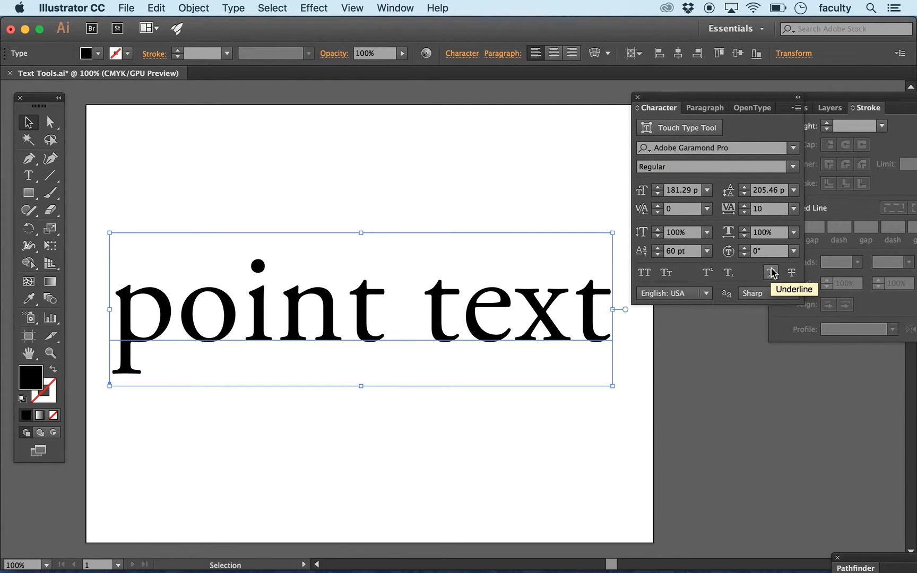
click(407, 183)
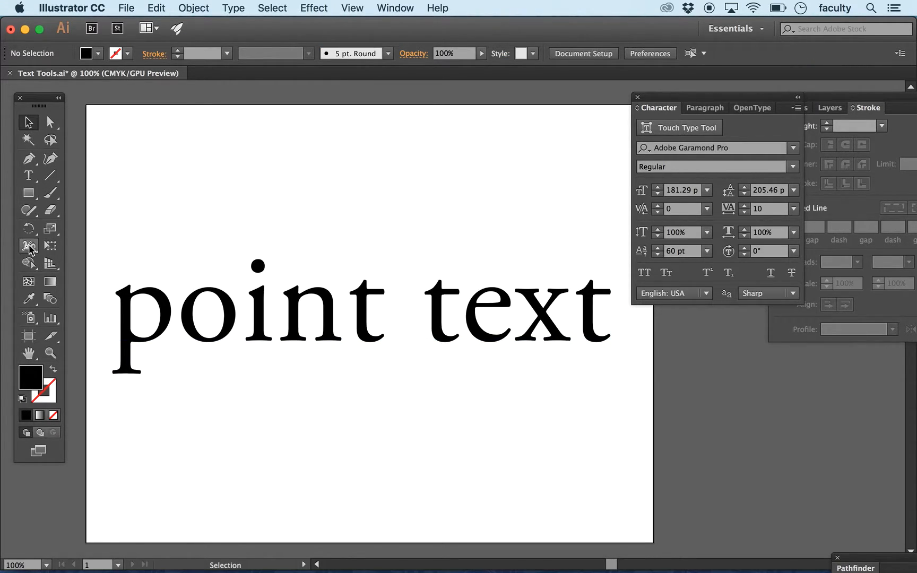
- Draw a horizontal line under "point text" with the default fill and stroke and a 6 pt stroke weight
click(50, 175)
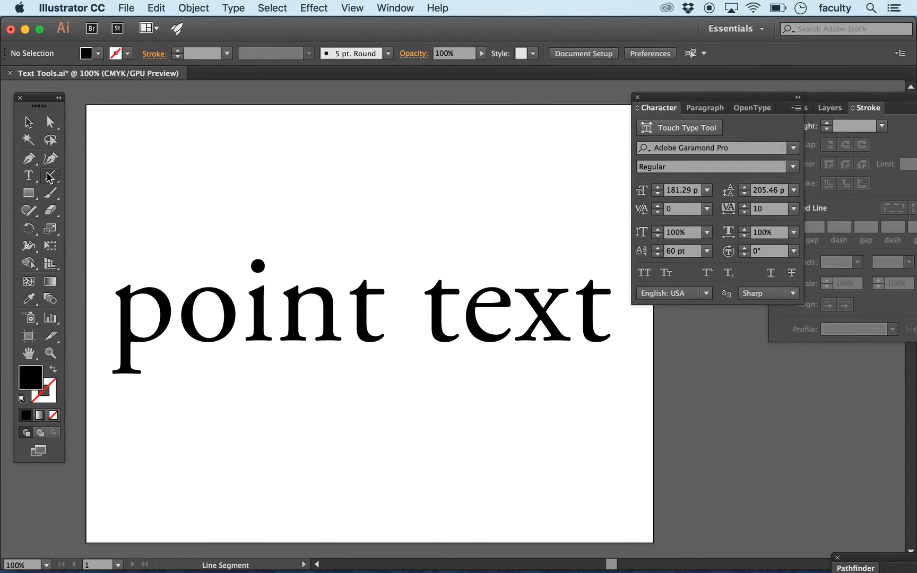
drag(120, 388, 601, 370)
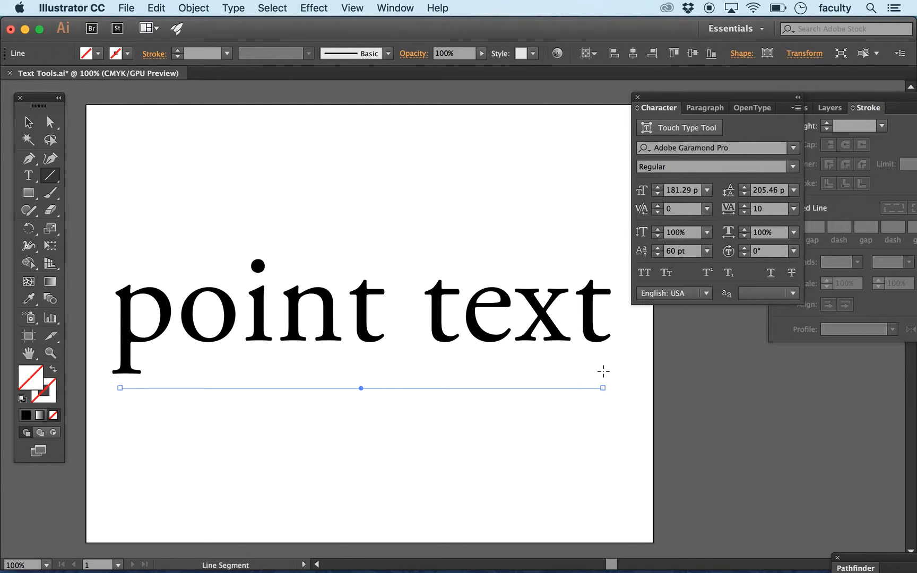
click(22, 399)
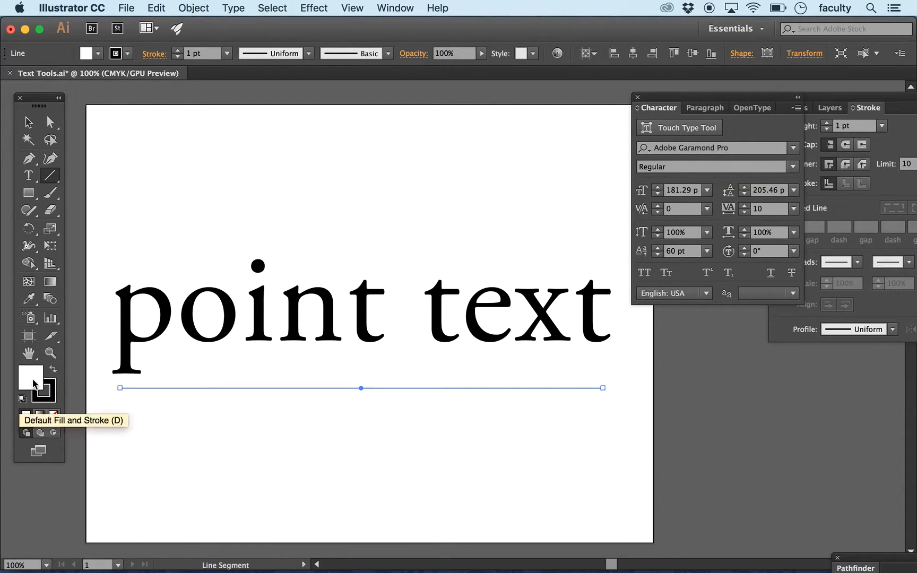
click(178, 49)
click(178, 50)
click(178, 50)
click(178, 50)
click(177, 50)
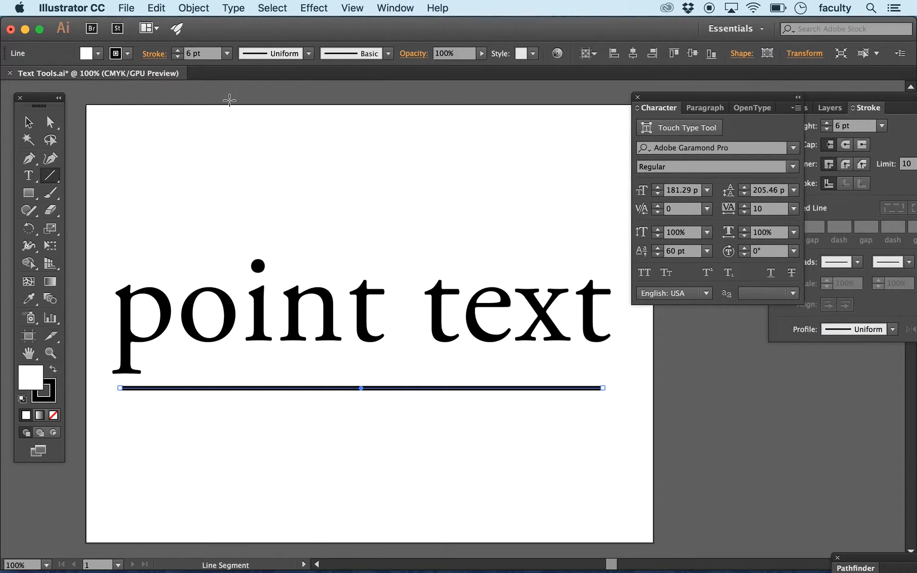
- Give the line a round cap and set its stroke weight to 10 pt
click(882, 146)
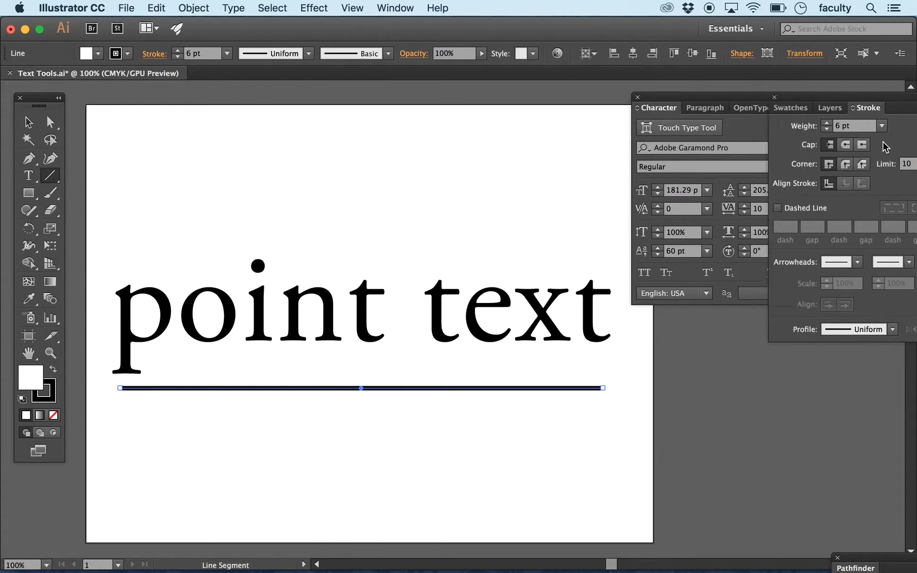
click(847, 144)
click(827, 123)
click(826, 123)
click(827, 123)
click(827, 123)
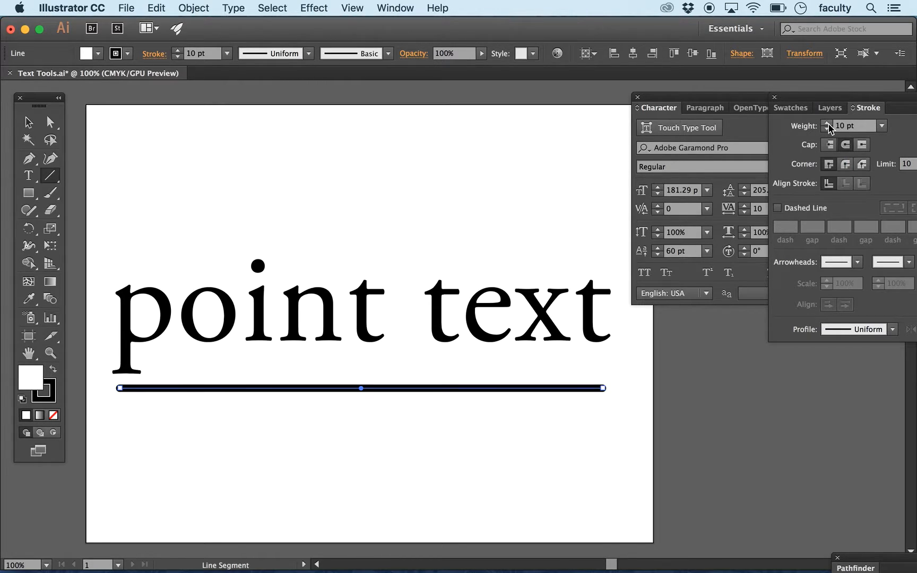
- Make the line dashed with 12 pt dashes and move it slightly lower beneath the text
click(778, 208)
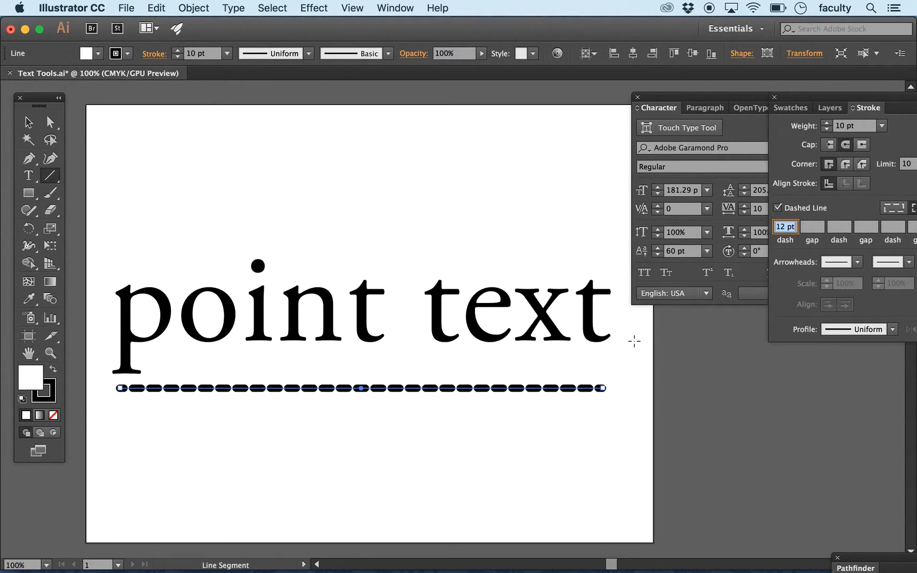
click(473, 423)
click(613, 408)
click(29, 123)
click(151, 349)
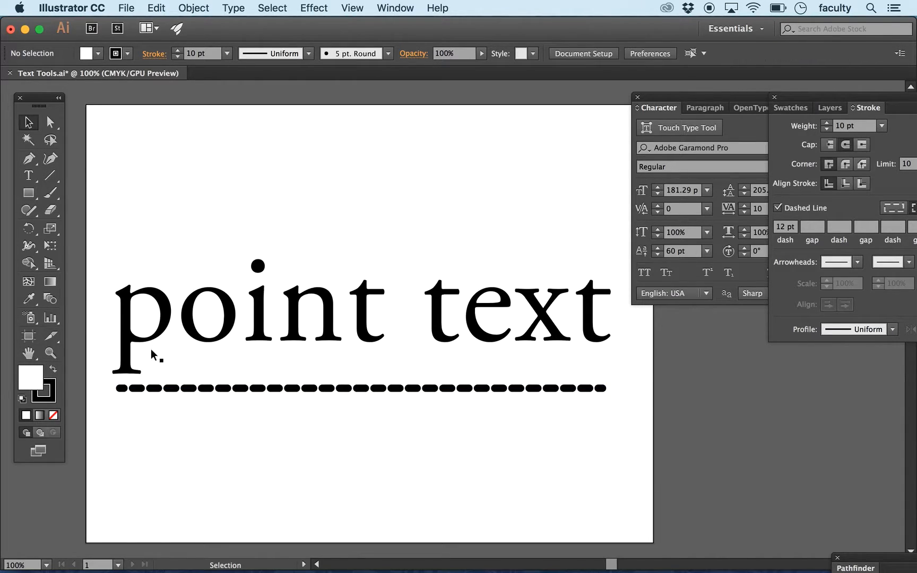
drag(207, 388, 242, 423)
click(225, 405)
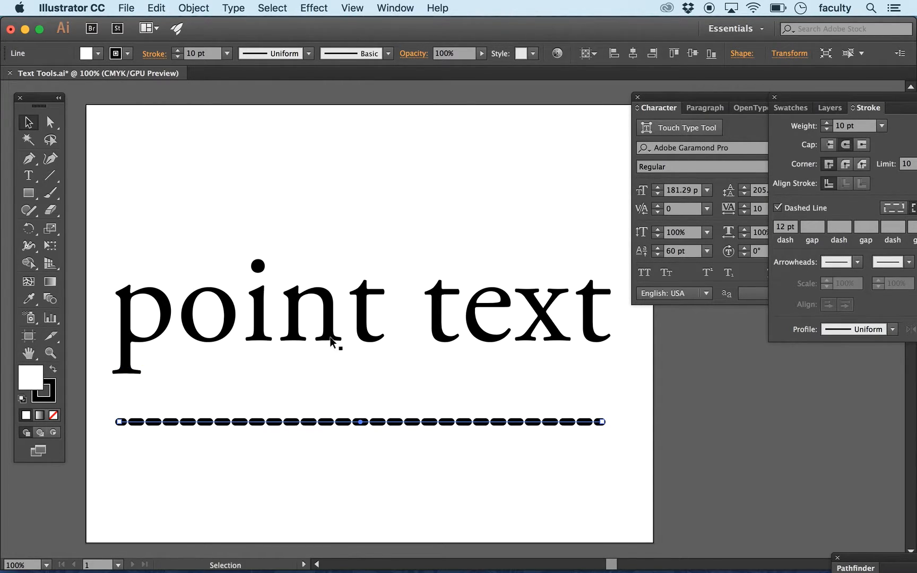
- Apply and remove Underline on "point text", and do the same with Strikethrough
click(338, 323)
click(752, 284)
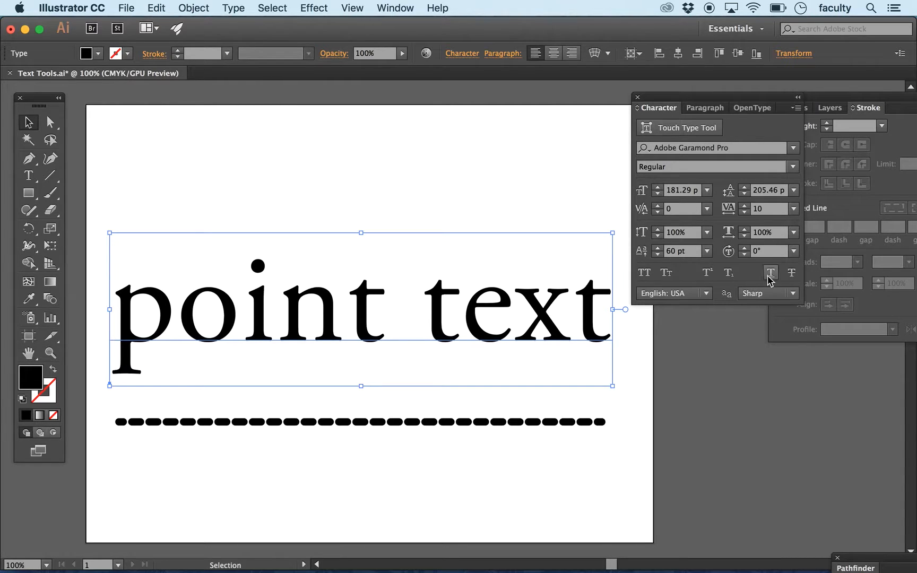
click(769, 275)
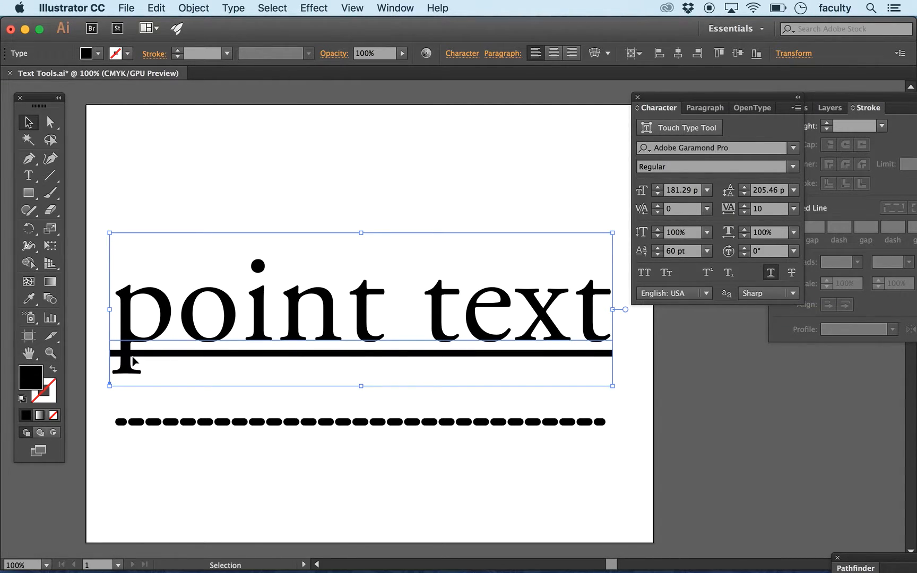
click(770, 275)
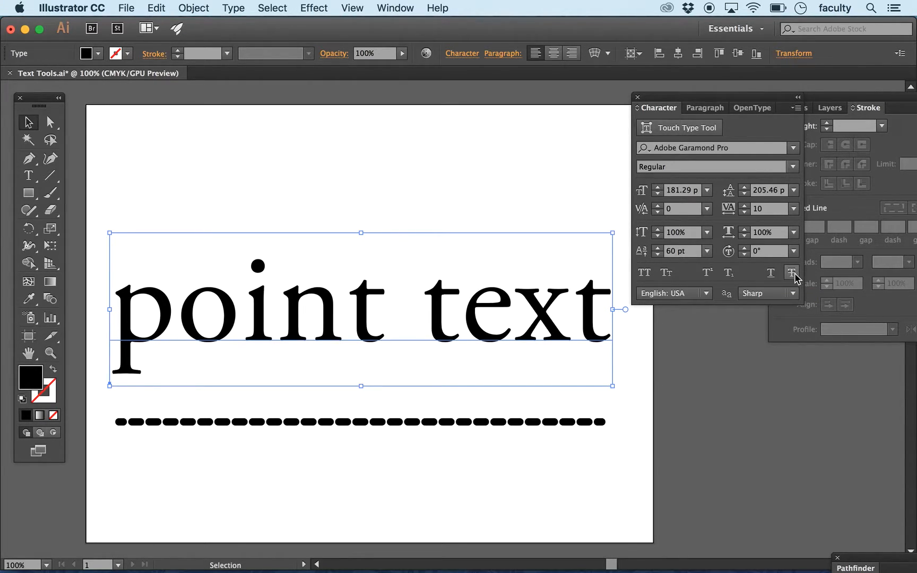
click(792, 276)
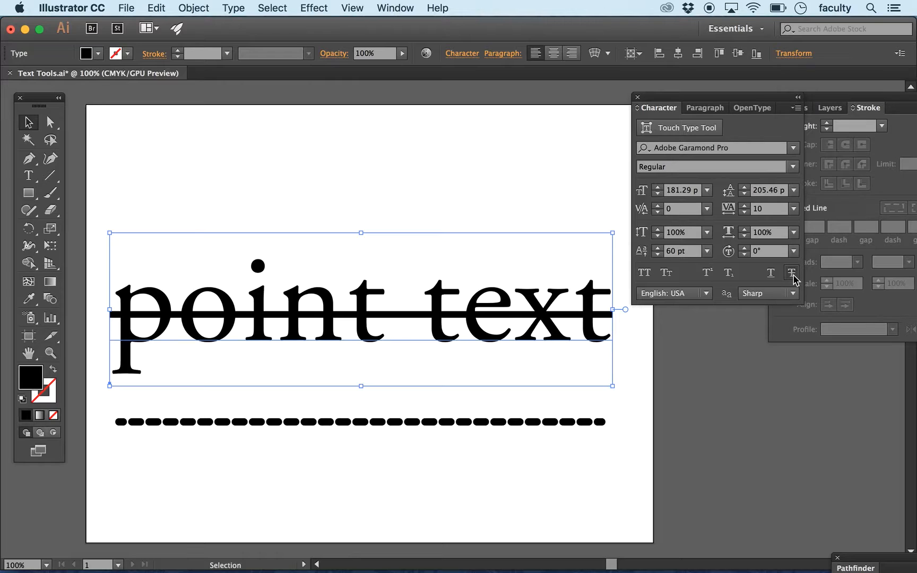
click(791, 273)
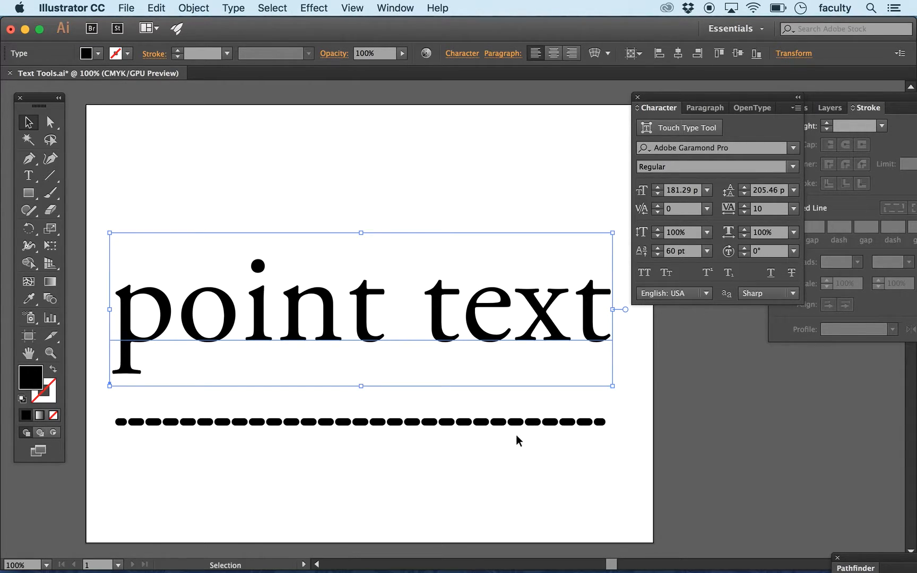
- Delete the dashed line beneath "point text"
click(526, 416)
drag(536, 393, 501, 461)
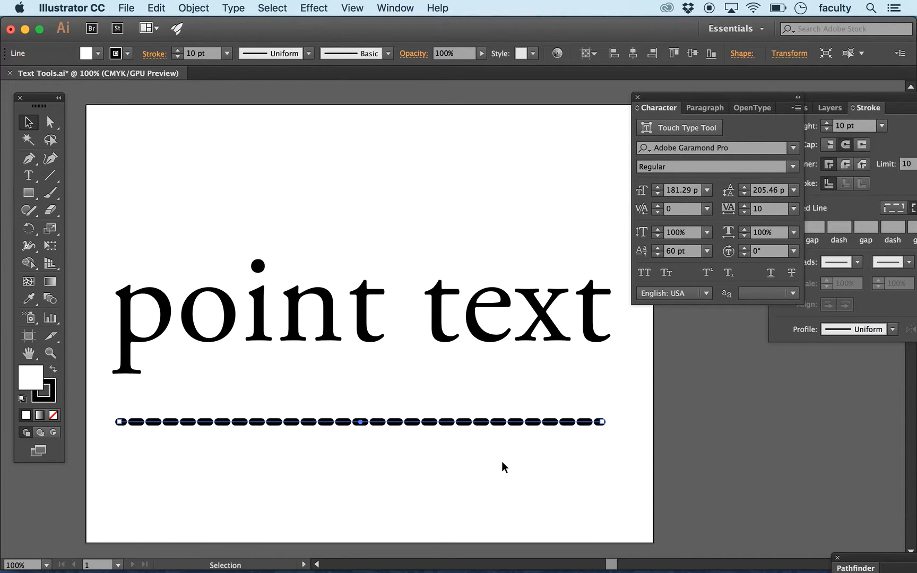
key(Delete)
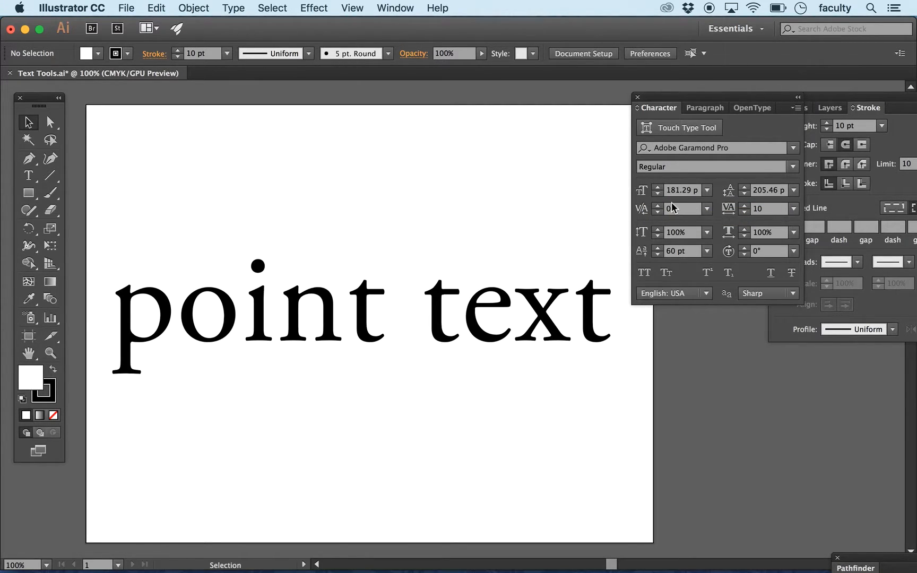
- Hide the extra Character options and move the floating Character settings over the artboard's upper-right corner
click(795, 107)
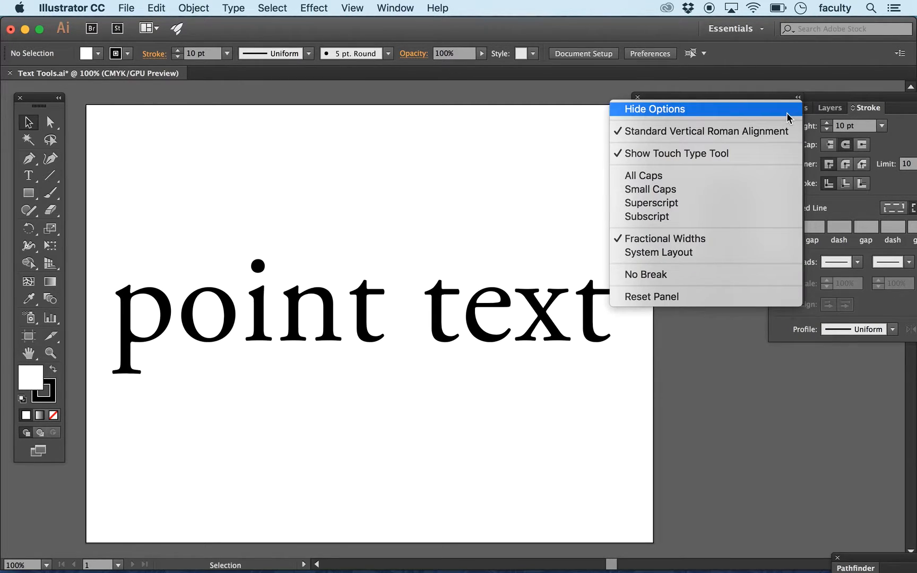
click(793, 110)
drag(733, 101, 541, 80)
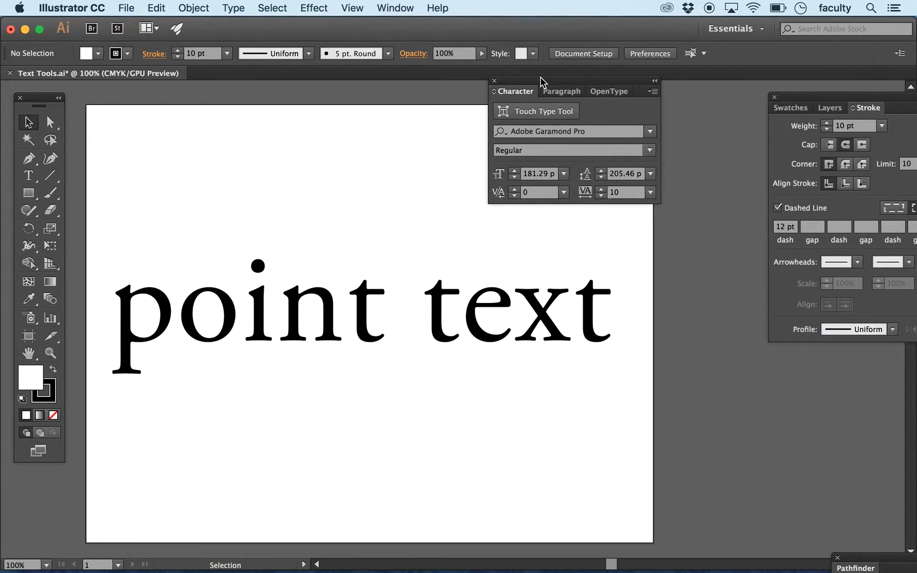
- Show the color swatches and replace the "point text" wording on the artboard with "loveactually"
click(790, 108)
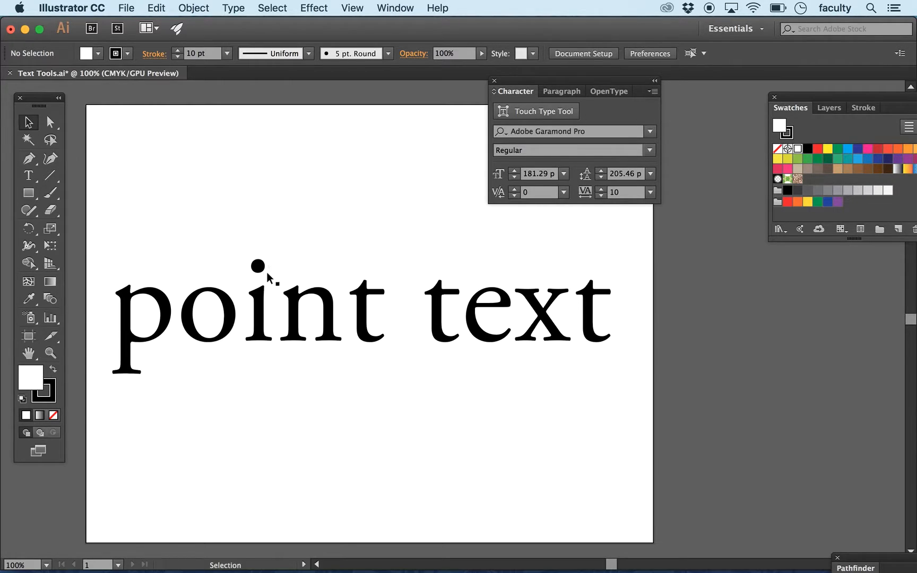
triple_click(296, 324)
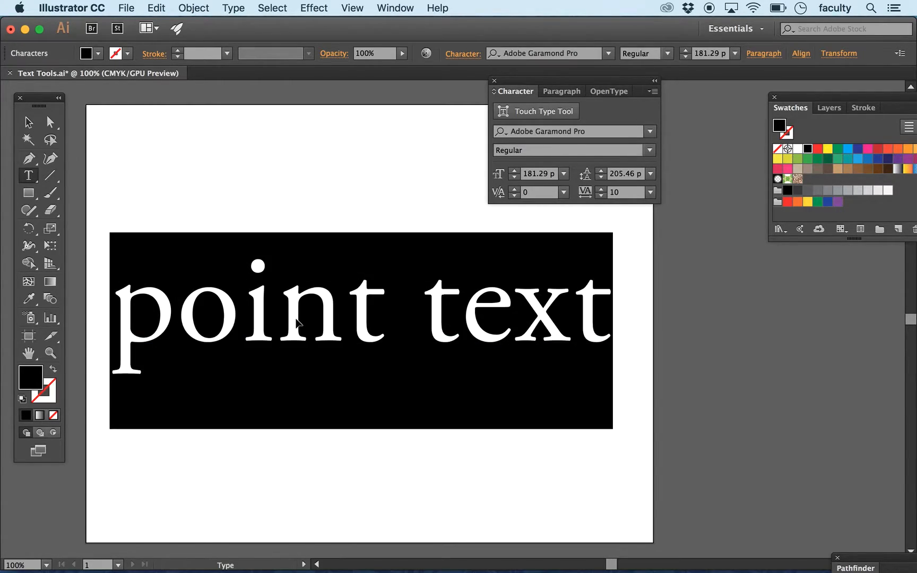
text(loe)
key(BackSpace)
text(v)
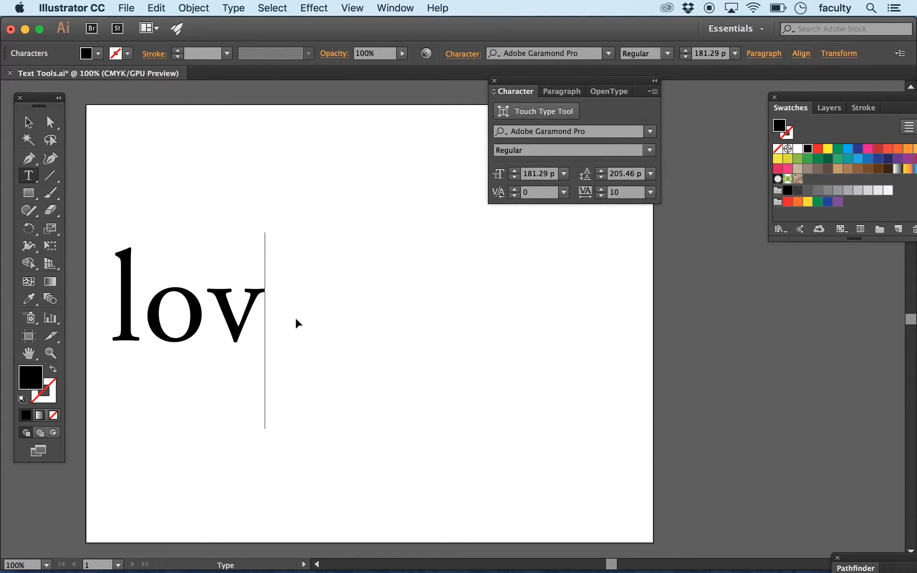
text(eactually)
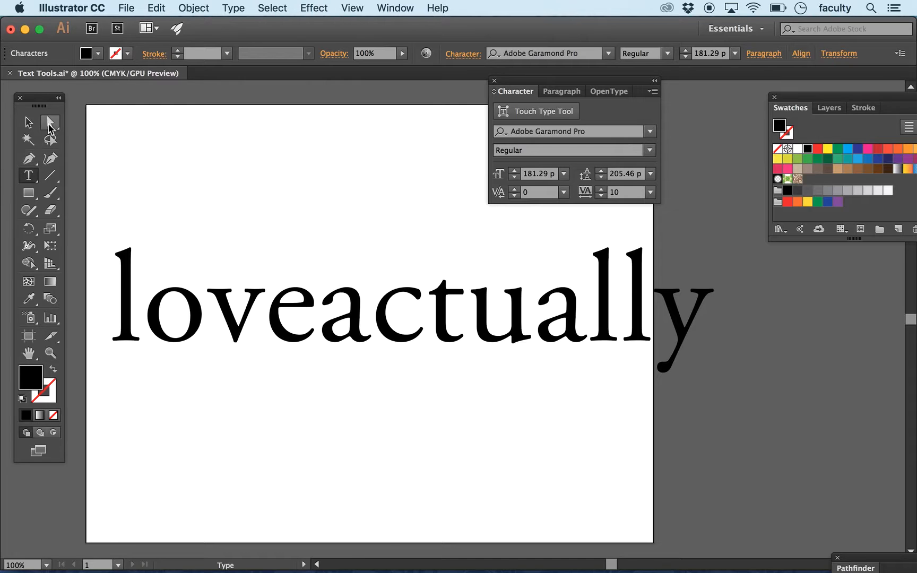
- Scale the "loveactually" text down proportionally to about 155 pt so it fits within the artboard, and deselect it
click(29, 122)
drag(712, 385, 626, 371)
click(482, 460)
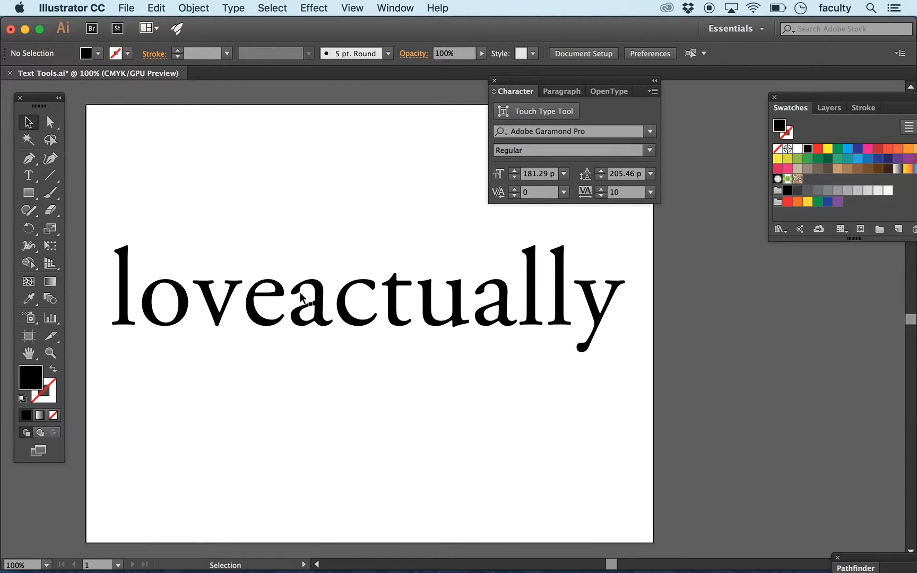
- Change the font of "loveactually" to Helvetica Regular and move the text slightly left to the artboard's edge
click(503, 282)
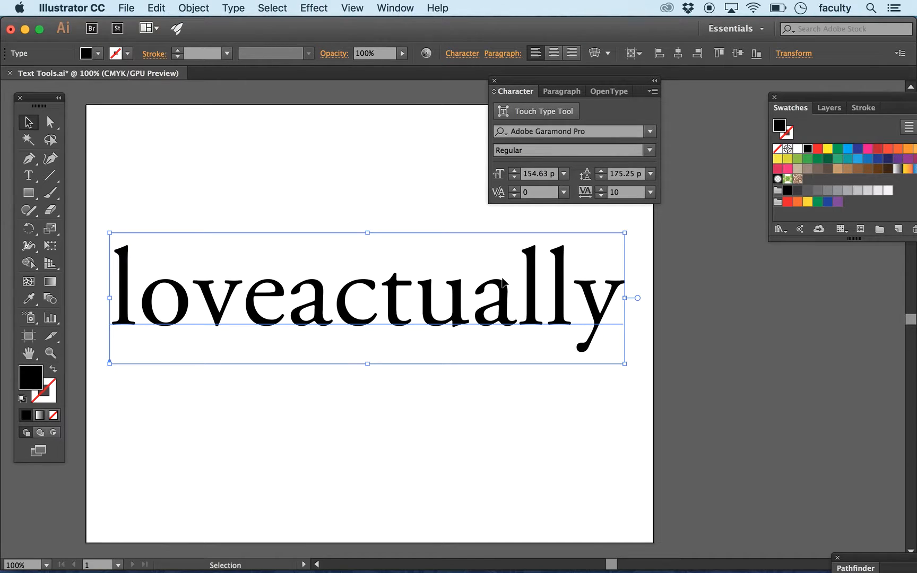
click(599, 131)
text(hel)
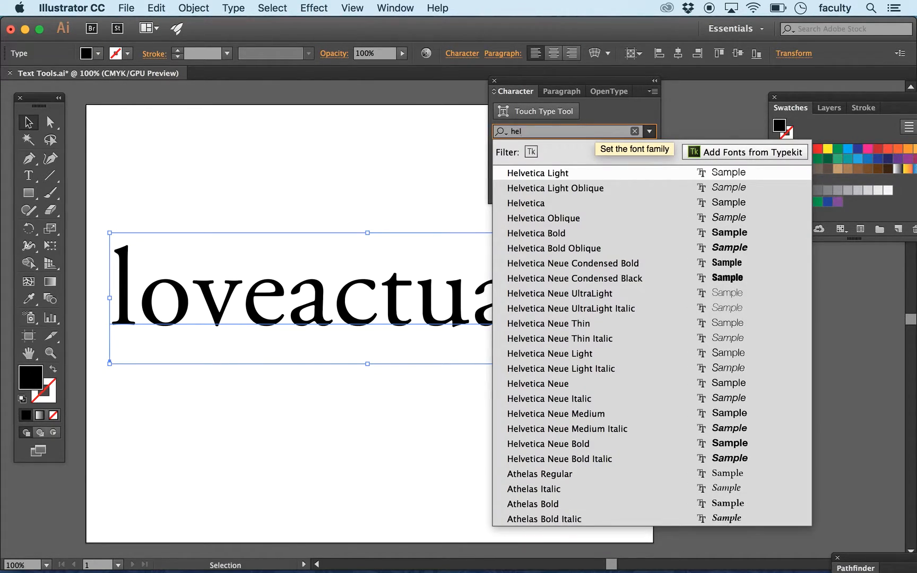
text(vetica)
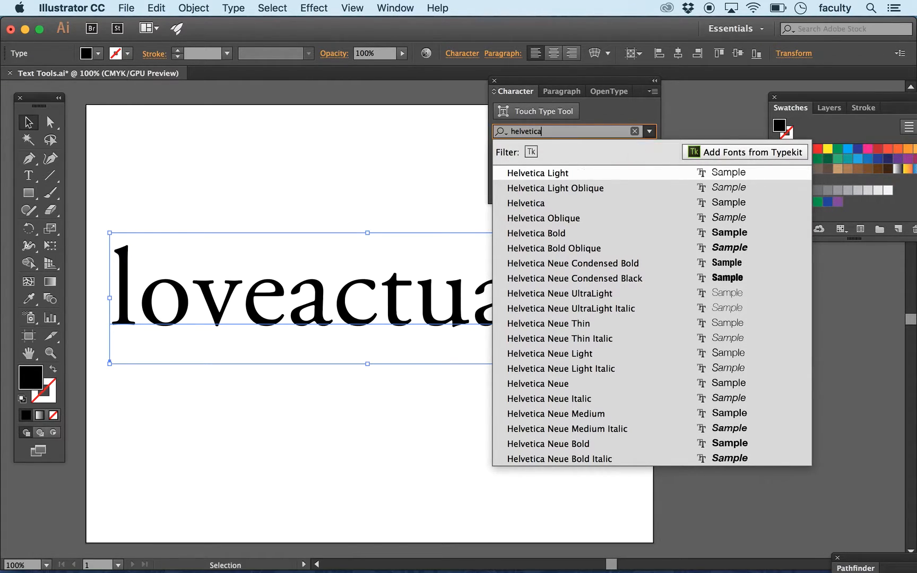
click(541, 200)
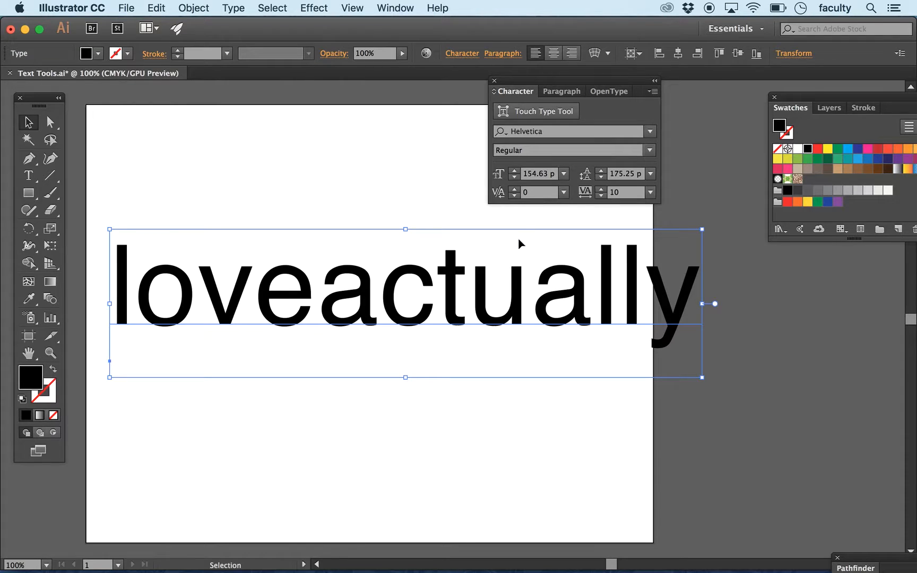
drag(495, 319, 468, 318)
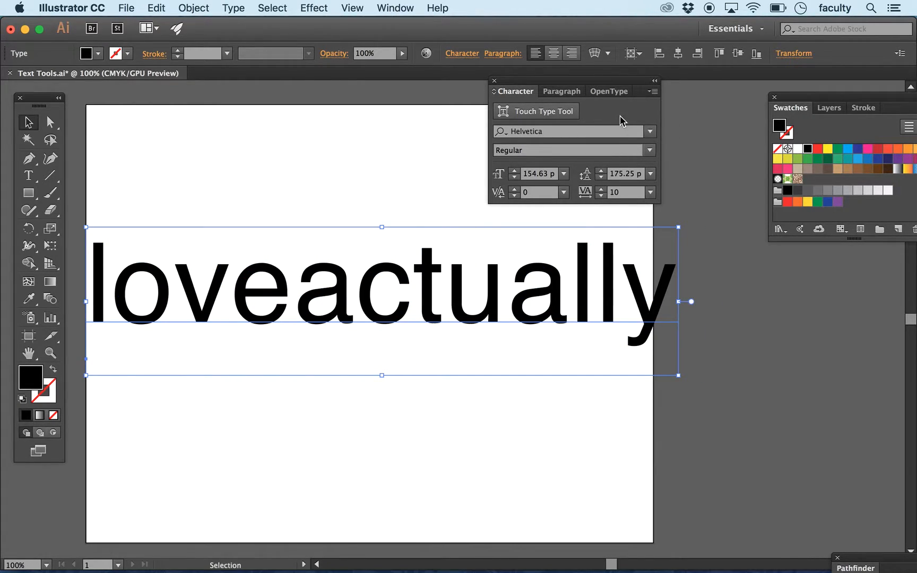
- Try the Light Oblique style on "loveactually", settle on Helvetica Light, and deselect the text
click(649, 150)
click(645, 180)
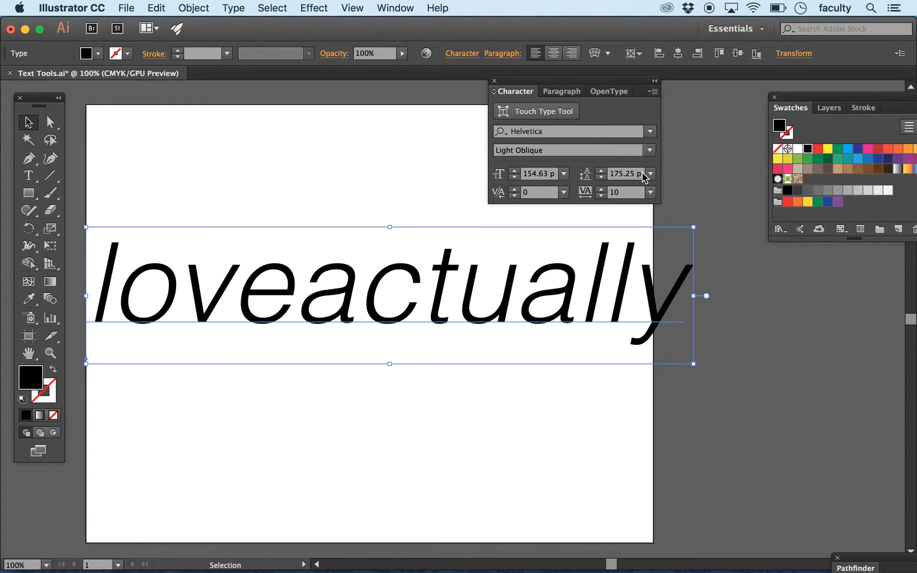
click(650, 152)
click(648, 169)
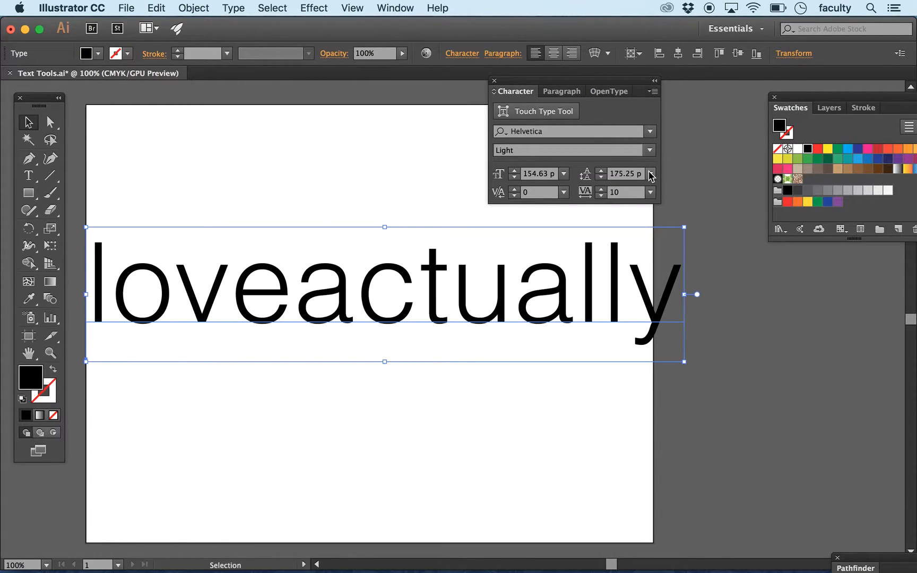
click(375, 158)
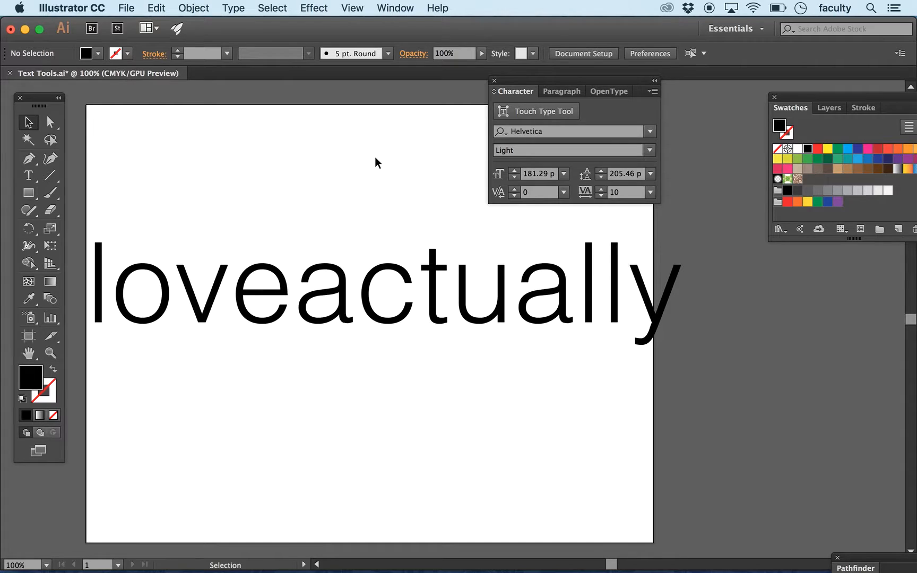
- Color only the letters "love" in "loveactually" with the red swatch
click(28, 175)
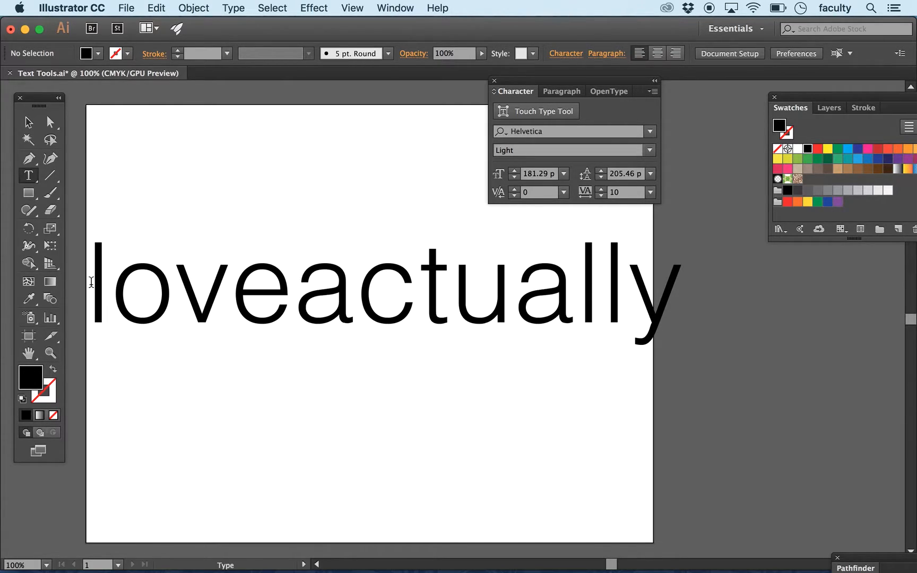
drag(93, 283, 274, 271)
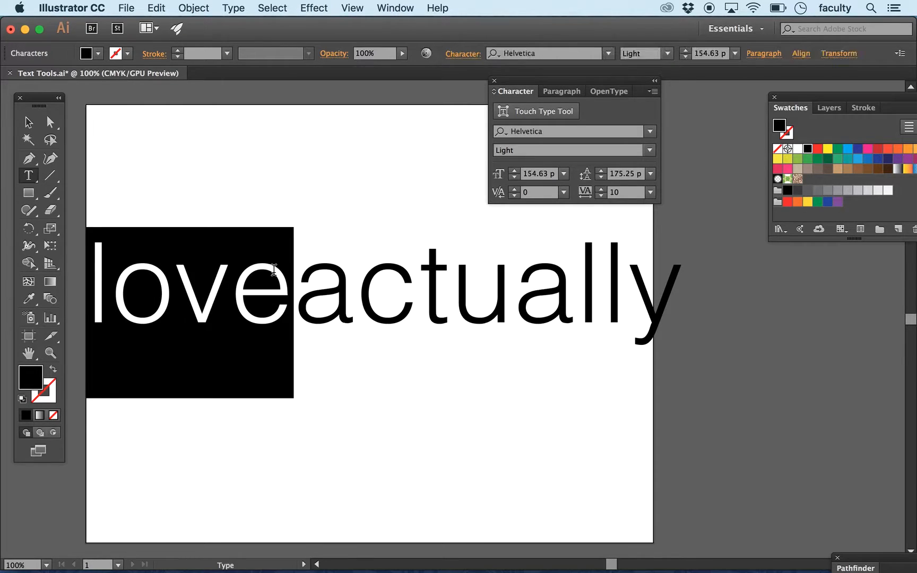
click(818, 148)
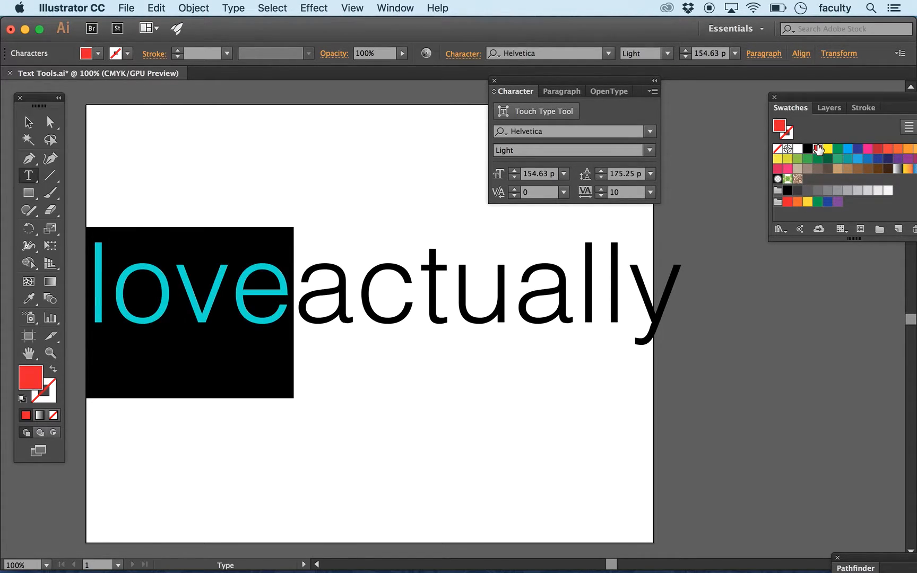
click(37, 127)
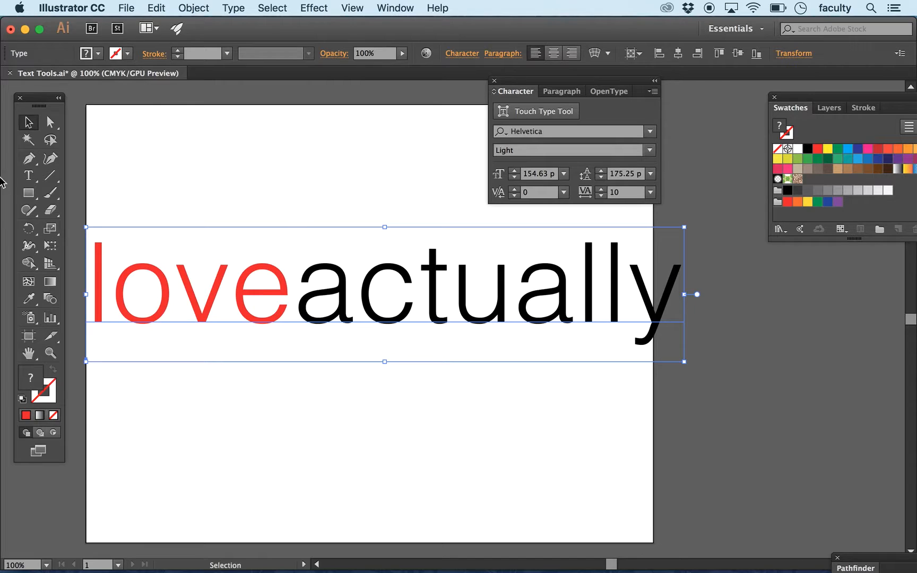
- Set only the letters "actually" in "loveactually" to Helvetica Bold
click(28, 175)
drag(304, 295, 687, 296)
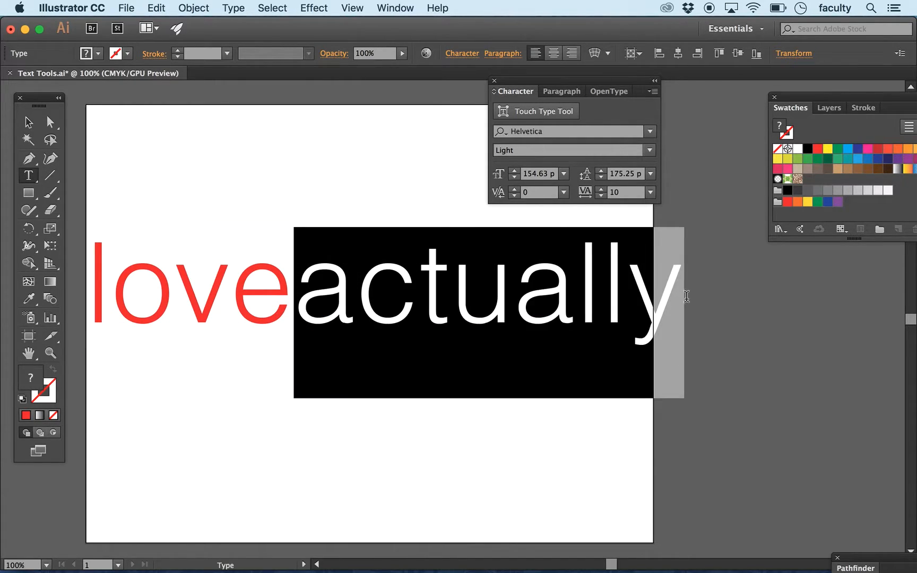
click(650, 151)
click(593, 228)
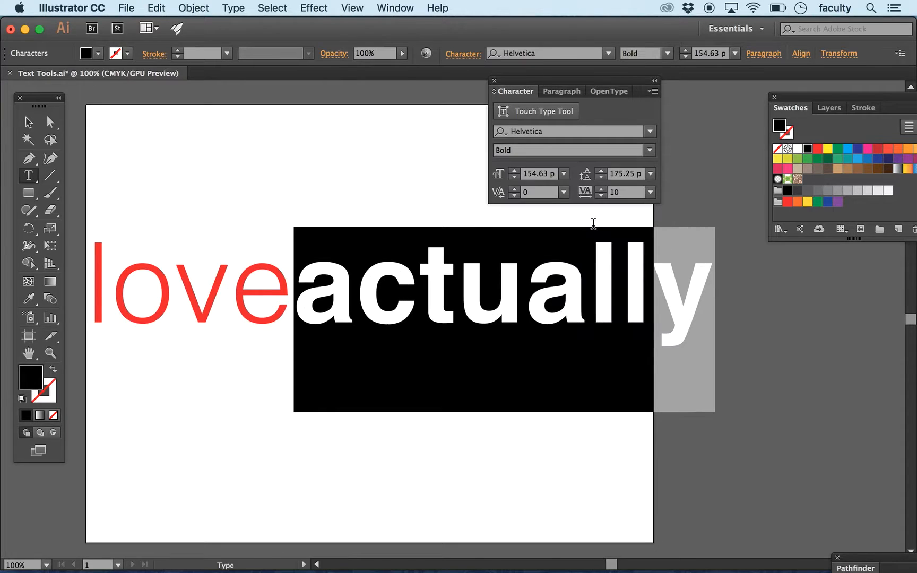
click(29, 122)
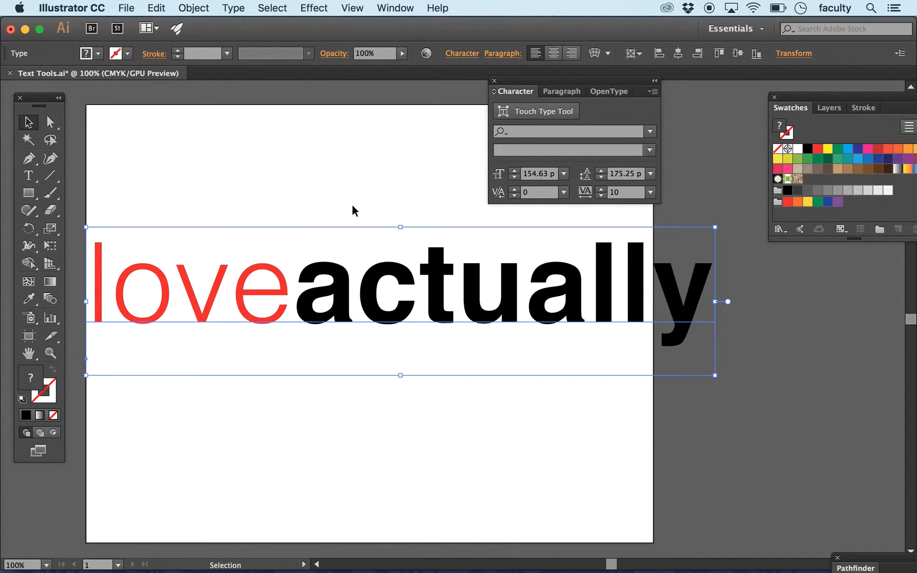
- Scale "loveactually" down proportionally to about 120 pt so it fits on the artboard, and deselect it
click(351, 205)
click(614, 297)
drag(718, 227, 672, 252)
click(493, 368)
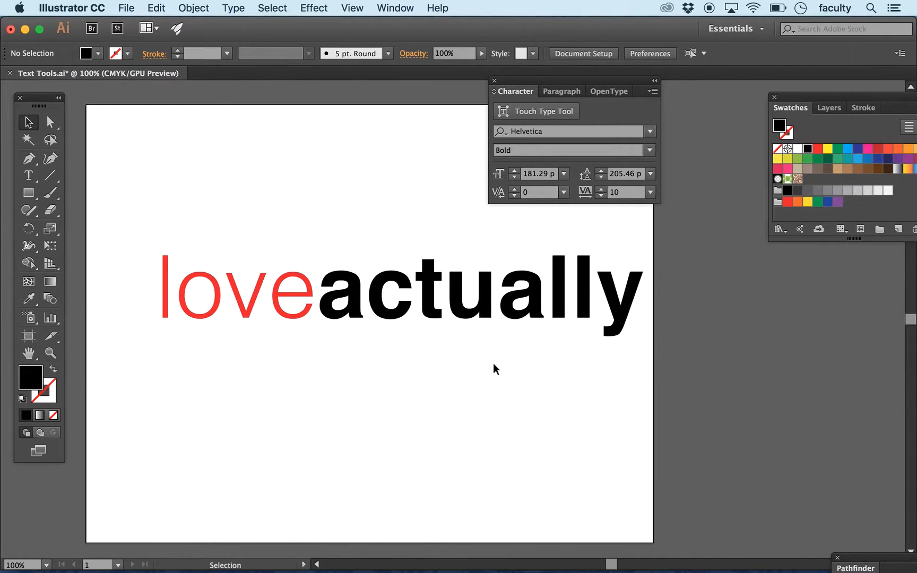
- Adjust the tracking of the whole "loveactually" text tighter and looser, settling on -70
click(507, 312)
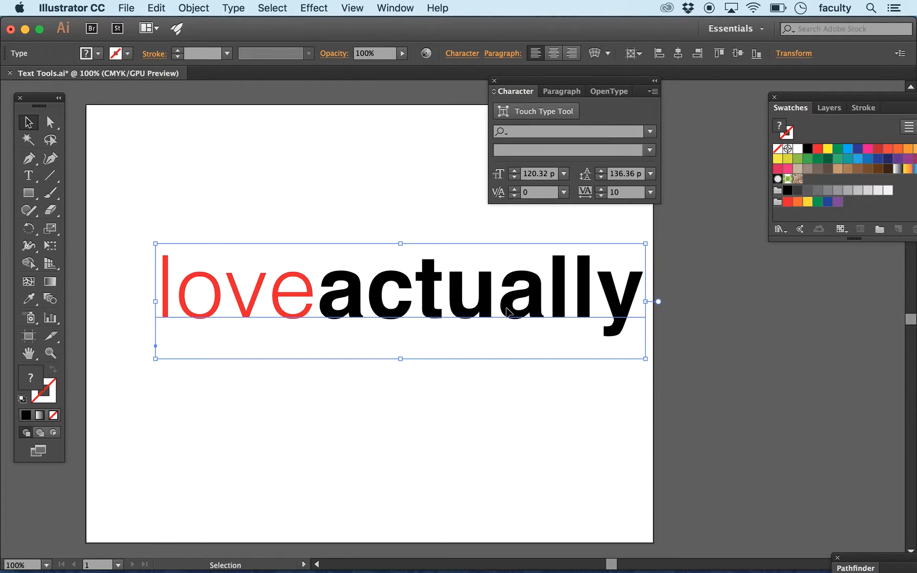
key(alt+Left)
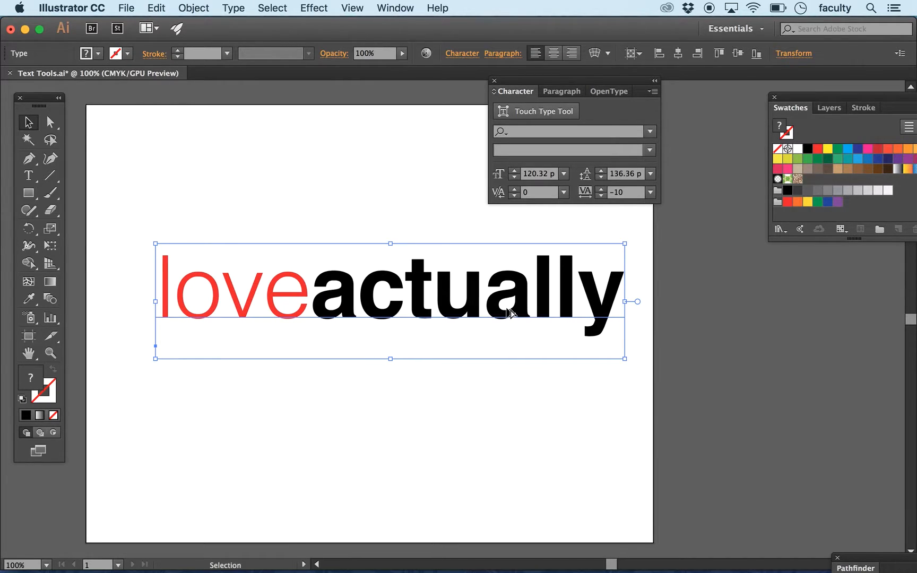
key(alt+Left)
key(alt+Left)
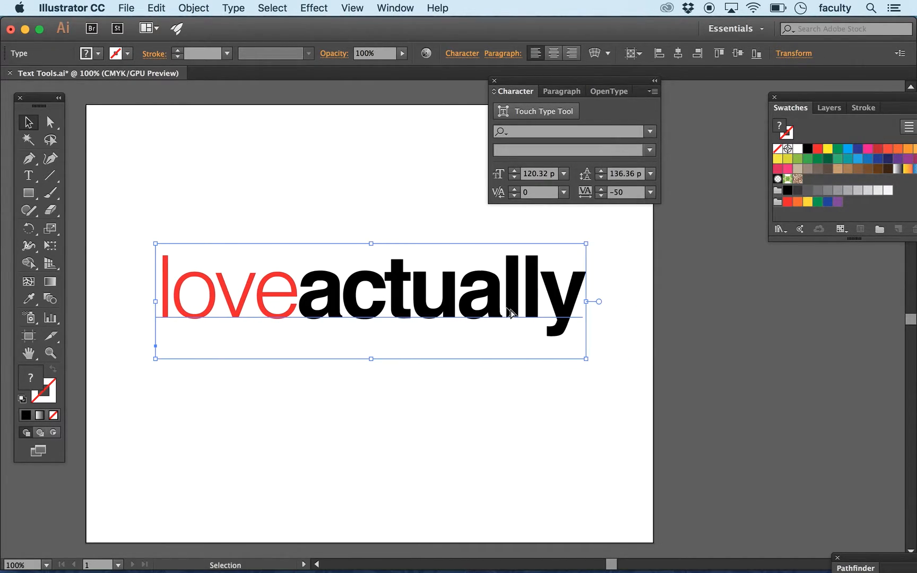
key(alt+Right)
key(alt+Right)
key(alt+Right)
key(alt+Right)
key(alt+Left)
key(alt+Left)
key(alt+Left)
key(alt+Left)
key(alt+Left)
key(alt+Left)
key(alt+Right)
key(alt+Right)
key(alt+Left)
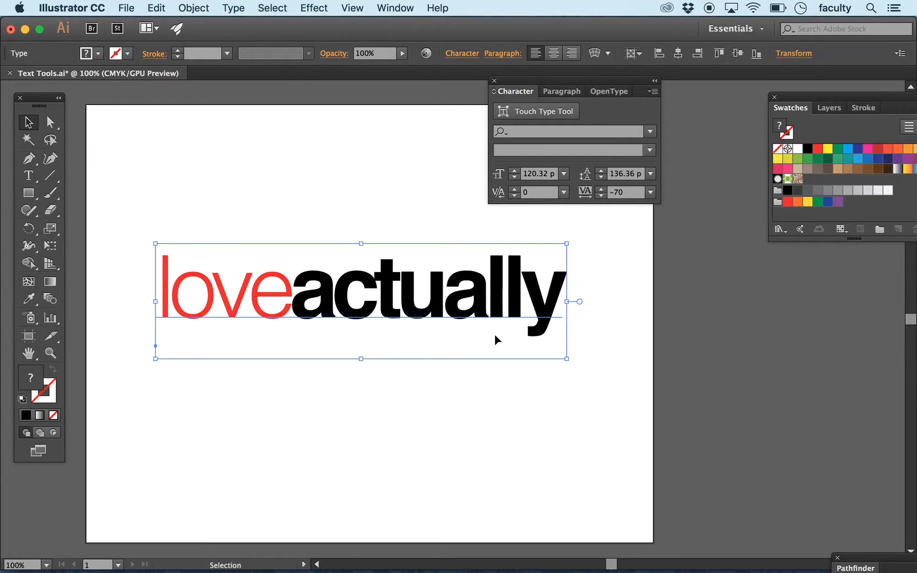
- Try extreme tracking on "loveactually", tightening to about -170 and loosening to about 110, and return it to -70
key(alt+Left)
key(alt+Left)
key(alt+Left)
key(alt+Left)
key(alt+Left)
key(alt+Left)
key(alt+Left)
key(alt+Left)
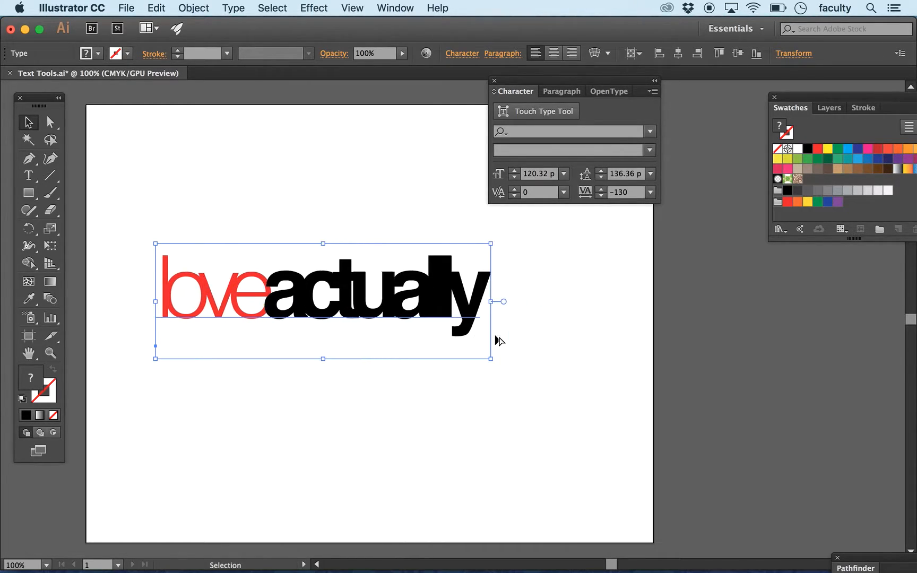
key(alt+Right)
key(alt+Right)
key(alt+Right)
key(alt+Right)
key(alt+Right)
key(alt+Right)
key(alt+Right)
key(alt+Right)
key(alt+Right)
key(alt+Right)
key(alt+Right)
key(alt+Right)
key(alt+Right)
key(alt+Right)
key(alt+Right)
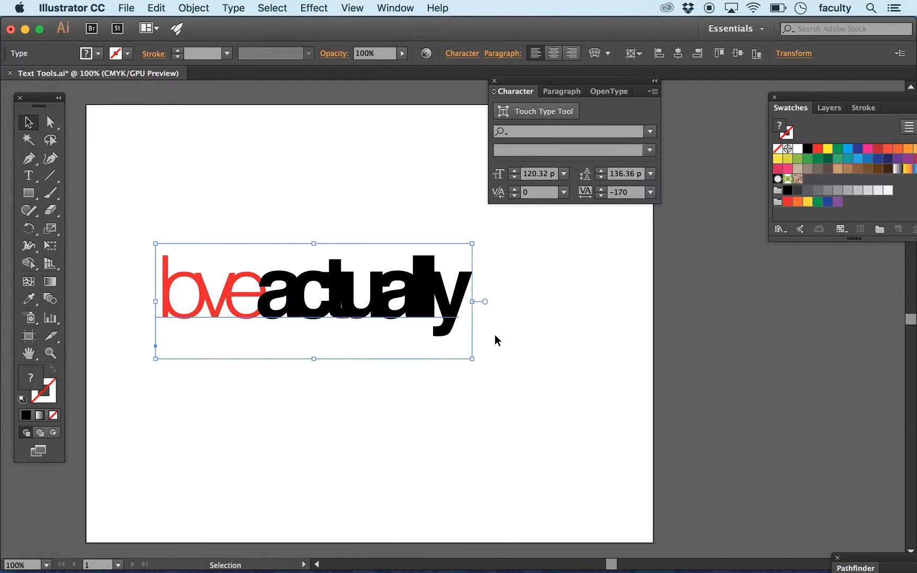
key(alt+Right)
key(alt+Right)
key(alt+Right)
key(alt+Left)
key(alt+Left)
key(alt+Left)
key(alt+Left)
key(alt+Left)
key(alt+Left)
key(alt+Left)
key(alt+Left)
key(alt+Left)
key(alt+Left)
key(alt+Left)
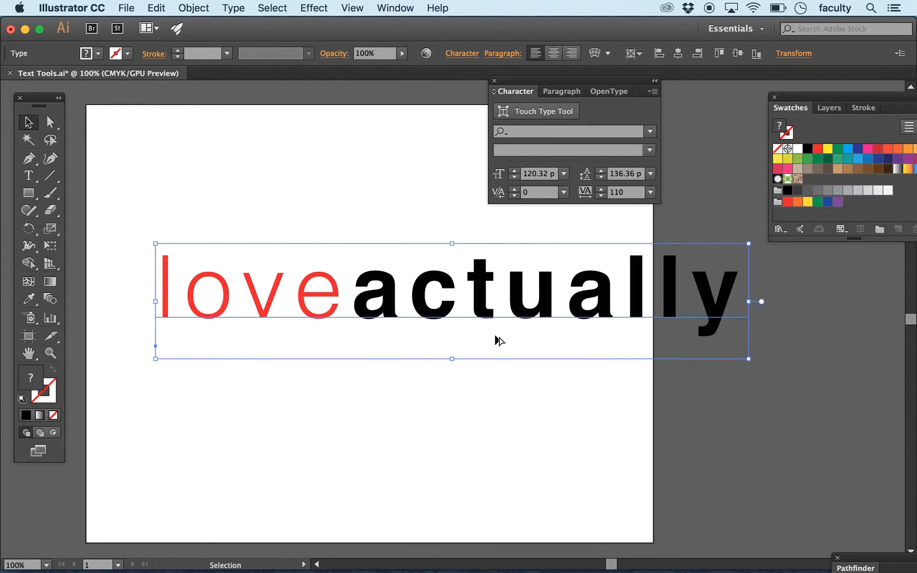
key(alt+Right)
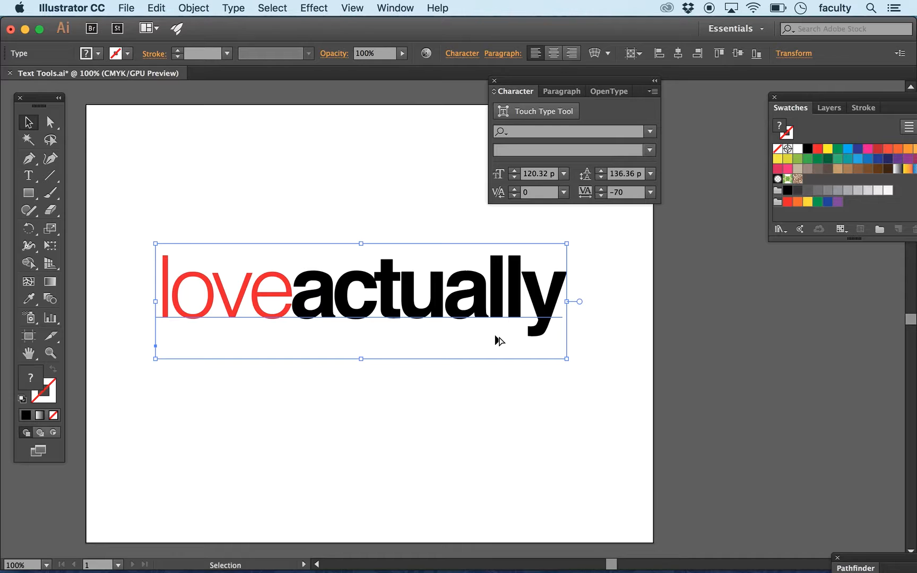
- Color "love" black and "actually" red, and deselect the text
click(28, 176)
drag(161, 290, 616, 284)
click(806, 150)
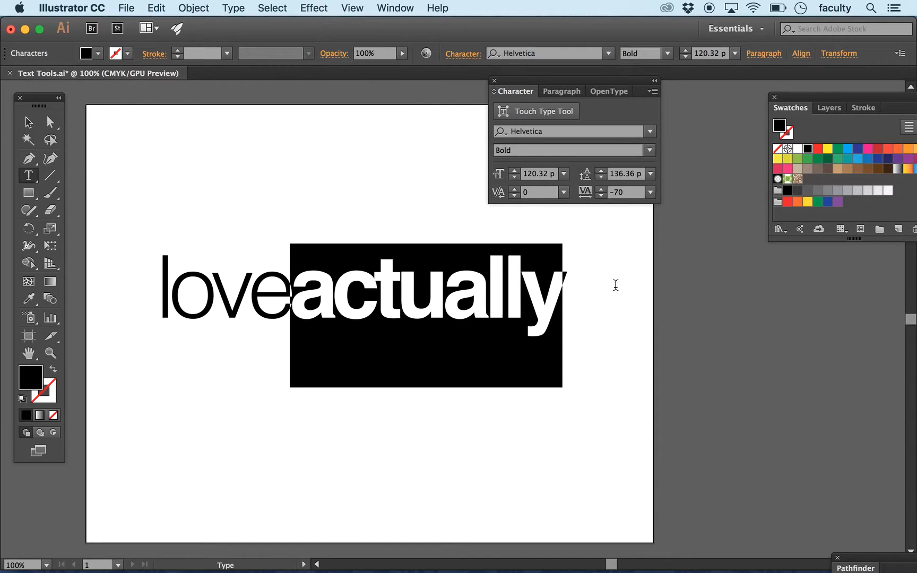
click(817, 148)
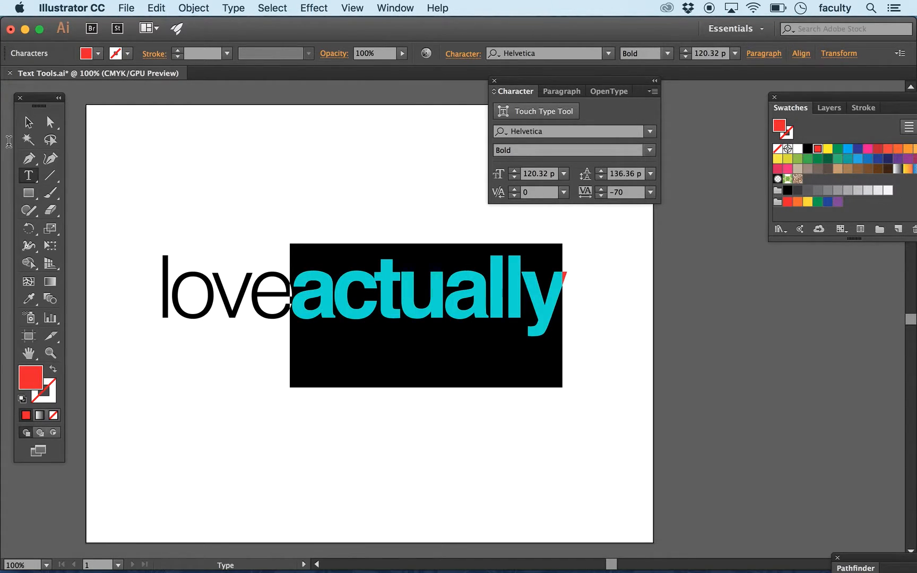
click(29, 122)
click(207, 173)
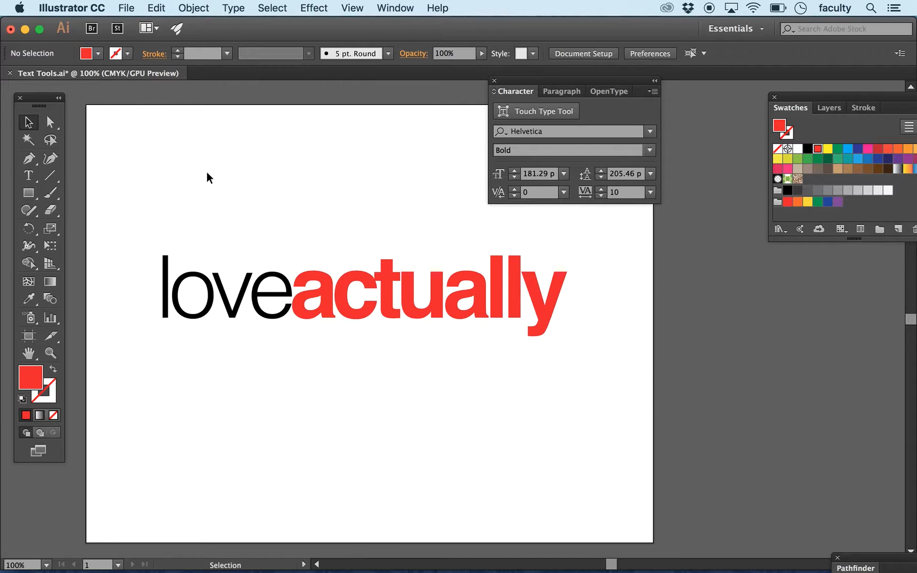
- Loosen the tracking of "loveactually" to -30 and deselect the text
click(273, 291)
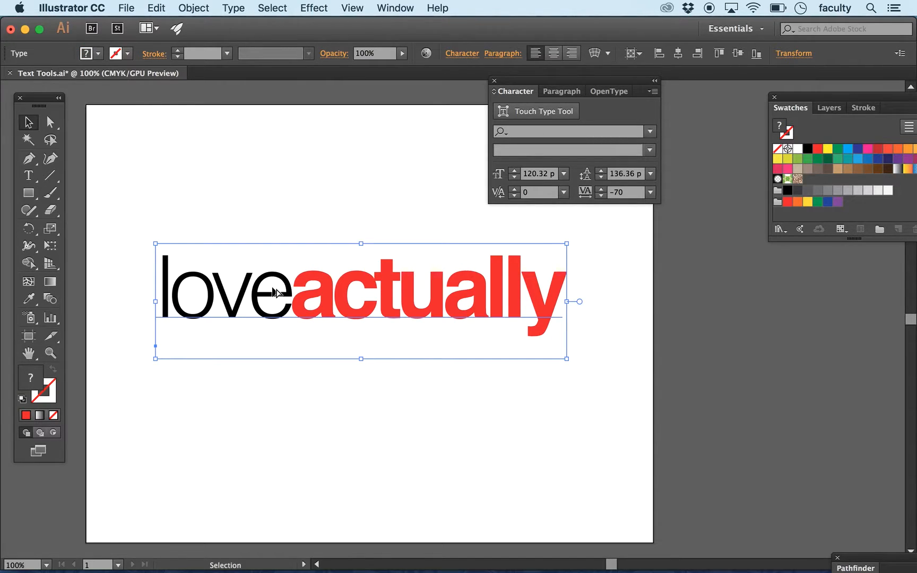
key(alt+Right)
key(alt+Right)
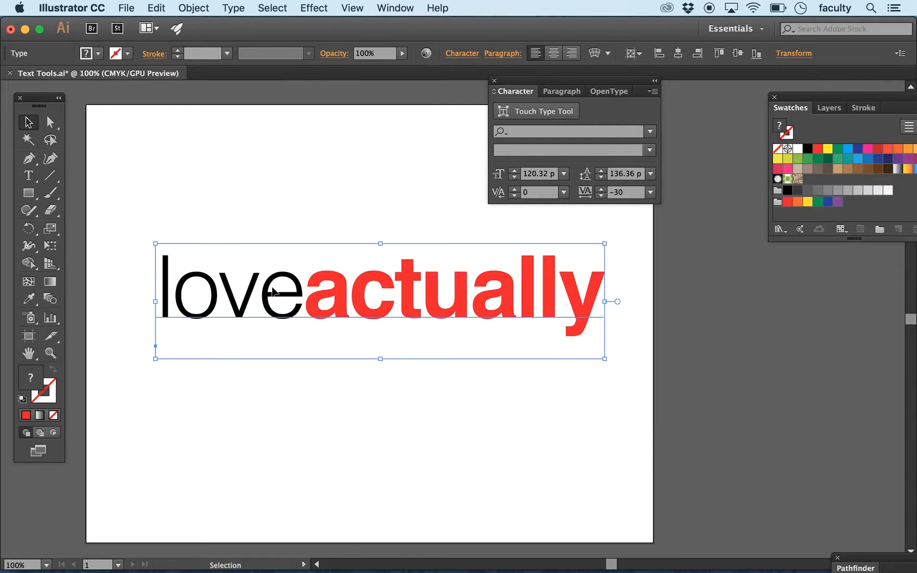
click(287, 230)
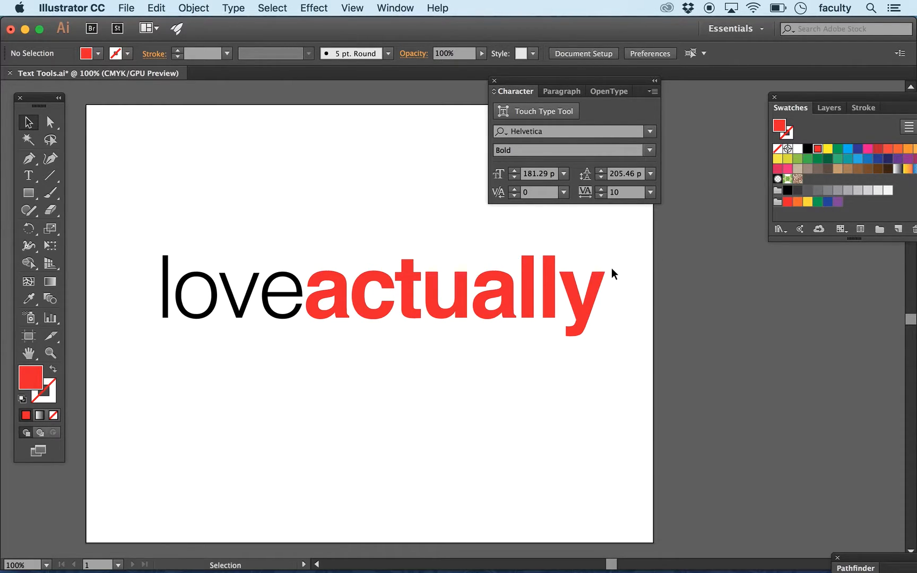
- Delete the "loveactually" text and create new point text reading "STAR WARS"
drag(268, 321, 227, 194)
key(Delete)
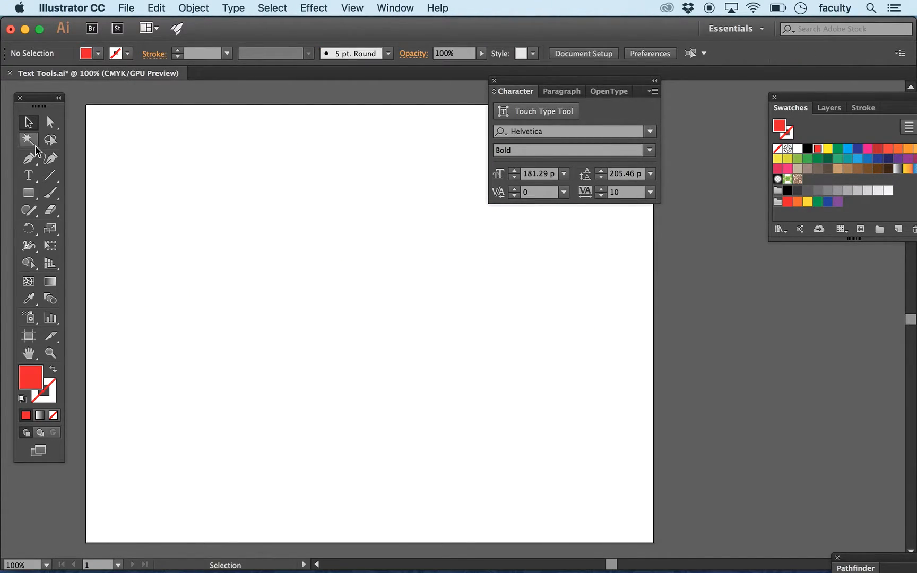
click(29, 176)
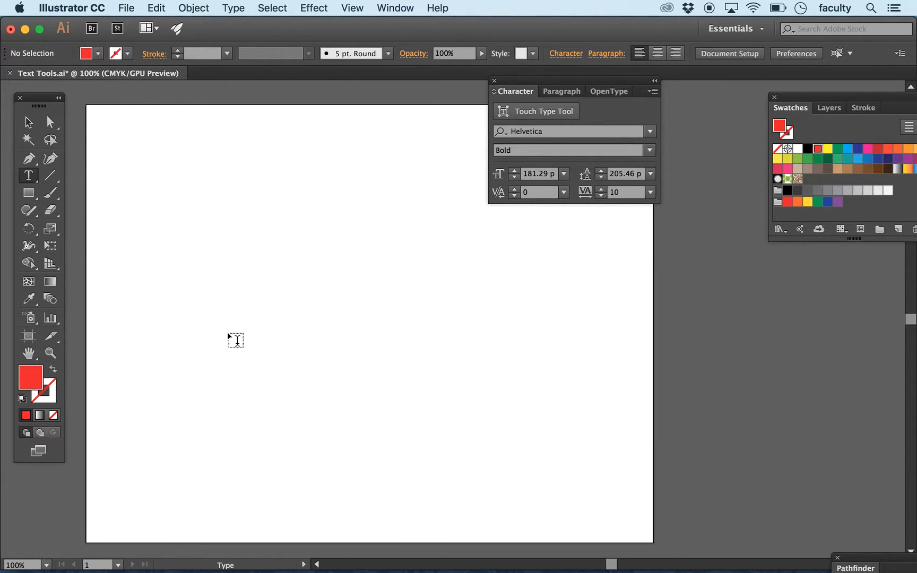
click(215, 321)
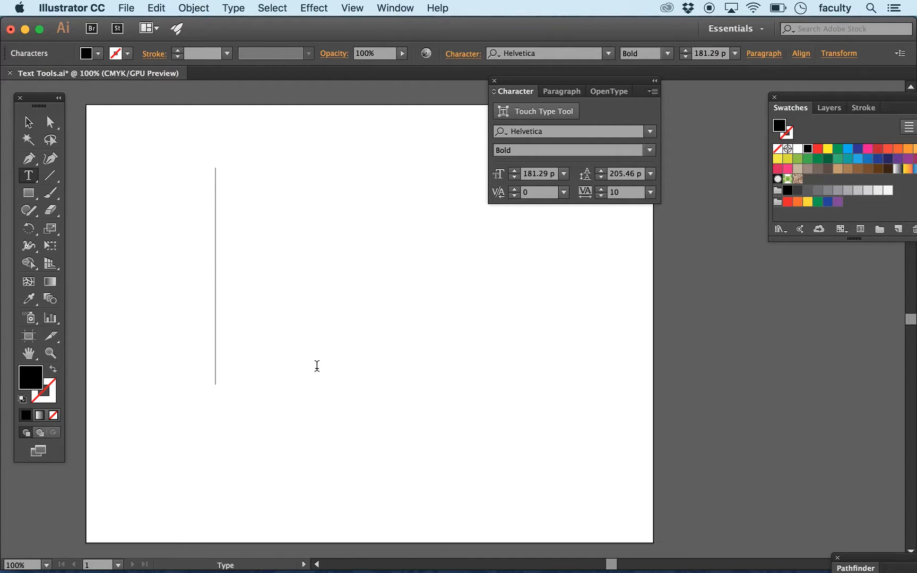
text(st)
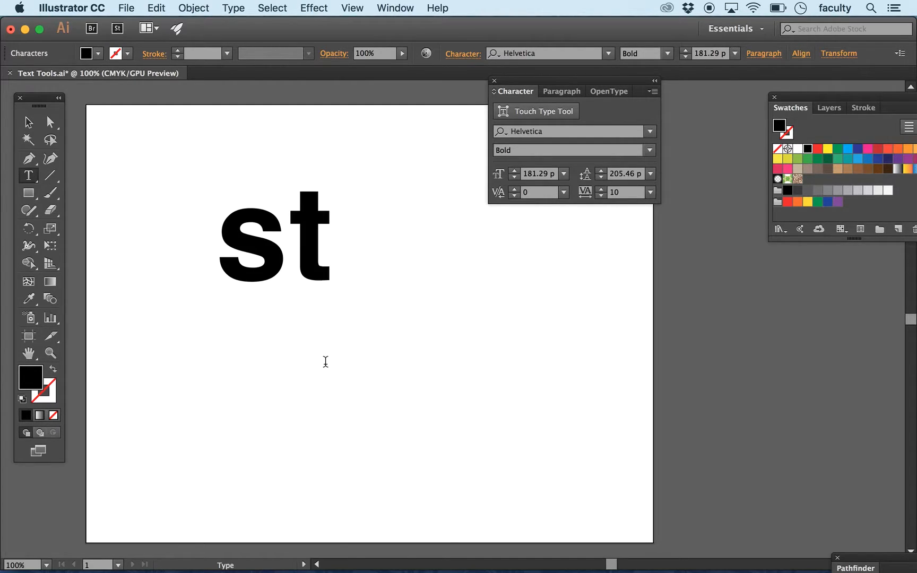
key(BackSpace)
key(BackSpace)
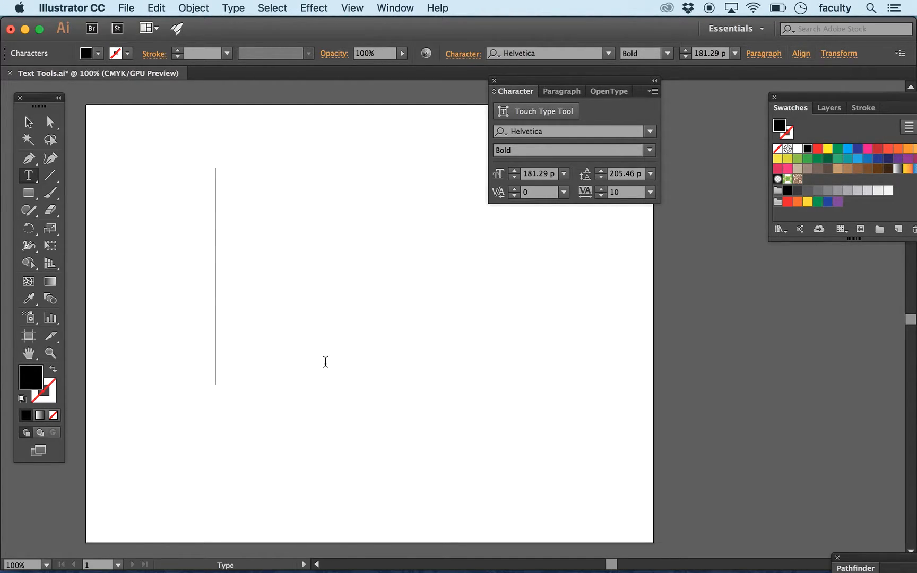
text(STAR)
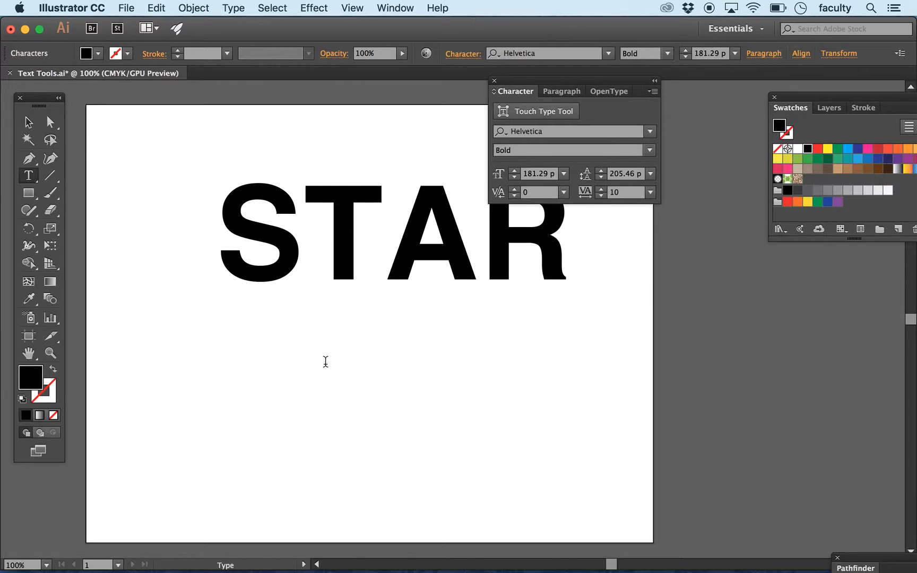
text( WARS)
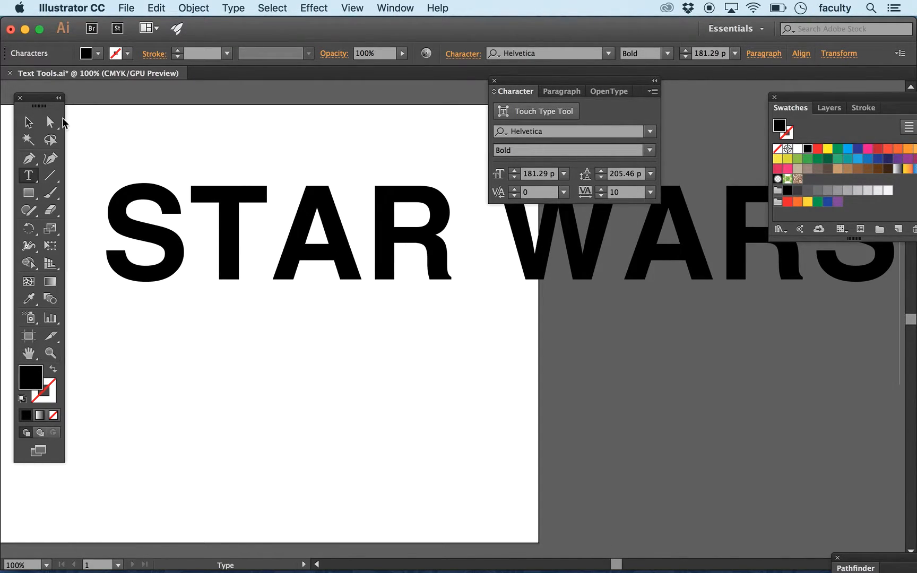
- Set the font size of the whole "STAR WARS" text to 100 pt
click(29, 125)
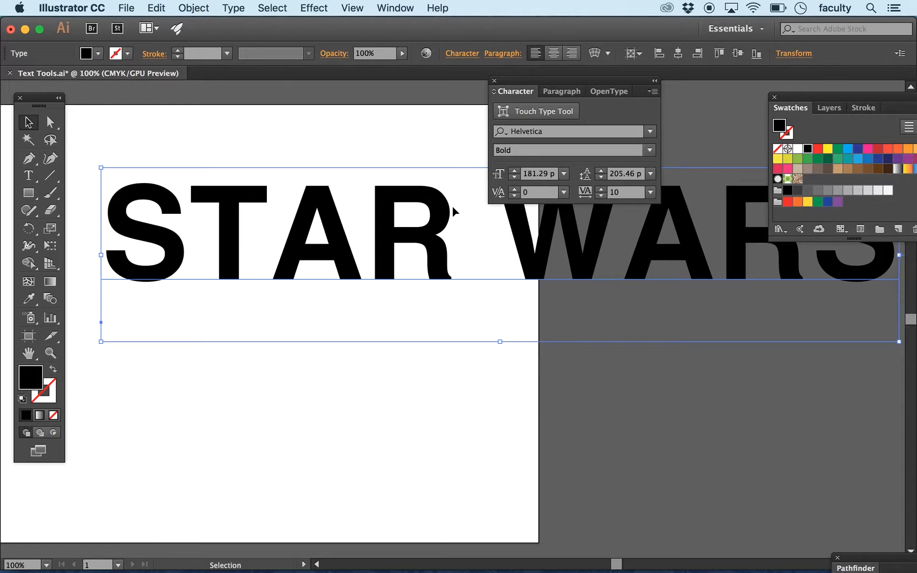
click(549, 175)
text(100)
key(Return)
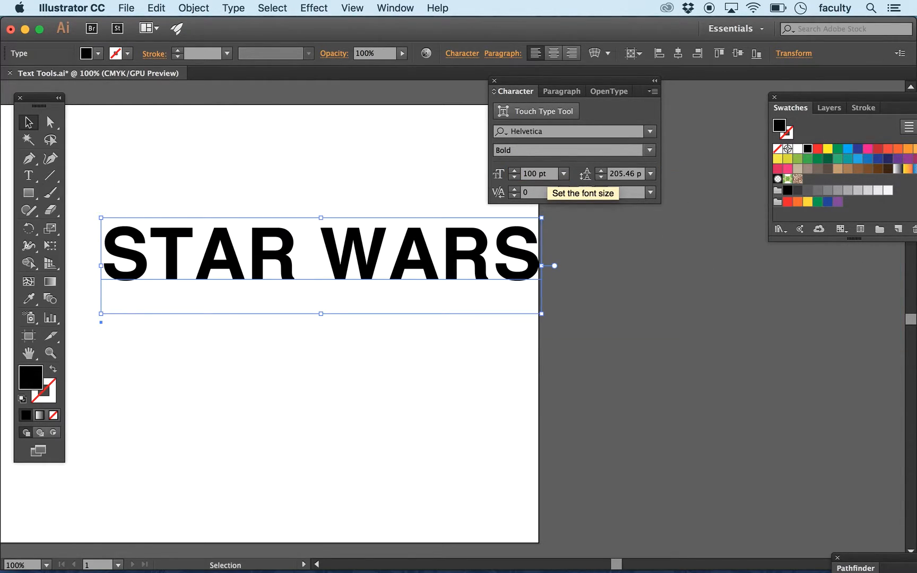
- Scale "STAR WARS" down proportionally to about 70.71 pt, place it inside the artboard and deselect it
drag(342, 326, 597, 333)
drag(622, 281, 538, 308)
drag(713, 350, 650, 335)
click(610, 271)
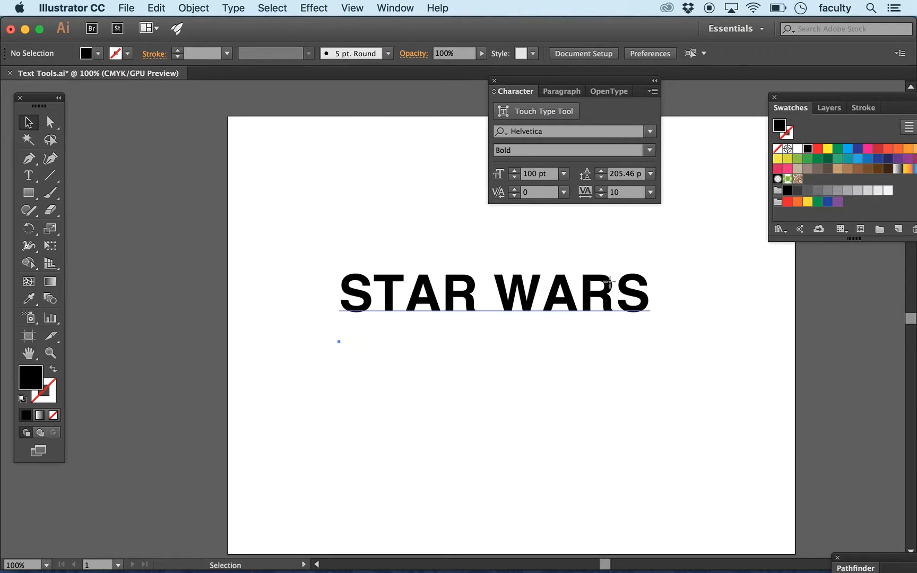
- Add a second line reading "the force awakens" below "STAR WARS" in the same text object
triple_click(610, 282)
click(621, 271)
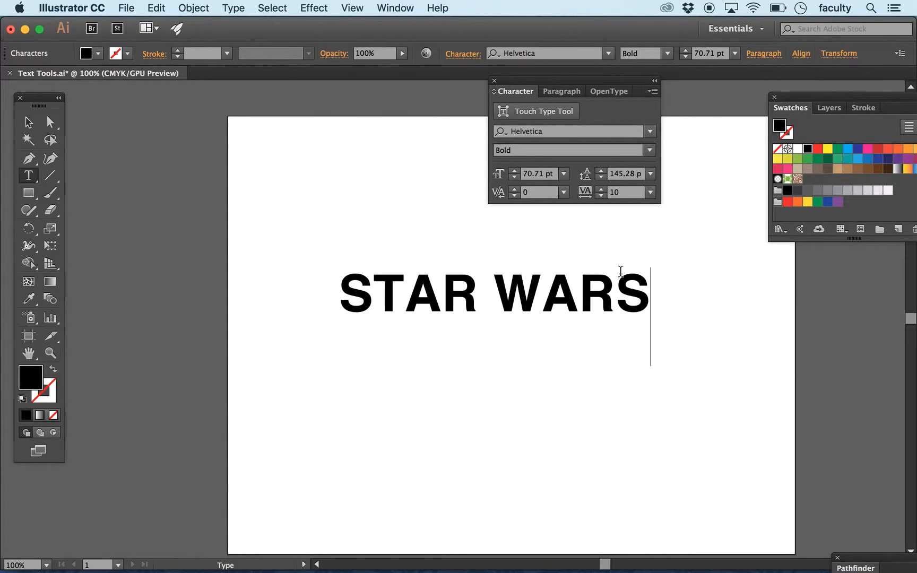
key(Return)
text(the )
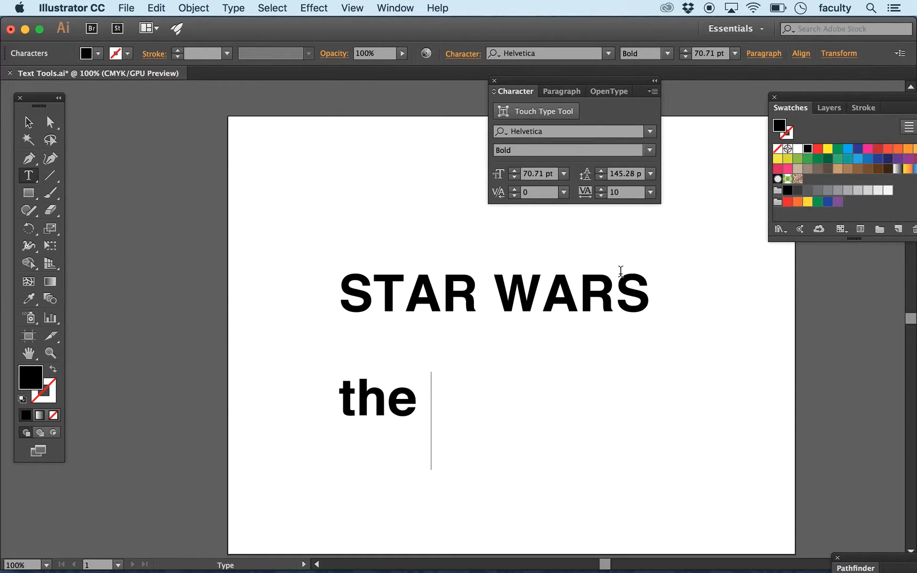
text(force awakens)
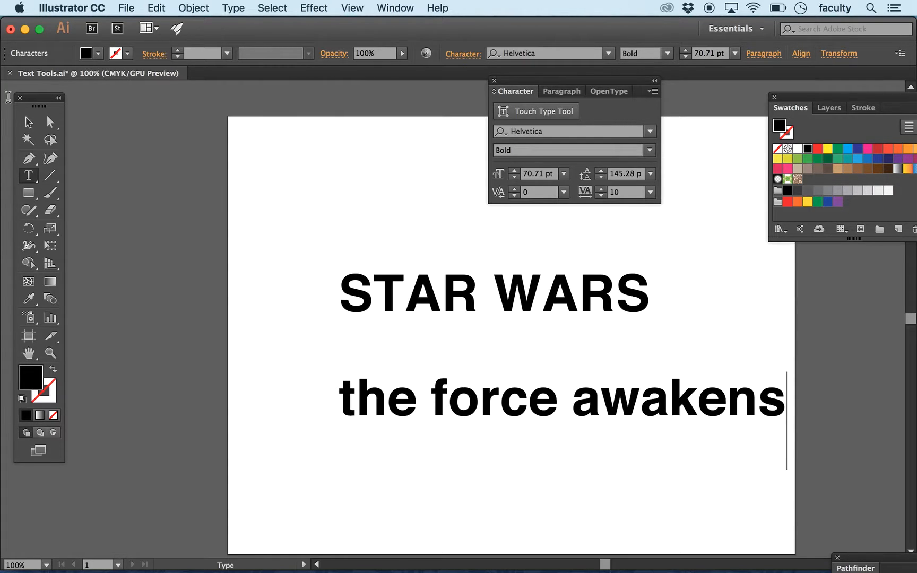
- Move the two-line text to fit inside the artboard and set its leading to Auto
click(28, 122)
click(554, 285)
drag(539, 308, 501, 325)
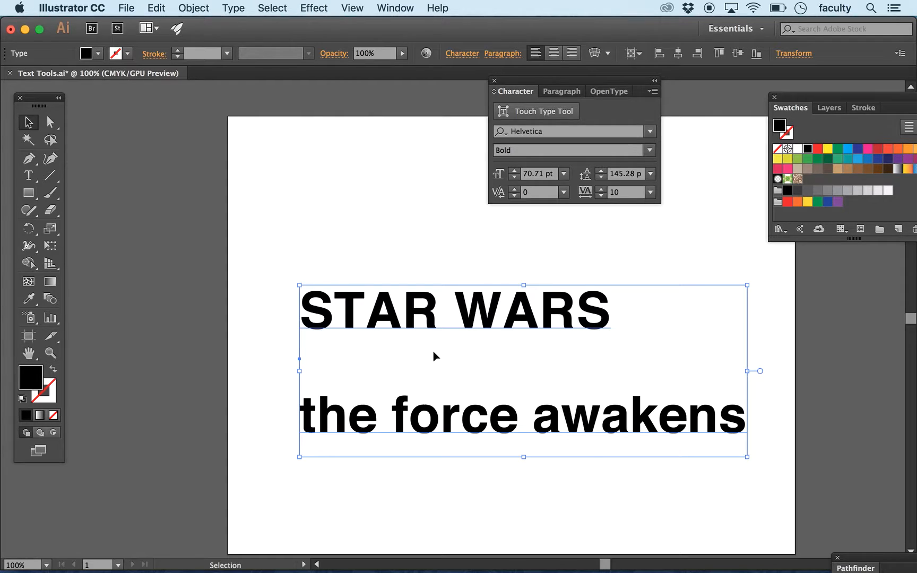
click(650, 174)
click(667, 210)
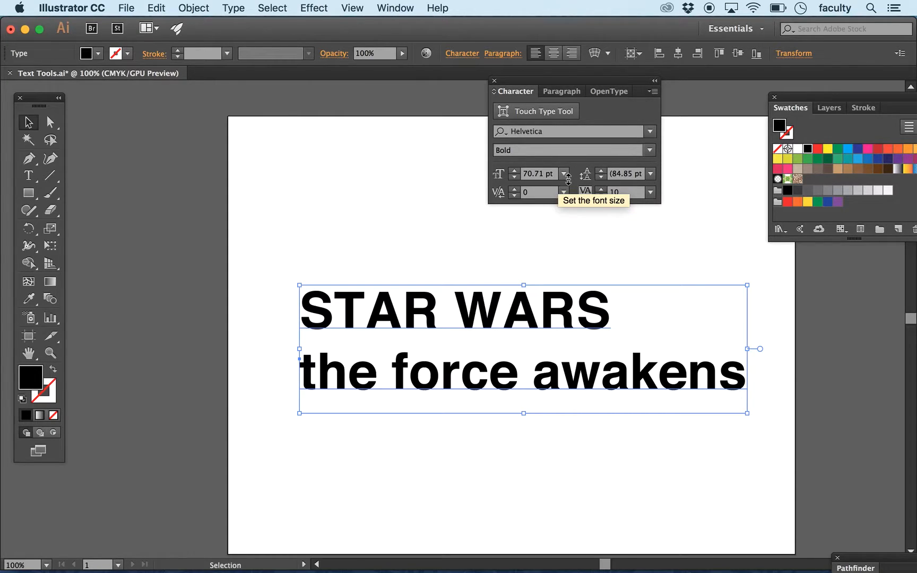
- Try left and center paragraph alignment on the two lines, keep them centered, and position the text mid-artboard
click(557, 92)
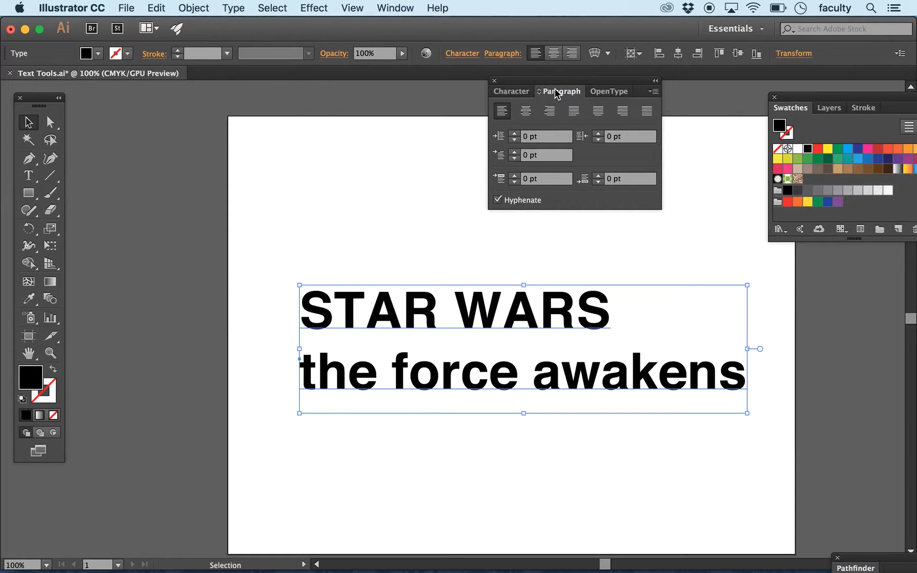
click(525, 111)
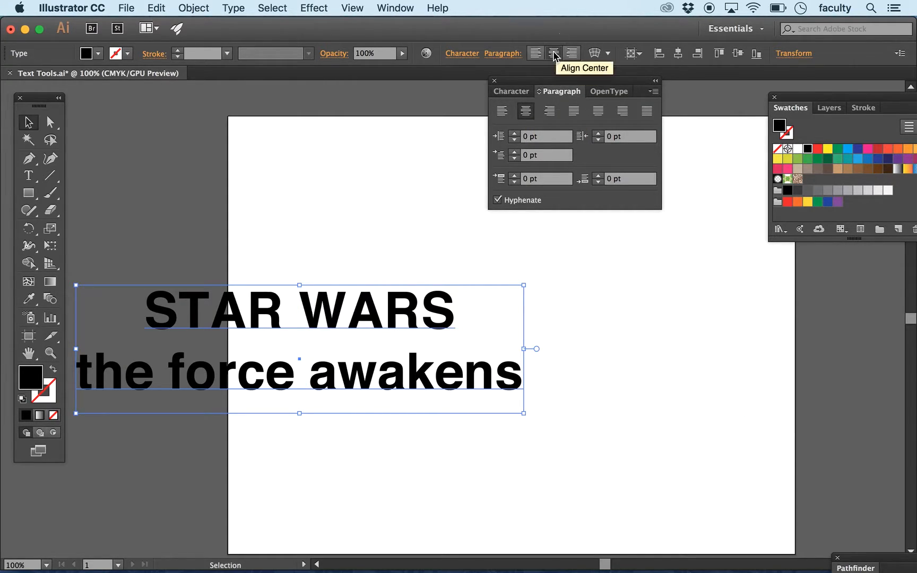
drag(386, 294, 620, 289)
click(502, 110)
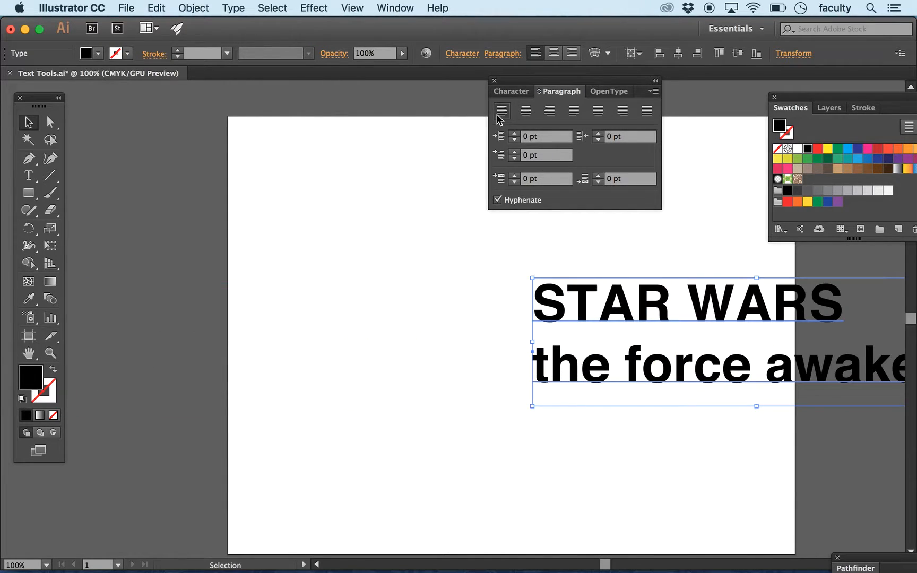
click(525, 110)
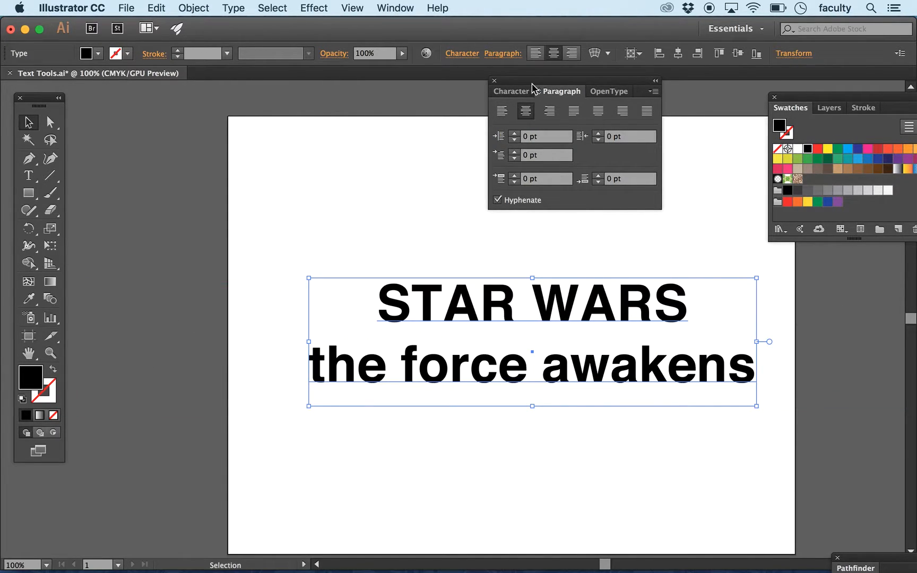
click(511, 92)
drag(553, 327, 511, 320)
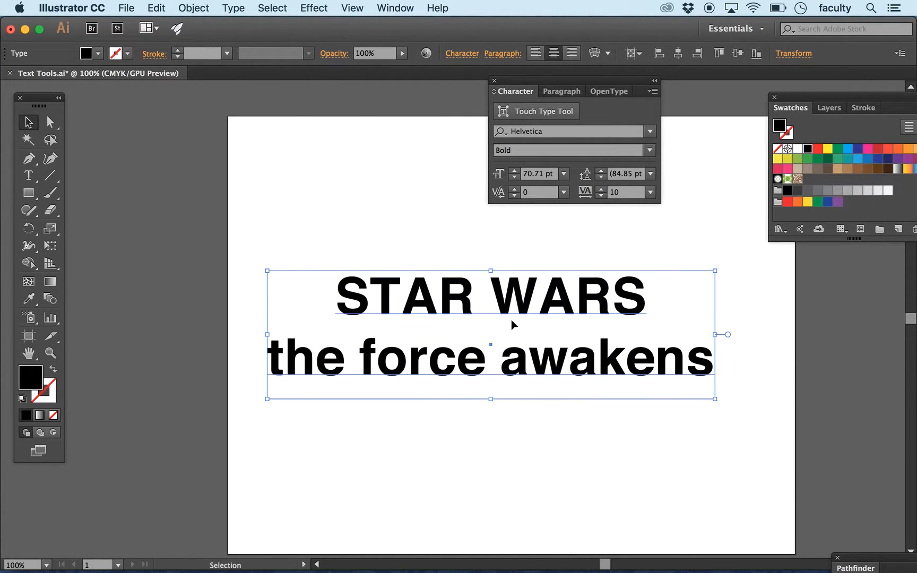
- Reduce the font size of only the "the force awakens" line to 55 pt
click(28, 175)
drag(337, 295, 661, 259)
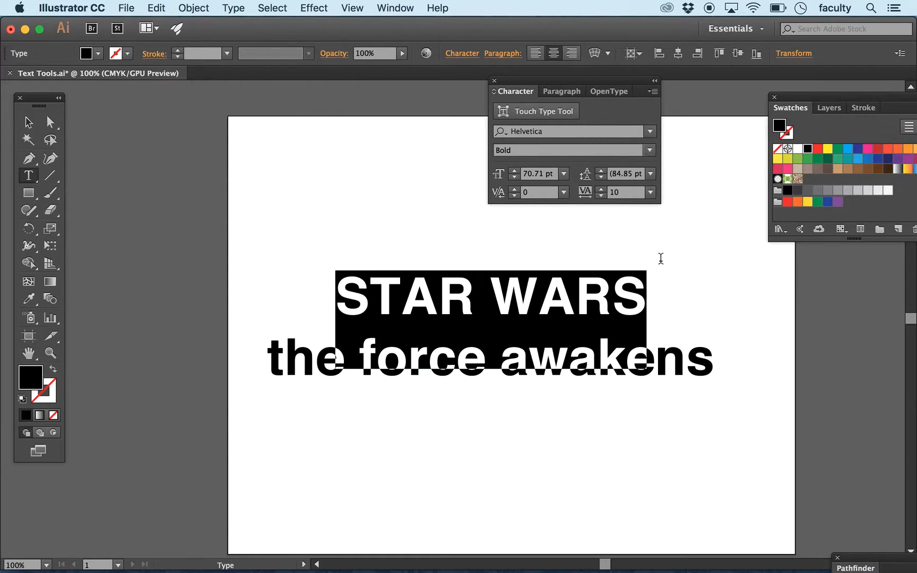
drag(679, 297, 593, 352)
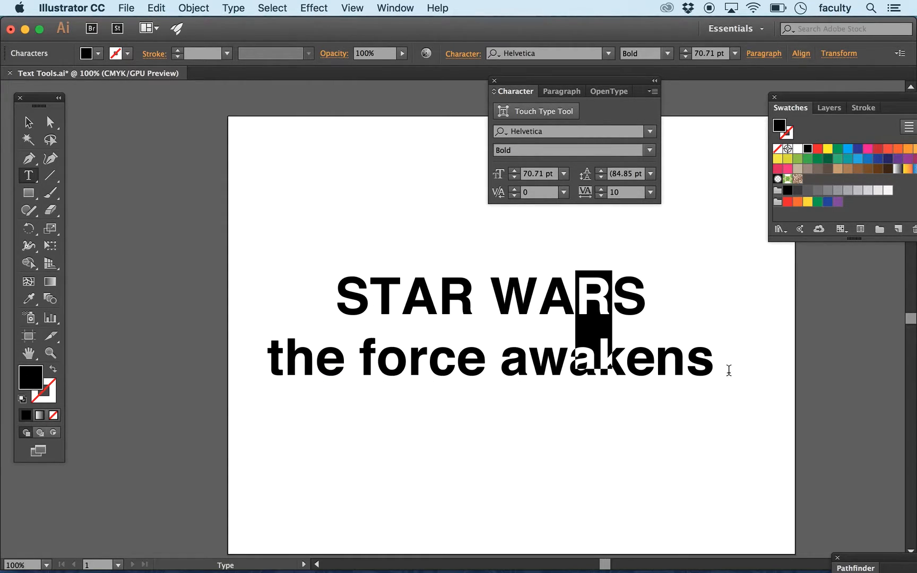
click(709, 370)
drag(709, 370, 273, 399)
click(512, 178)
click(512, 178)
click(512, 178)
click(512, 177)
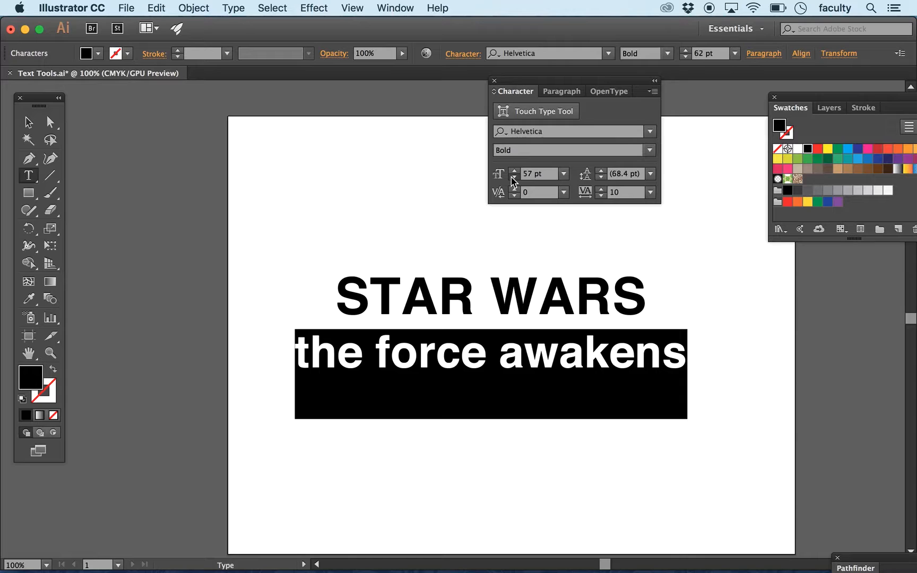
click(512, 178)
click(513, 178)
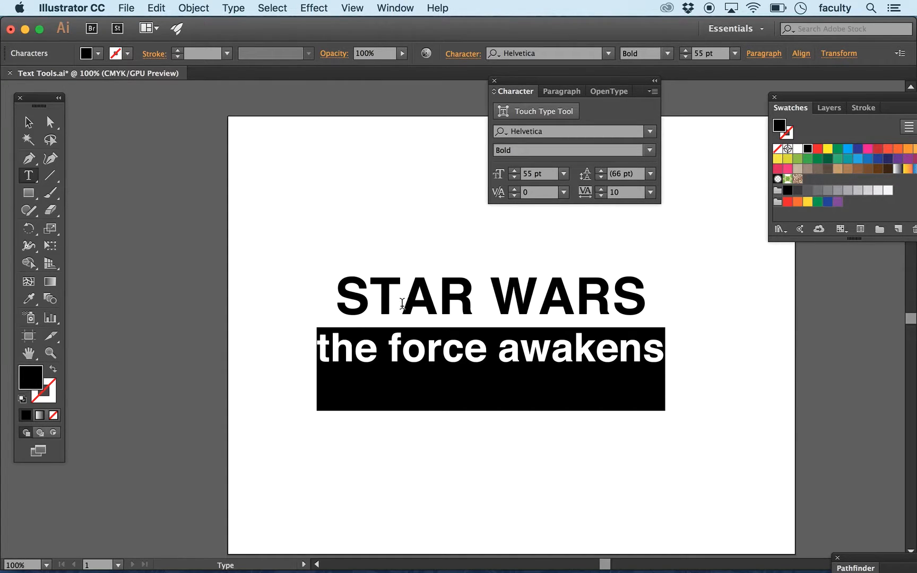
- Enlarge only the "STAR WARS" line to 130 pt and reselect the whole text object
drag(342, 296, 660, 270)
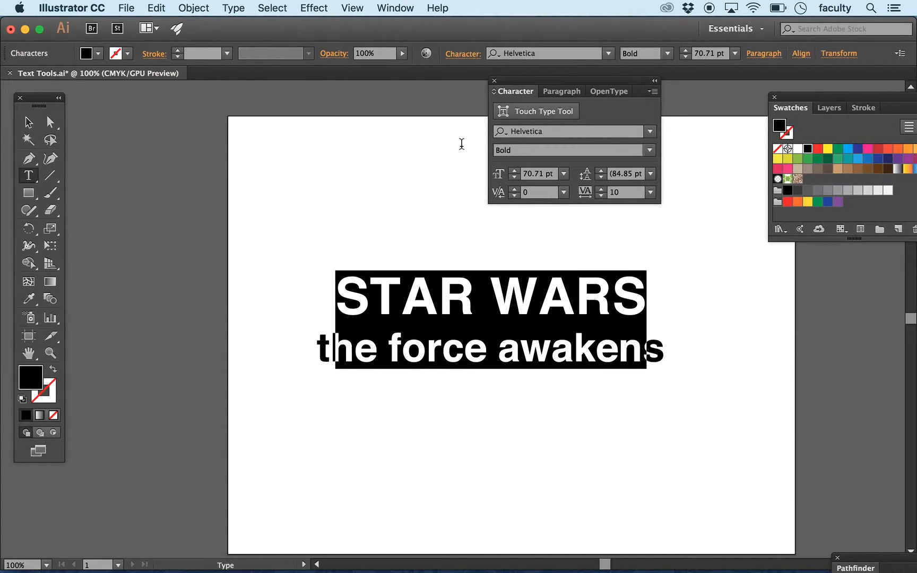
click(513, 172)
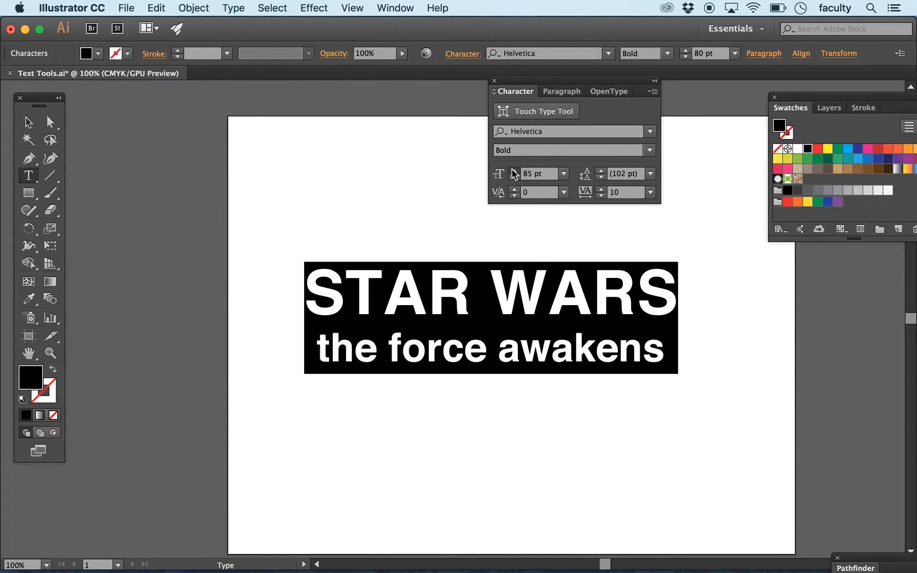
drag(512, 171, 513, 172)
click(28, 122)
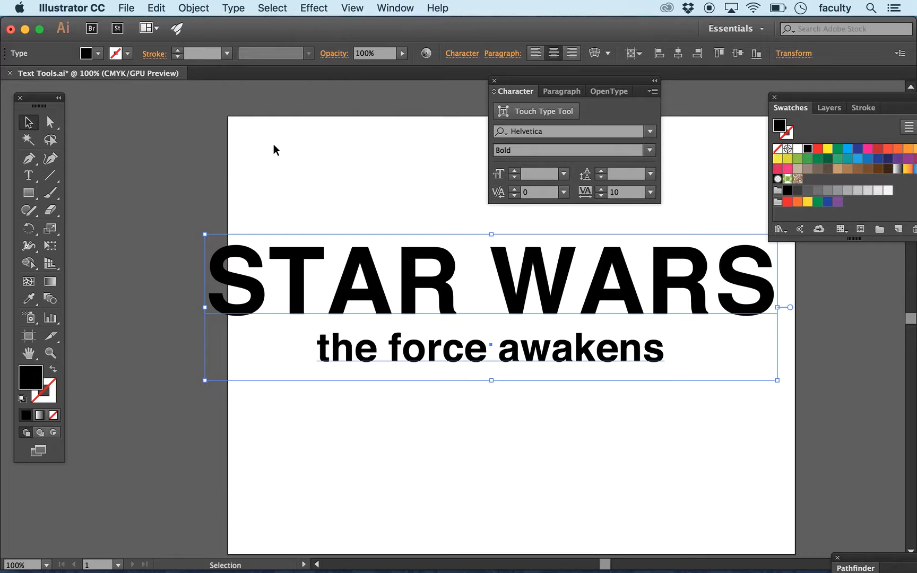
- Scale the two-line title down proportionally and move it to fit within the artboard, leaving it deselected
click(272, 144)
drag(282, 250, 301, 260)
drag(225, 244, 247, 250)
click(543, 393)
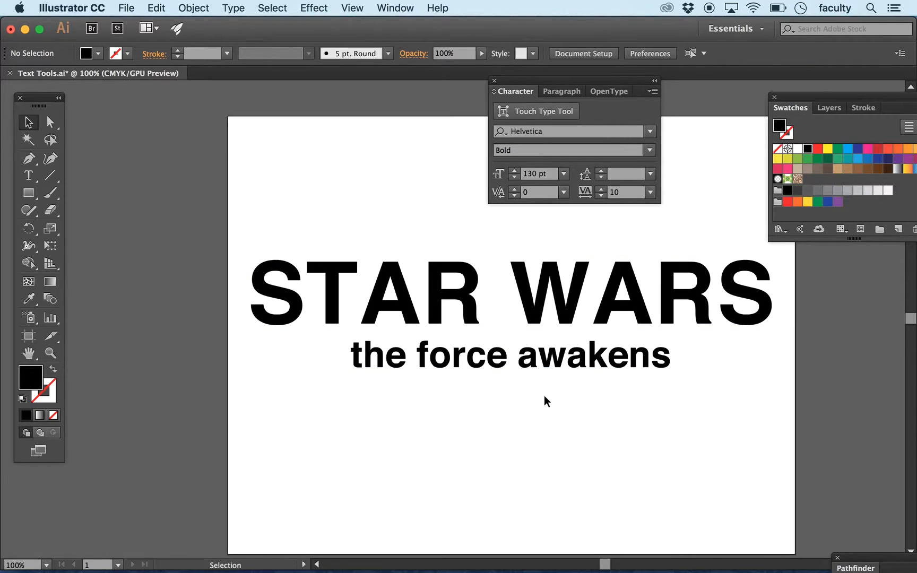
- Adjust the leading between the two title lines tighter and looser, settling on 42.83 pt for the second line
click(557, 355)
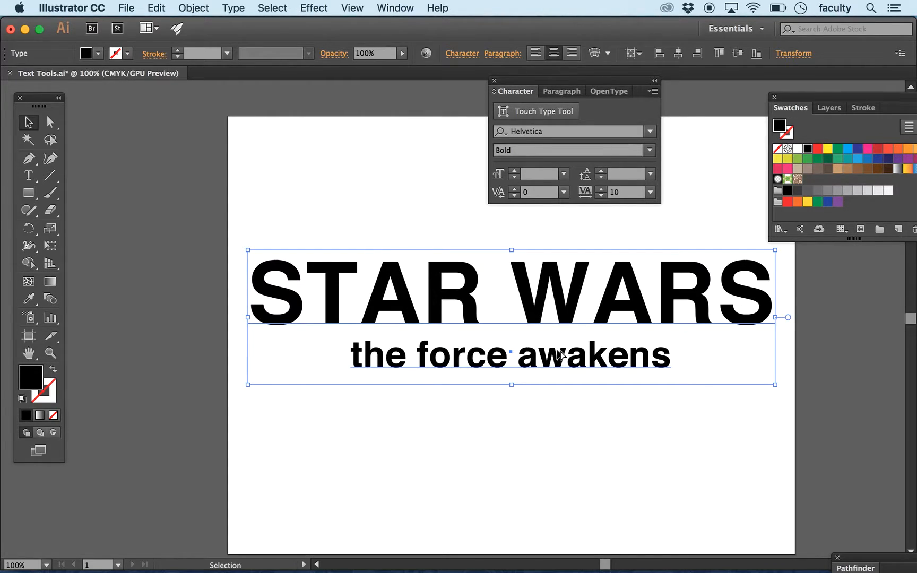
key(alt+Up)
key(alt+Up)
key(alt+Up)
key(alt+Up)
key(alt+Up)
key(alt+Up)
key(alt+Up)
key(alt+Up)
key(alt+Up)
key(alt+Up)
key(alt+Up)
key(alt+Up)
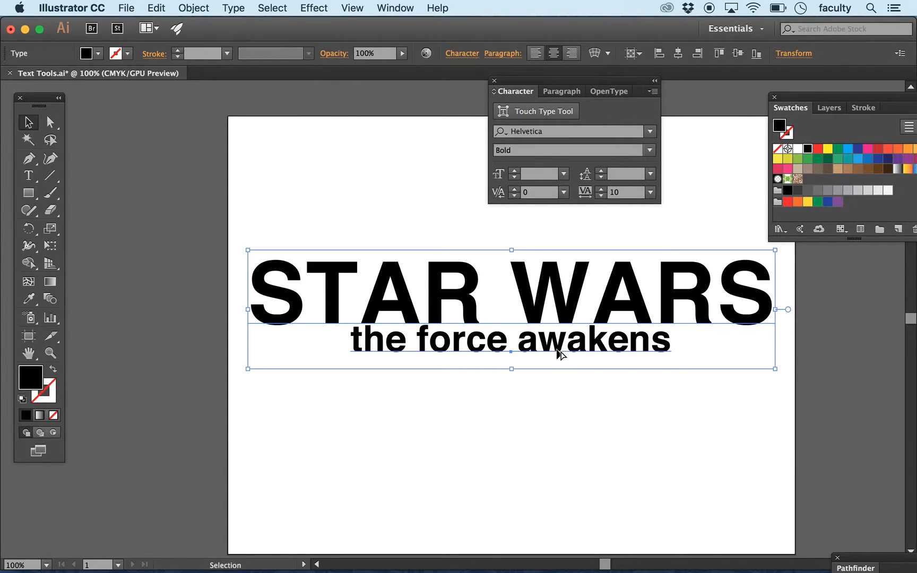
key(alt+Down)
key(alt+Down)
key(alt+Down)
key(alt+Down)
key(alt+Down)
key(alt+Down)
key(alt+Down)
key(alt+Down)
key(alt+Down)
key(alt+Down)
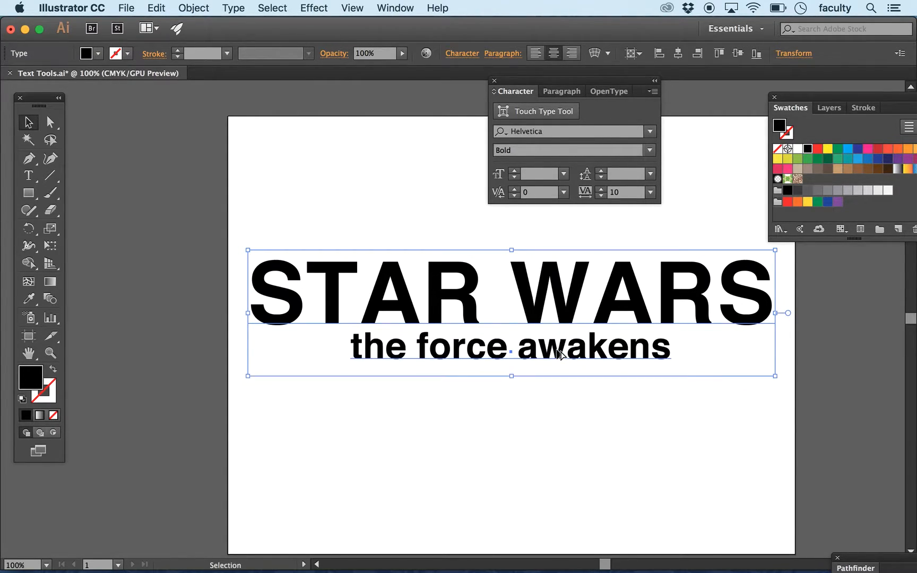
key(alt+Up)
key(alt+Up)
key(alt+Up)
key(alt+Up)
key(alt+Up)
key(alt+Up)
key(alt+Up)
key(alt+Up)
key(alt+Up)
key(alt+Up)
key(alt+Up)
key(alt+Up)
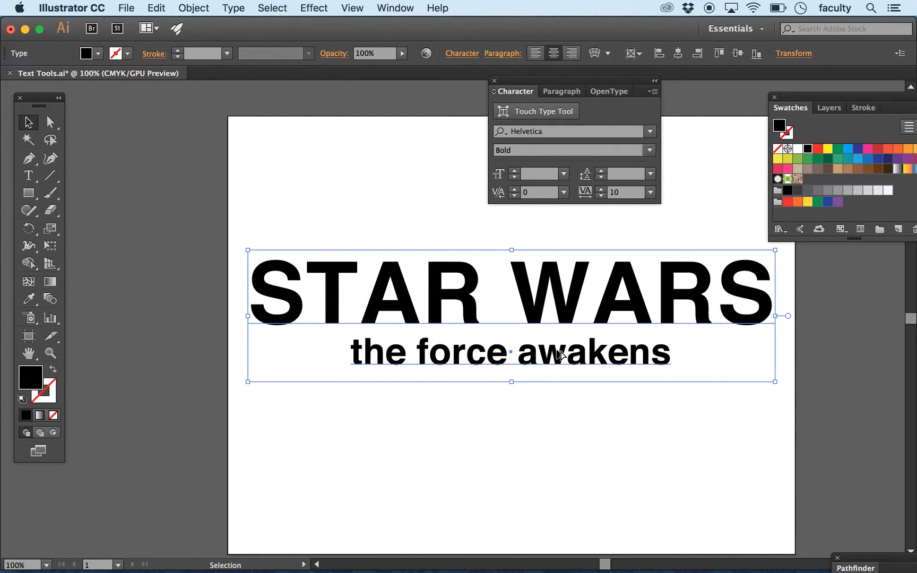
key(alt+Up)
click(506, 380)
- Select only the "the force awakens" line and widen its tracking to 310
double_click(448, 354)
double_click(415, 352)
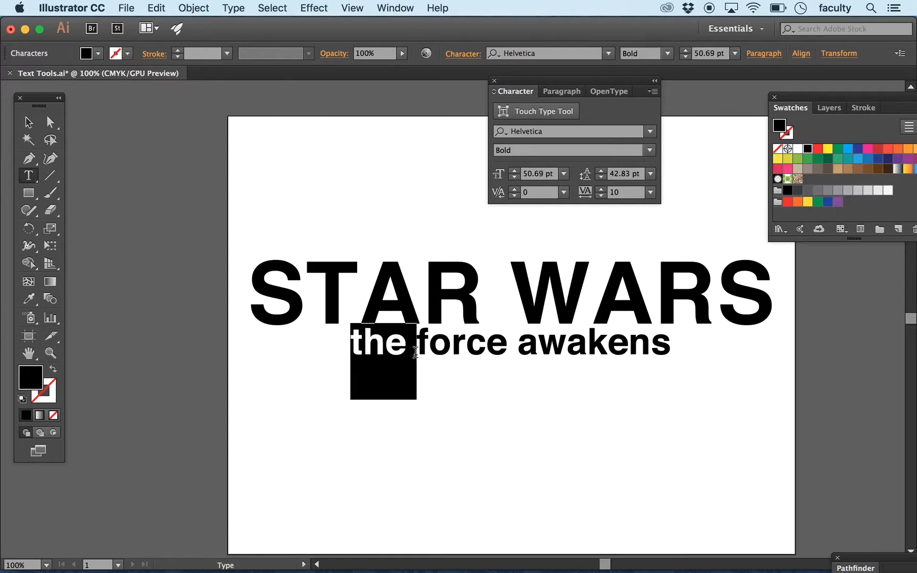
drag(355, 346, 541, 363)
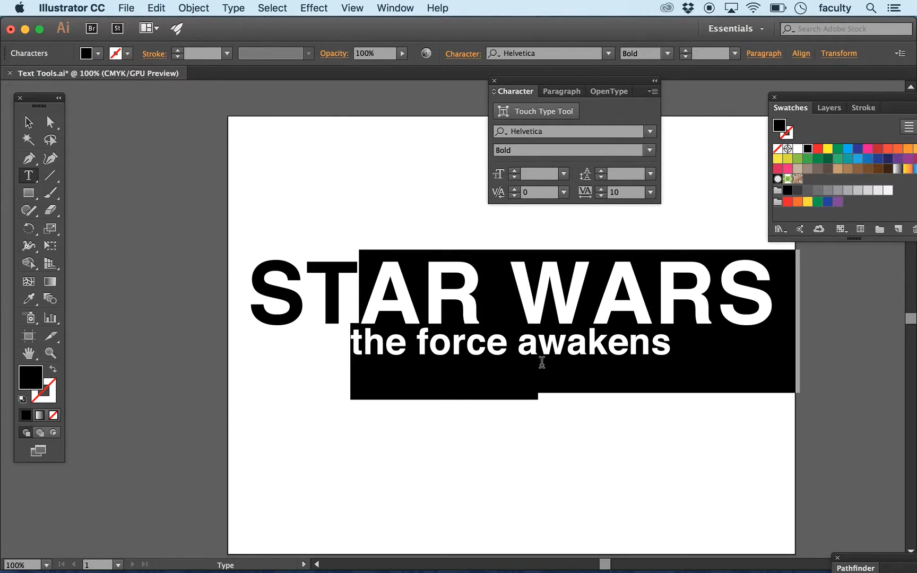
click(647, 342)
drag(568, 363, 350, 376)
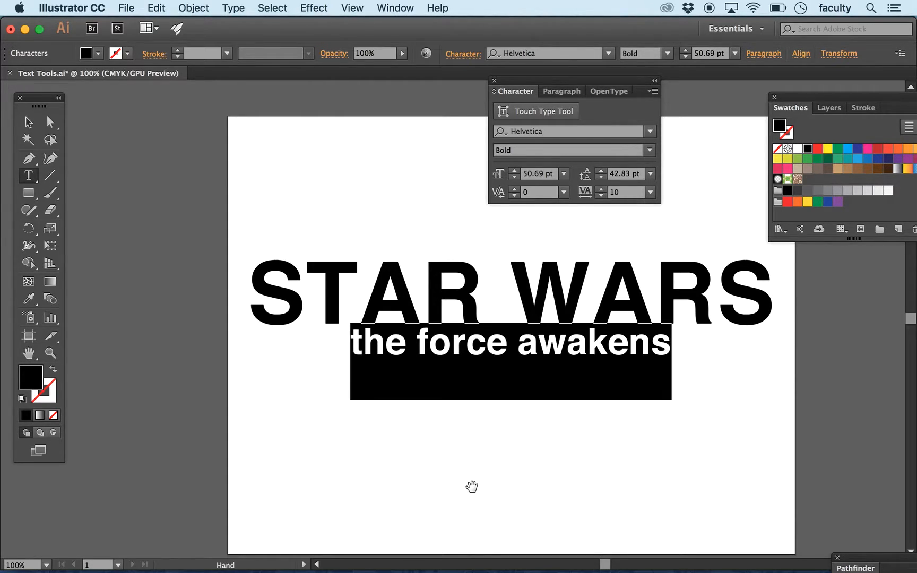
key(alt+Right)
key(alt+Right)
key(alt+Right)
key(alt+Right)
key(alt+Right)
key(alt+Right)
key(alt+Right)
key(alt+Right)
key(alt+Right)
key(alt+Right)
key(alt+Right)
key(alt+Right)
key(alt+Right)
key(alt+Right)
key(alt+Right)
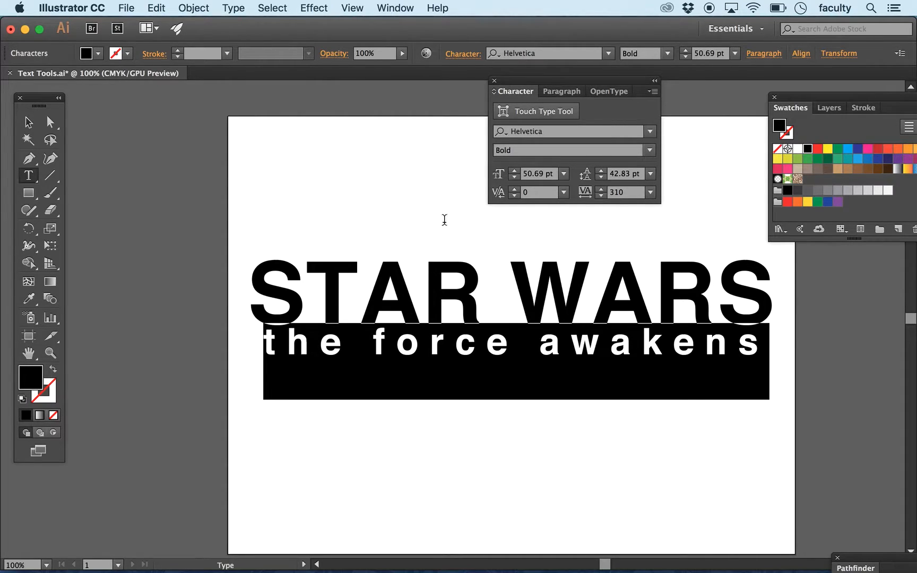
- Try the Light style on the "the force awakens" line with tracking at 330, then return it to Bold
click(650, 151)
click(629, 166)
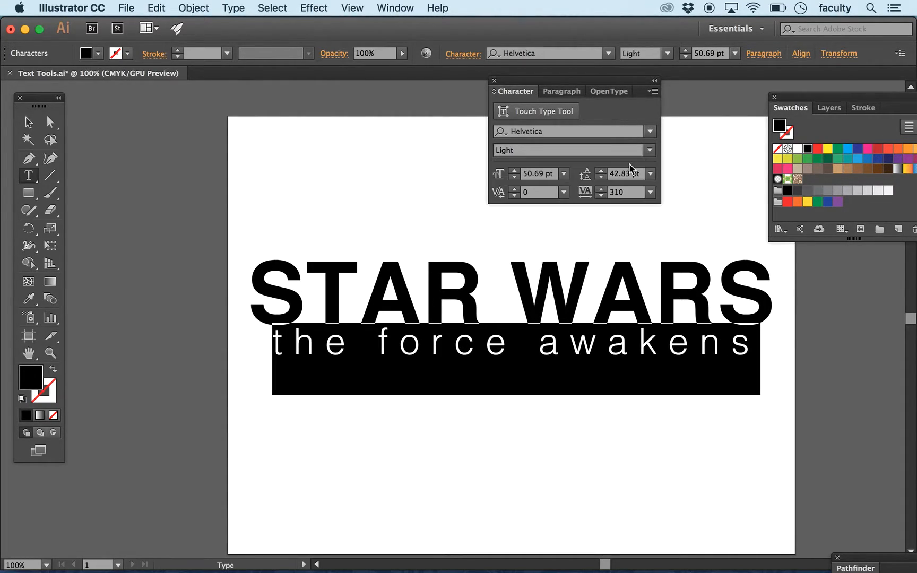
key(alt+Right)
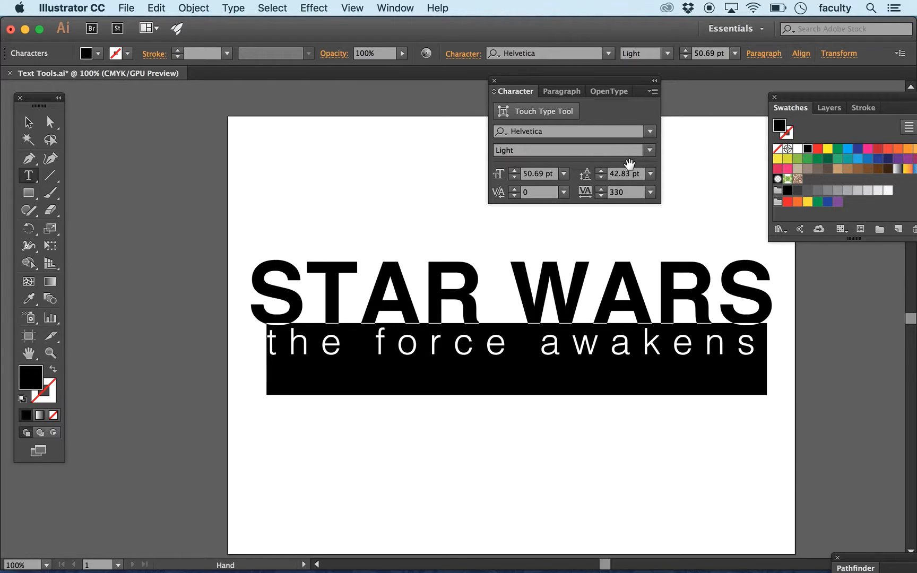
click(645, 150)
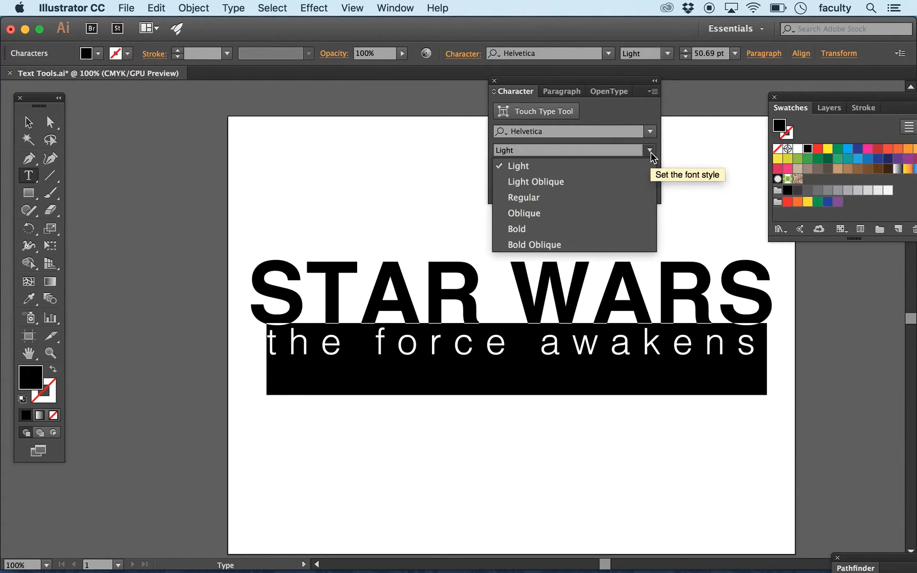
click(615, 227)
- Change only the "STAR WARS" line to the Helvetica Light style
drag(275, 303, 791, 263)
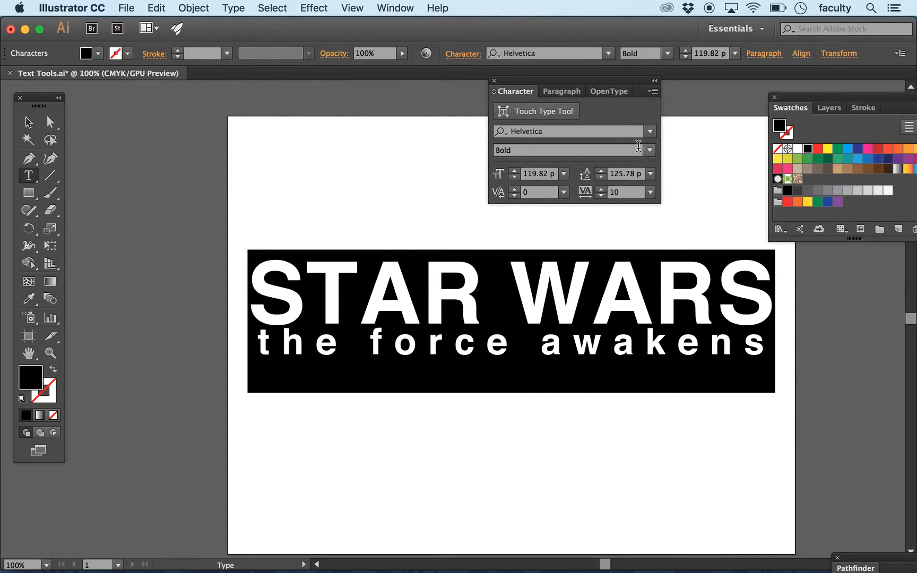
click(648, 153)
click(628, 166)
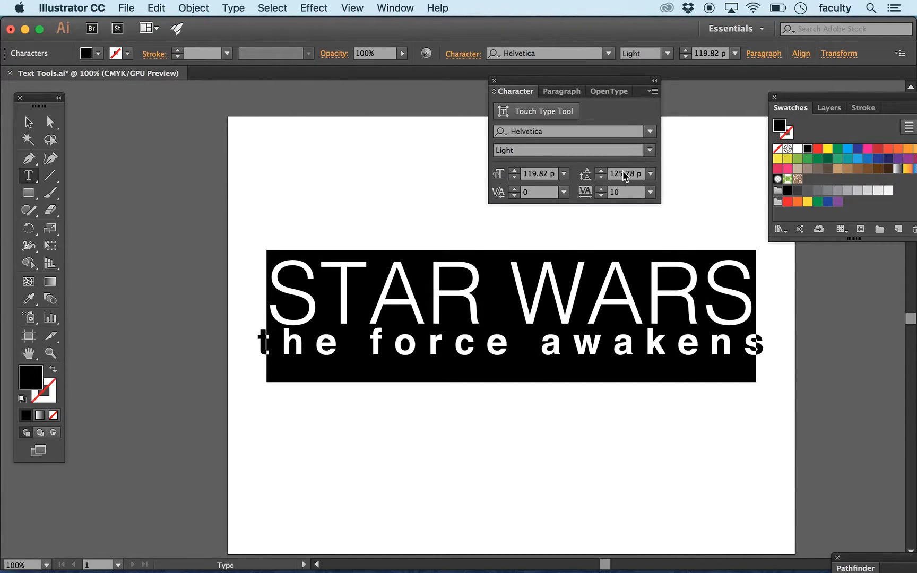
click(28, 122)
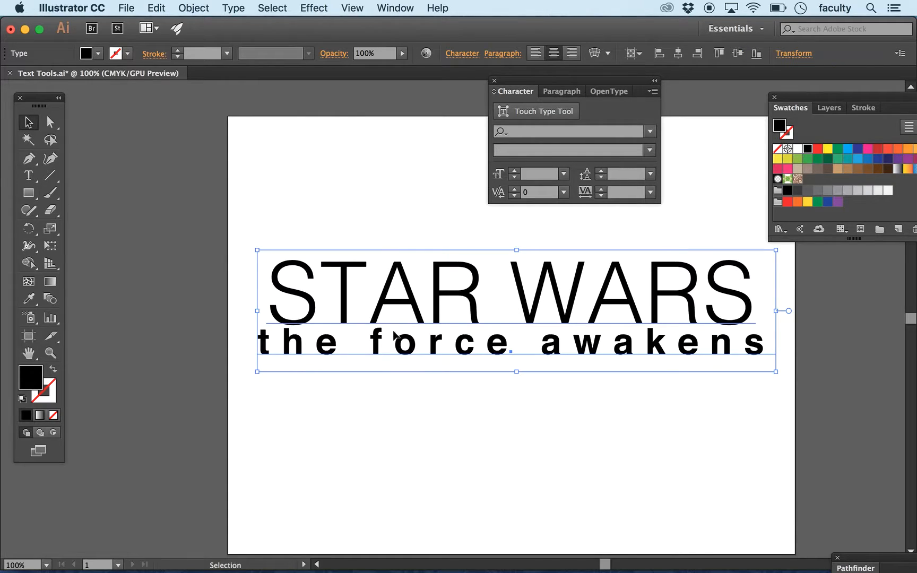
- Reduce the tracking of the "the force awakens" line to 270 and deselect the title
double_click(389, 358)
triple_click(390, 358)
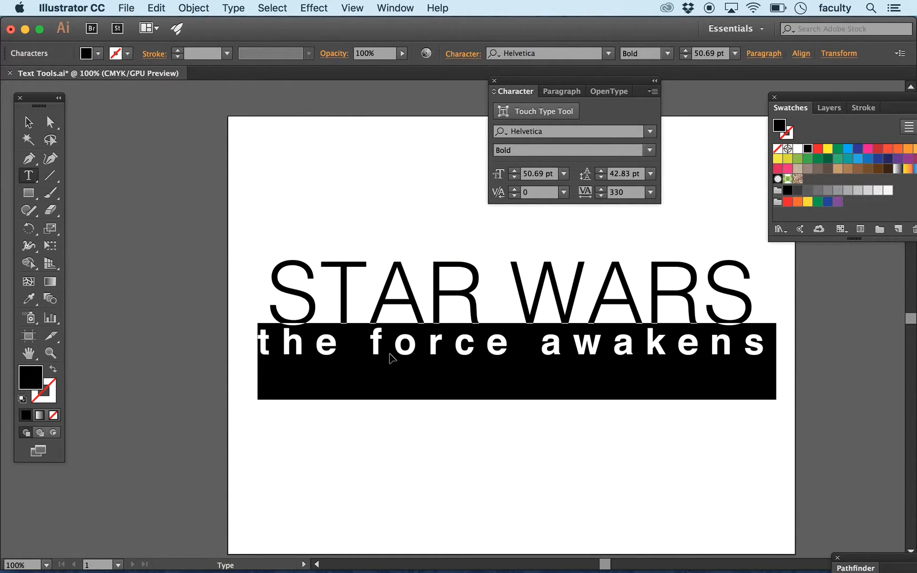
key(space)
key(alt+Left)
key(alt+Left)
key(alt+Left)
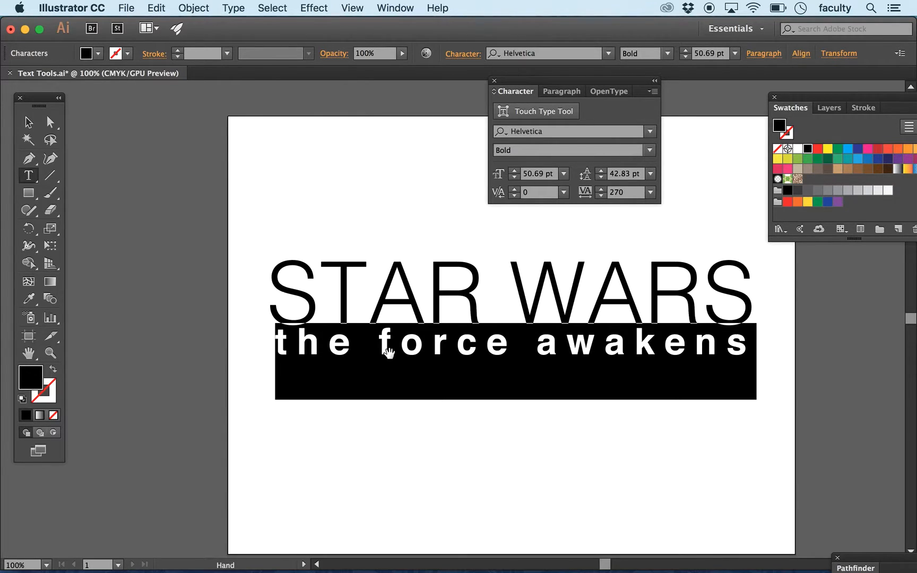
click(29, 122)
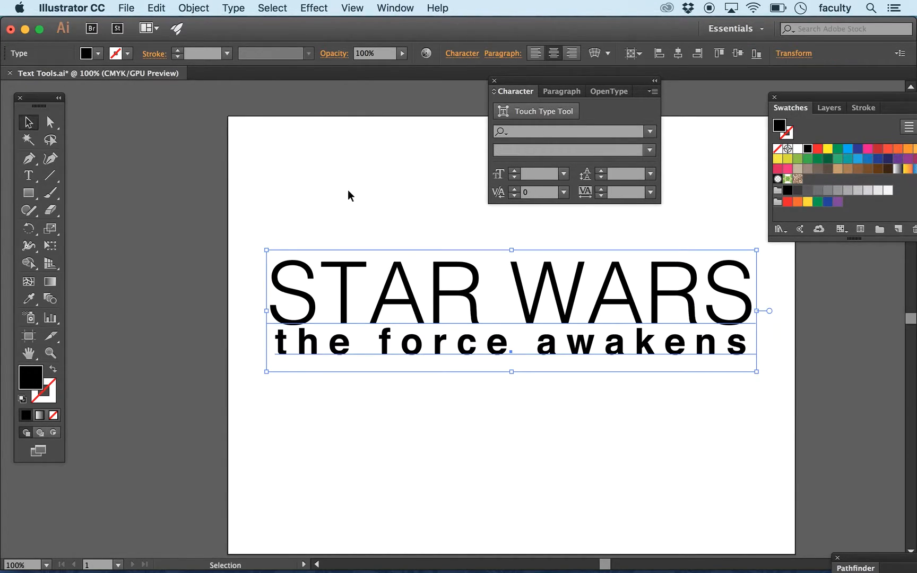
click(362, 198)
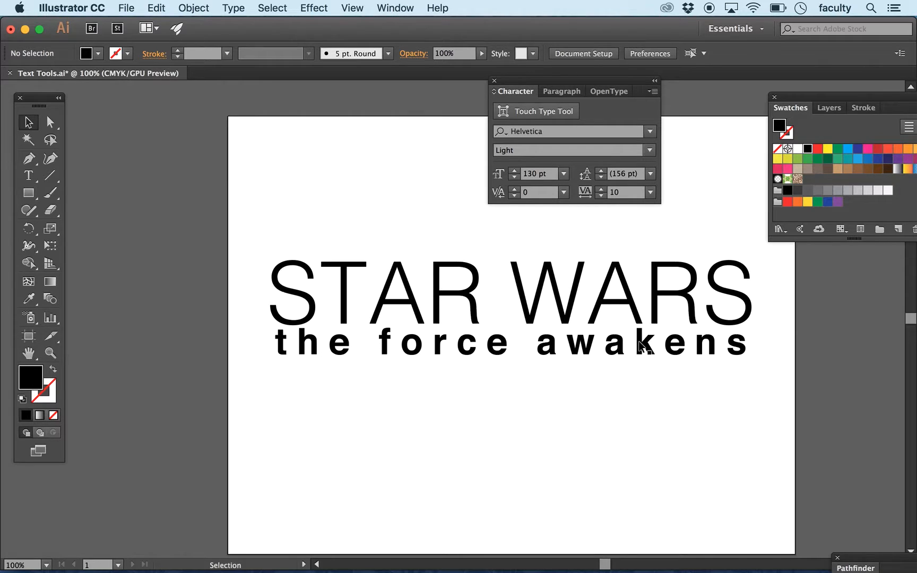
- Fill only the "STAR WARS" line with light blue and move the whole title lower on the artboard
click(573, 307)
key(t)
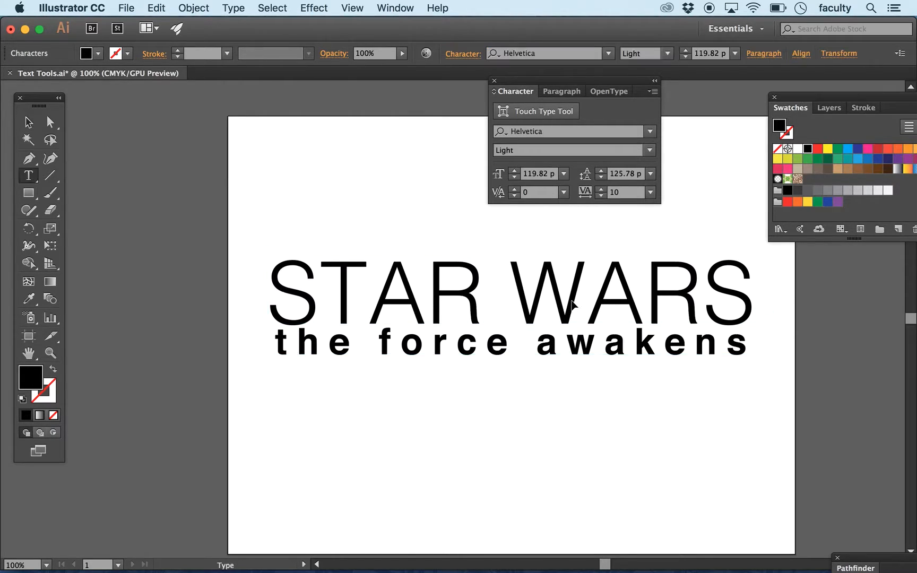
click(29, 176)
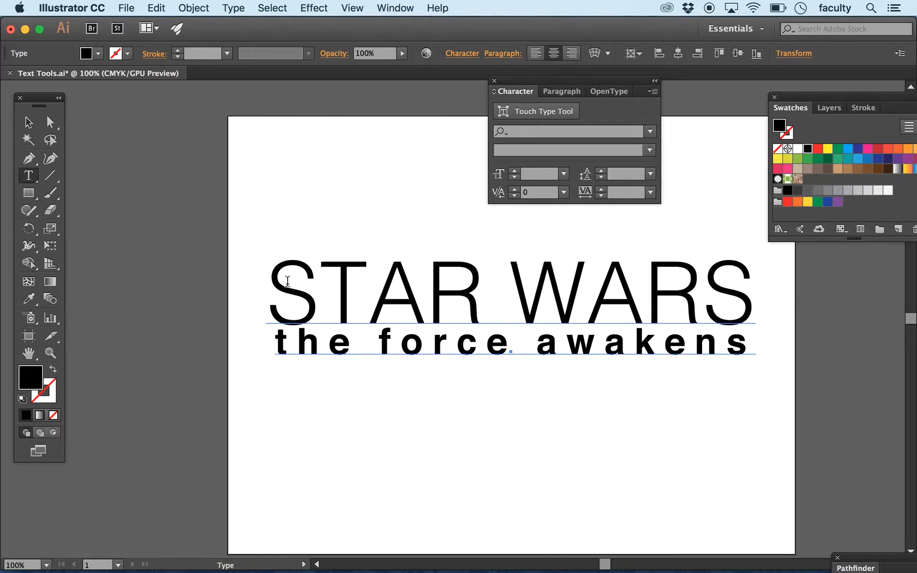
drag(272, 290, 804, 239)
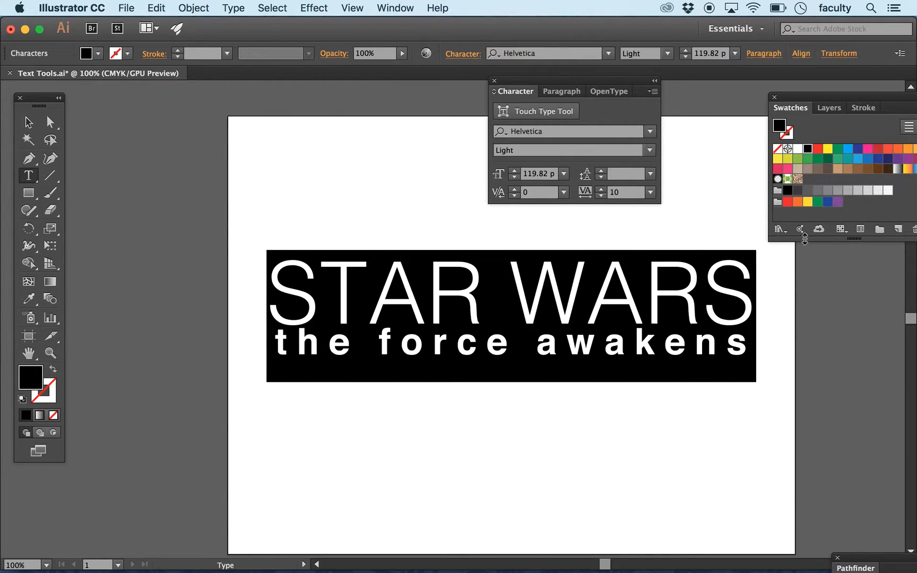
click(848, 149)
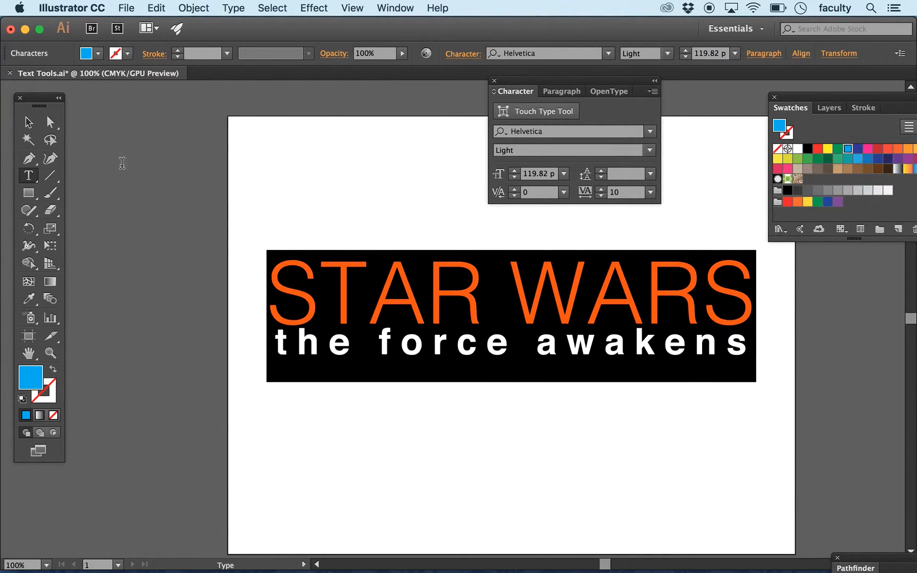
click(28, 122)
click(286, 155)
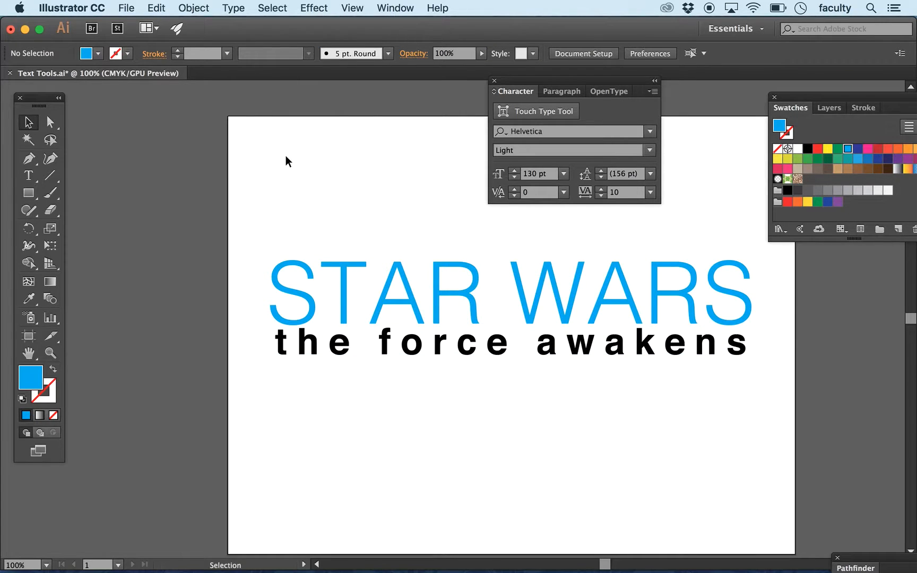
drag(467, 265, 463, 312)
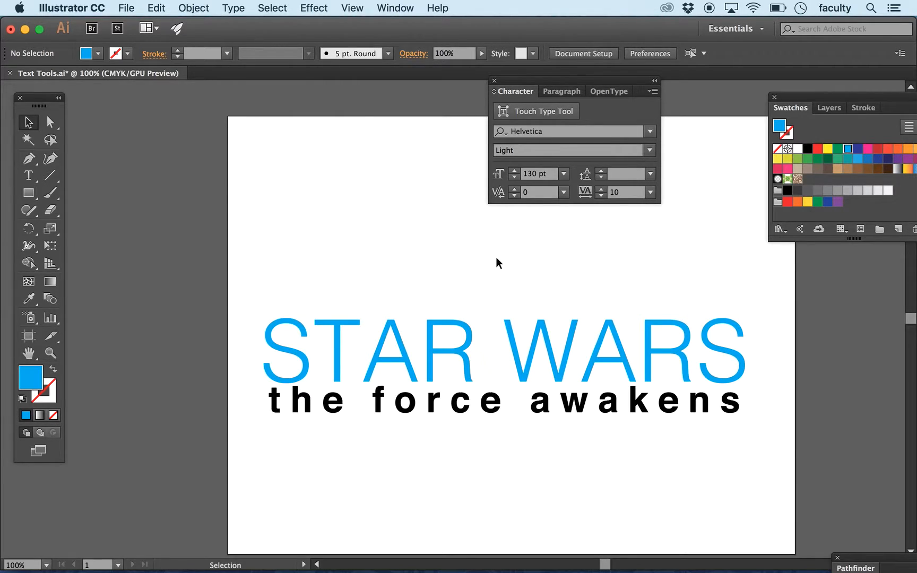
- Set the "STAR WARS" line in Helvetica Neue UltraLight and deselect the title
double_click(435, 365)
double_click(425, 354)
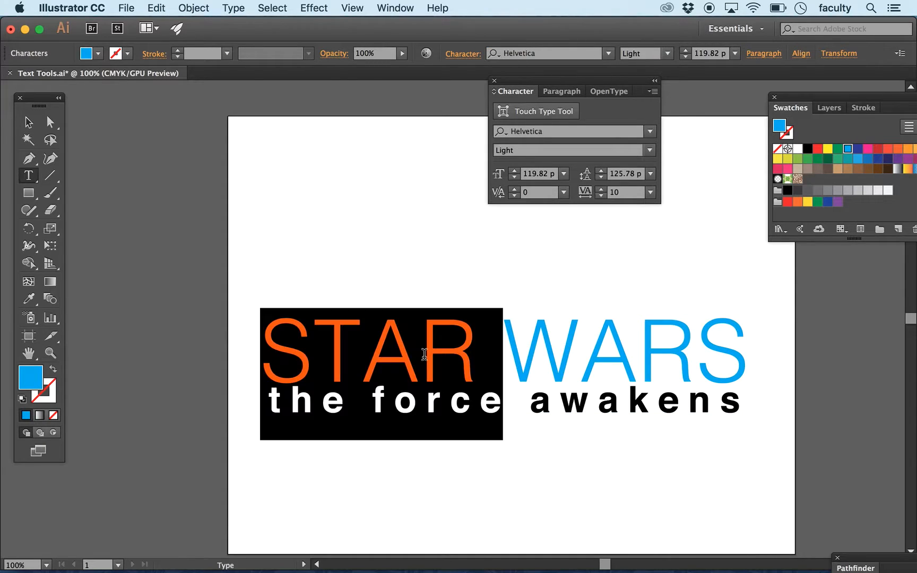
click(420, 354)
drag(275, 337, 742, 333)
click(649, 131)
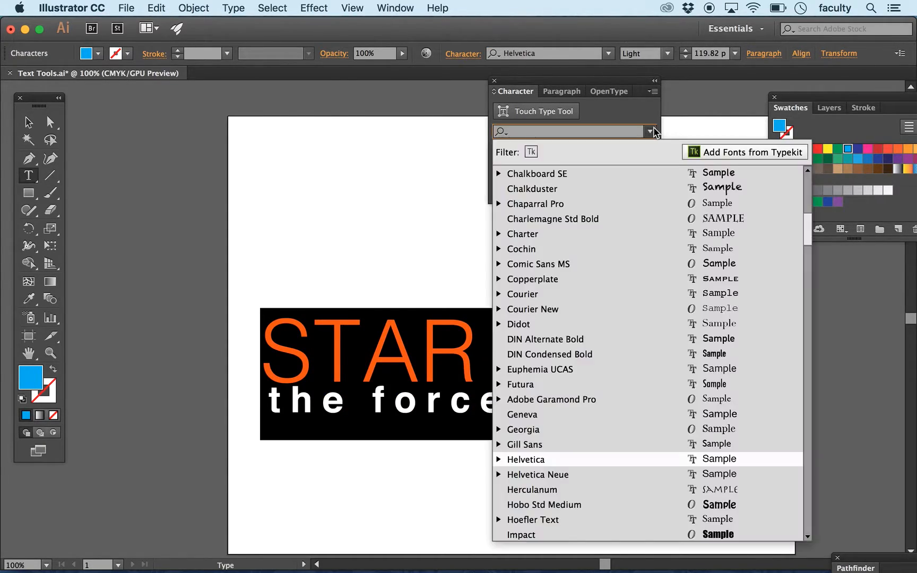
click(655, 474)
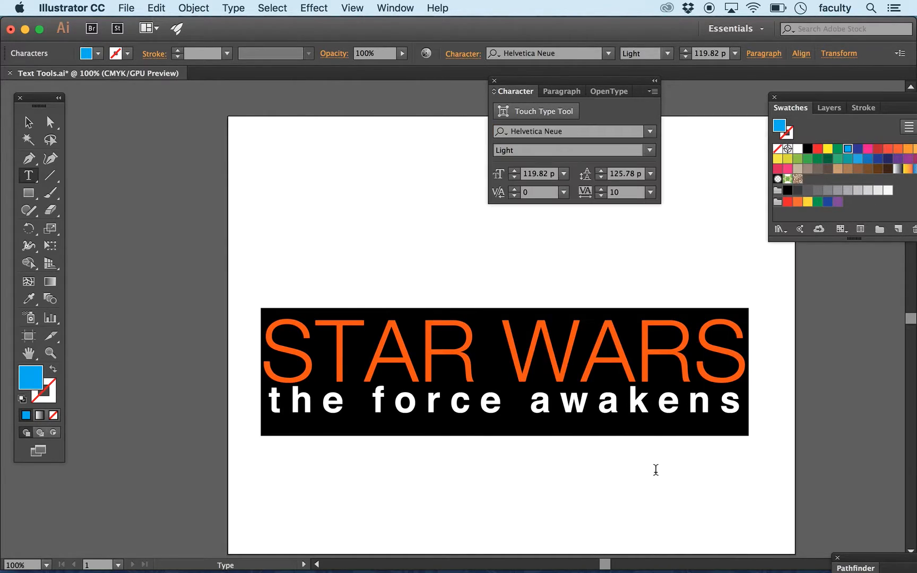
click(650, 151)
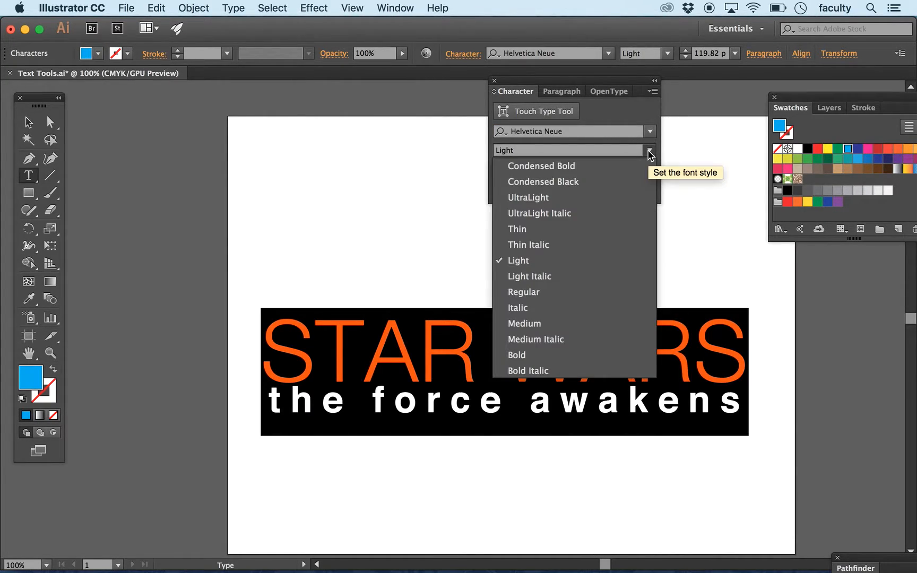
click(618, 202)
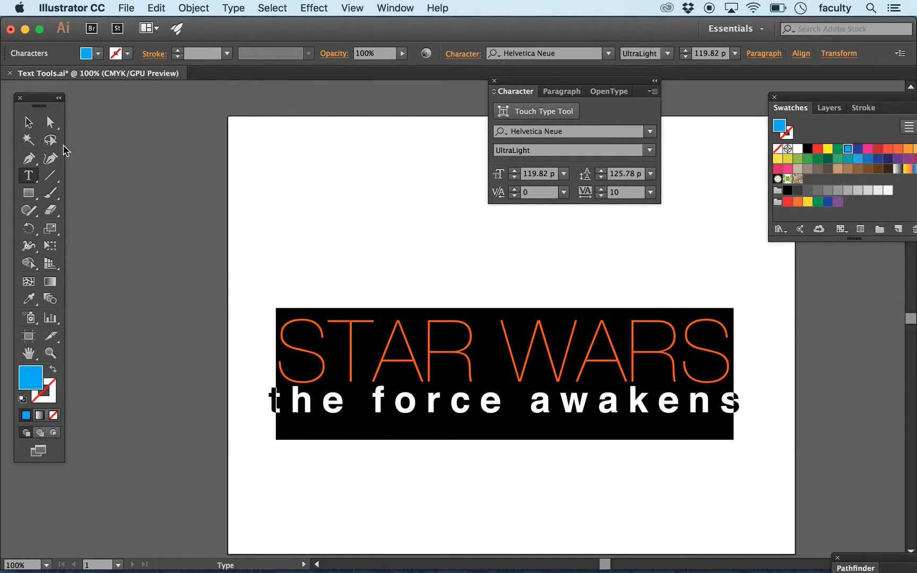
click(30, 124)
click(398, 205)
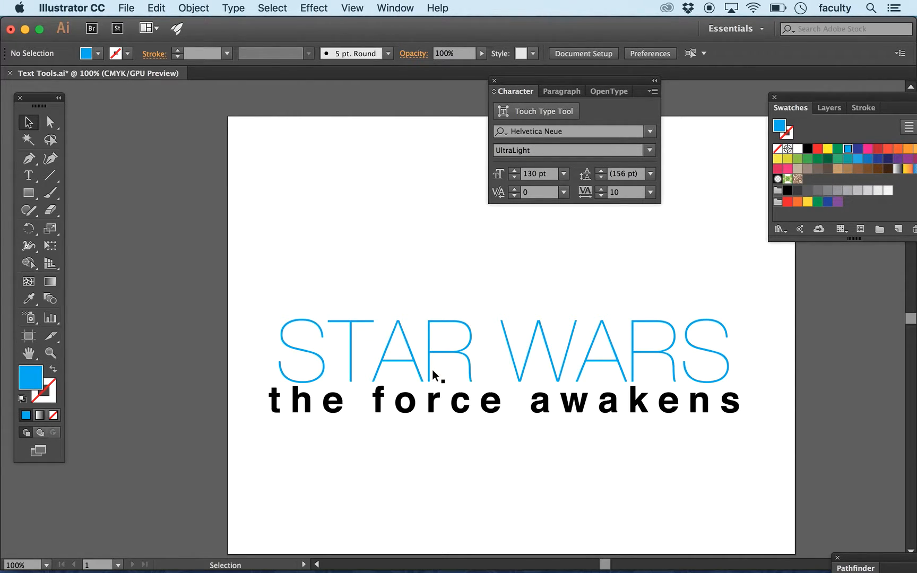
- Widen the kerning between the A and R in "STAR" to 360
click(29, 175)
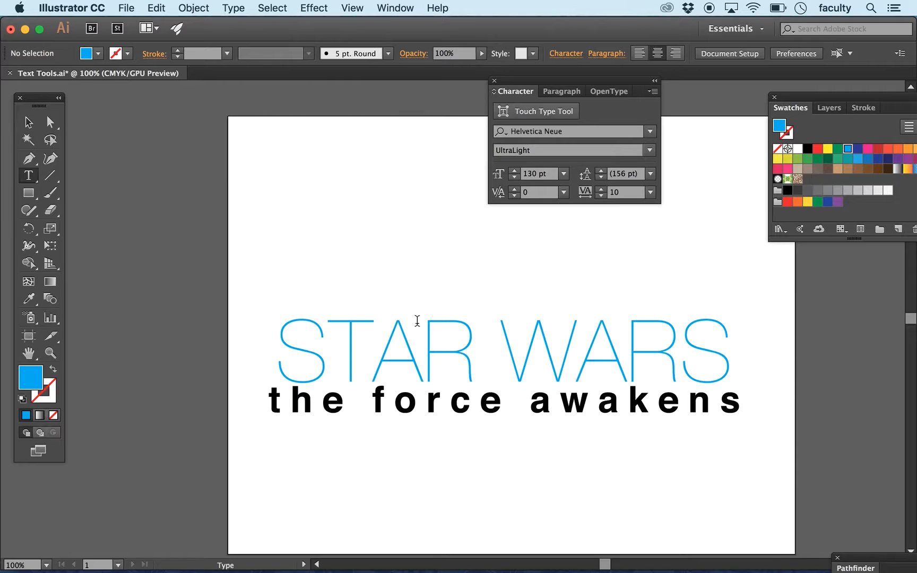
click(421, 349)
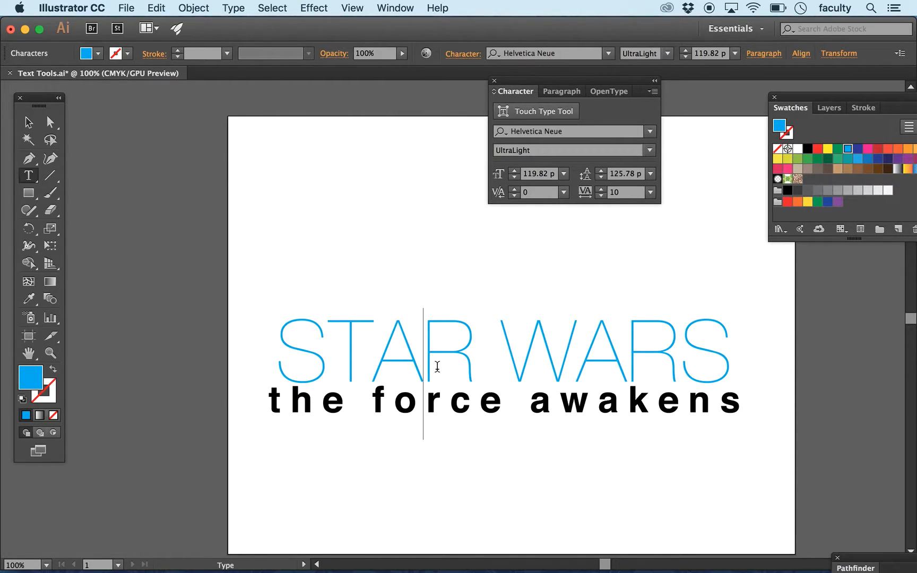
key(alt+Right)
key(alt+Right)
key(alt+Right)
key(alt+Right)
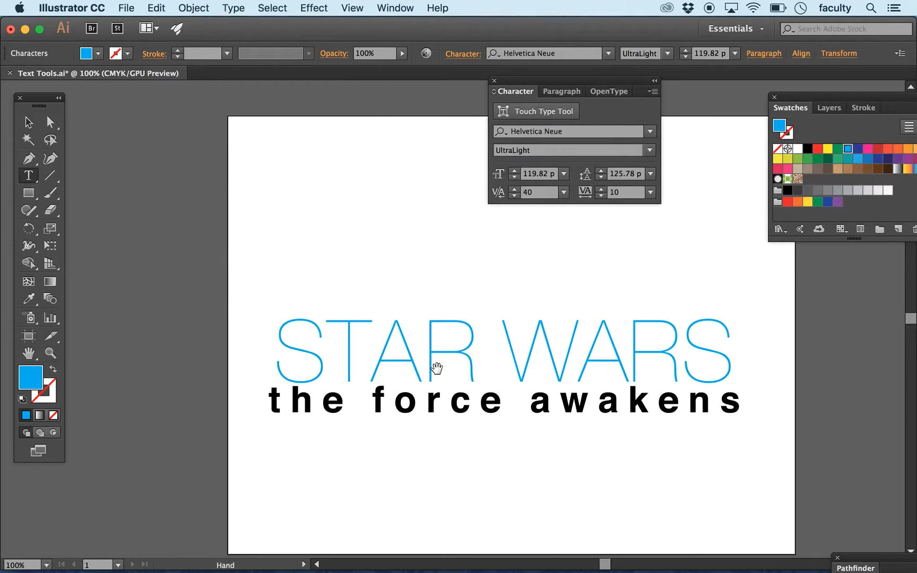
key(alt+Right)
key(alt+Right)
key(alt+Right)
key(alt+Right)
key(alt+Right)
key(alt+Right)
key(alt+Right)
key(alt+Right)
key(alt+Right)
key(alt+Right)
key(alt+Right)
key(alt+Right)
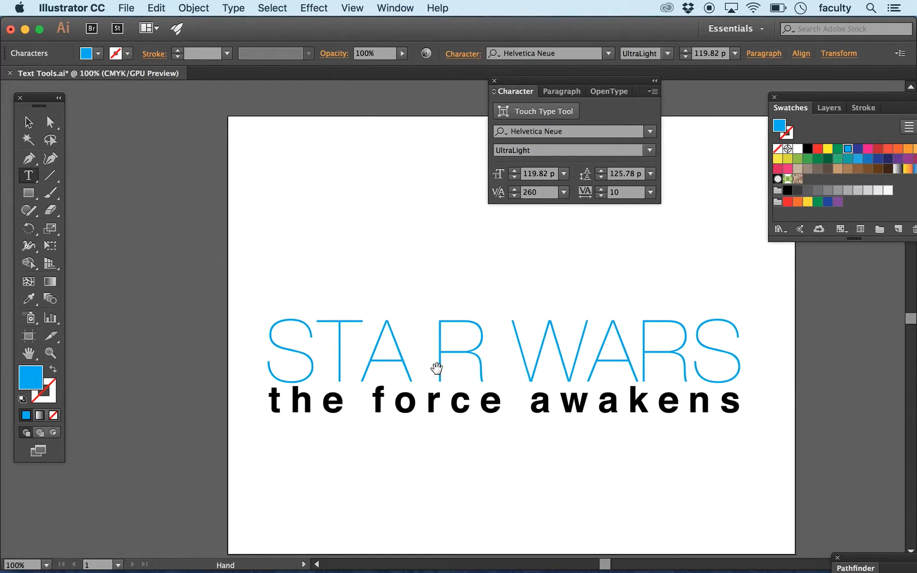
- Tighten the kerning between the A and R in "STAR" to -20
key(alt+Left)
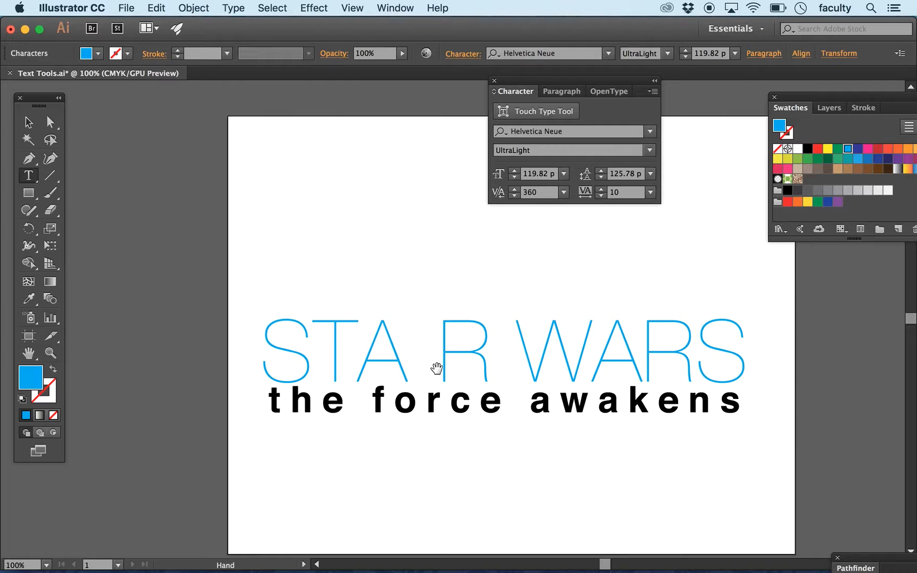
key(alt+Left)
key(alt+Left)
key(alt+Left)
key(alt+Left)
key(alt+Left)
key(alt+Left)
key(alt+Left)
key(alt+Left)
key(alt+Left)
key(alt+Left)
key(alt+Left)
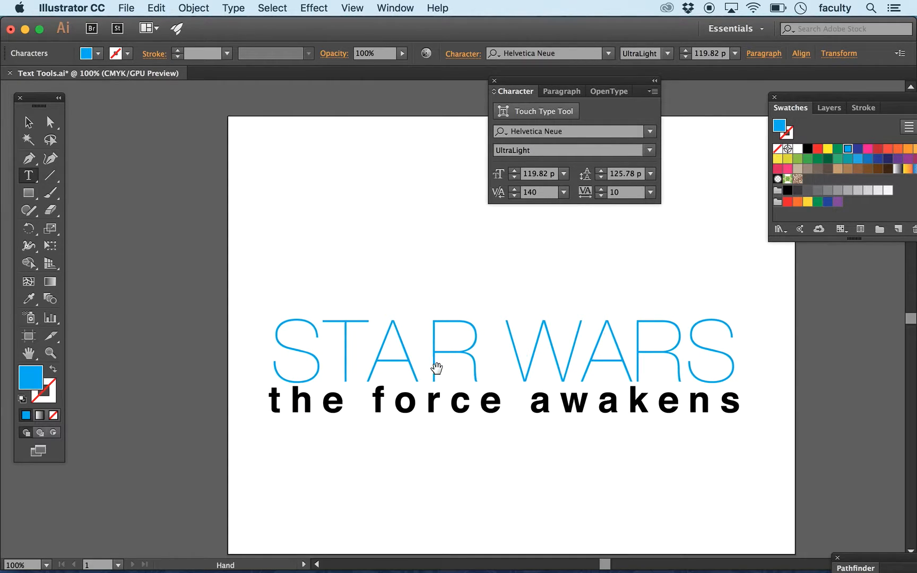
key(alt+Left)
key(alt+Left)
key(alt+Left)
key(alt+Left)
key(alt+Left)
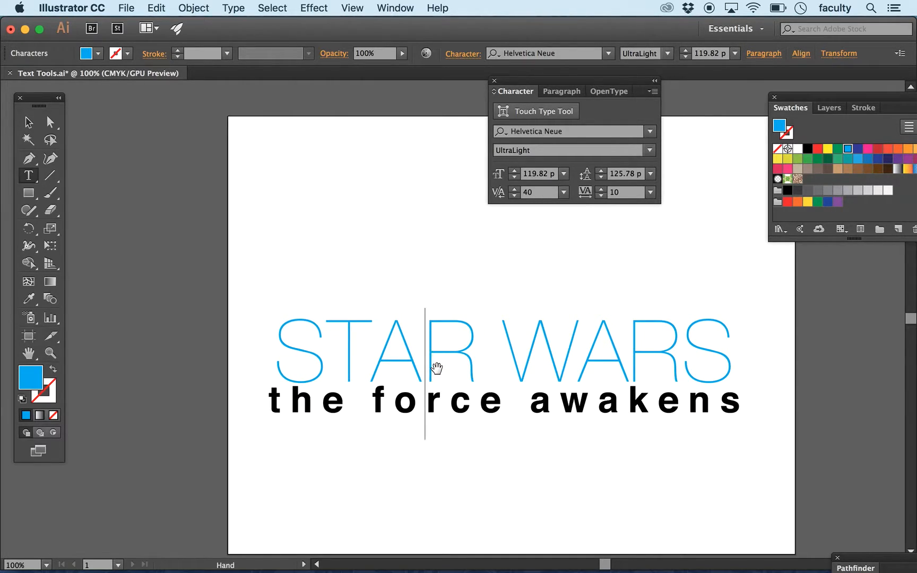
key(alt+Left)
key(alt+Left)
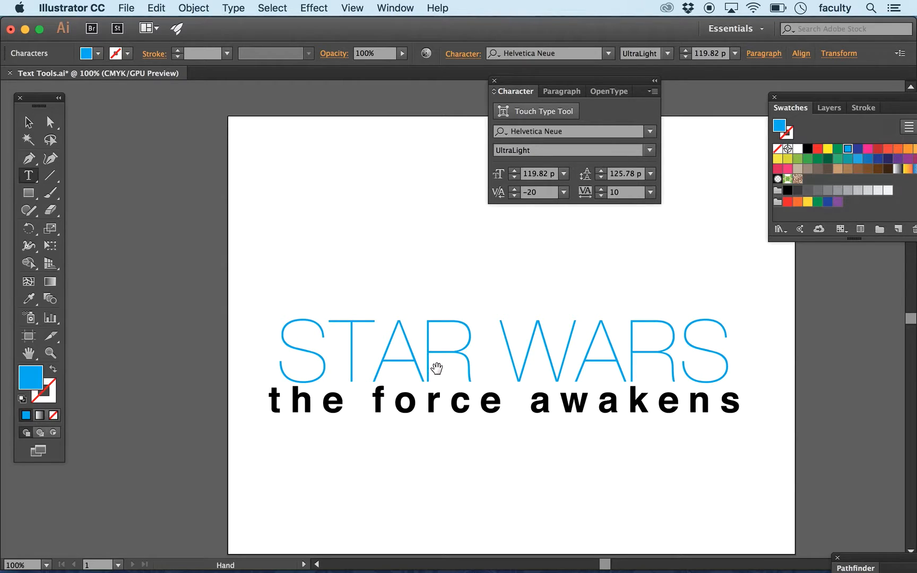
- Tighten the kerning between the T and A in "STAR"
click(359, 355)
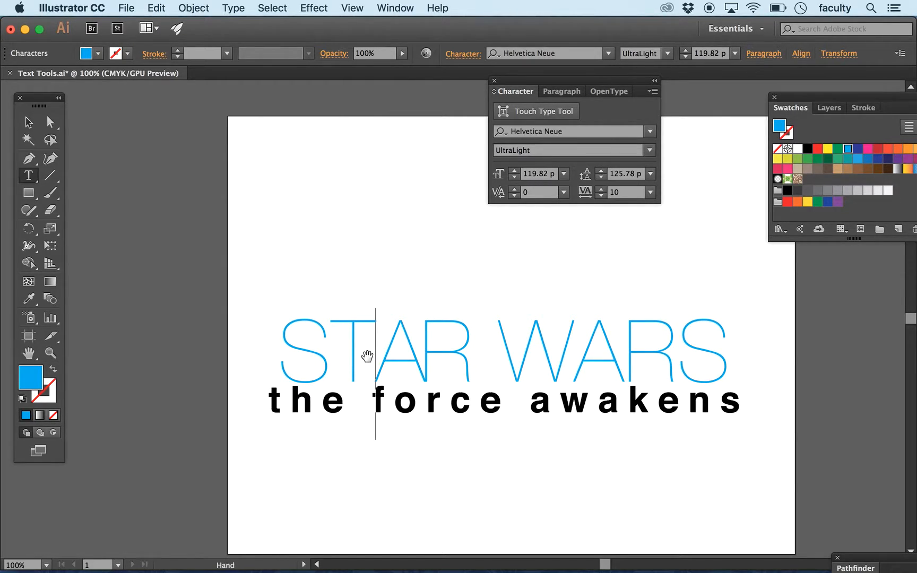
key(alt+Right)
key(alt+Right)
key(alt+Left)
key(alt+Left)
key(alt+Left)
key(alt+Right)
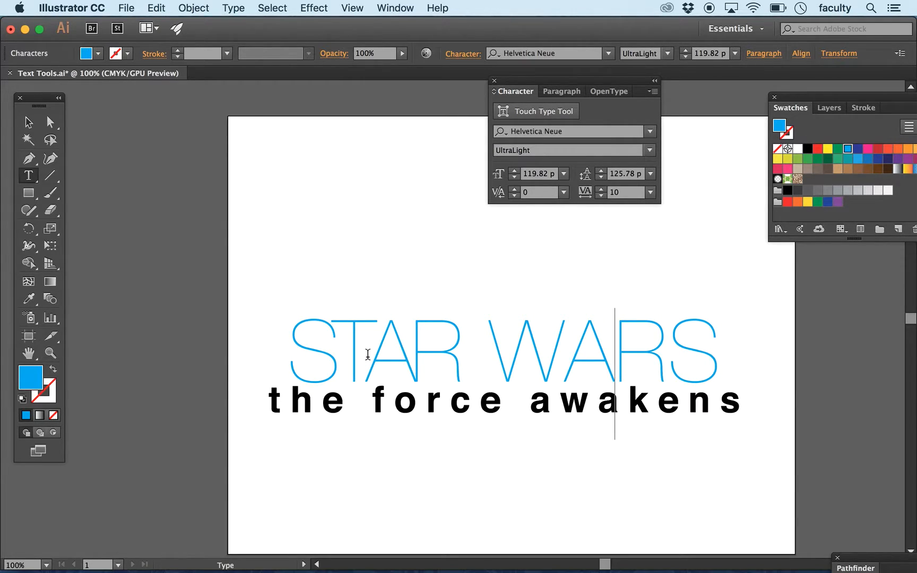
- Tighten the kerning between the W and A in "WARS" beyond -120
key(Left)
key(alt+Left)
key(alt+Left)
key(alt+Left)
key(alt+Left)
key(alt+Left)
key(alt+Left)
key(alt+Left)
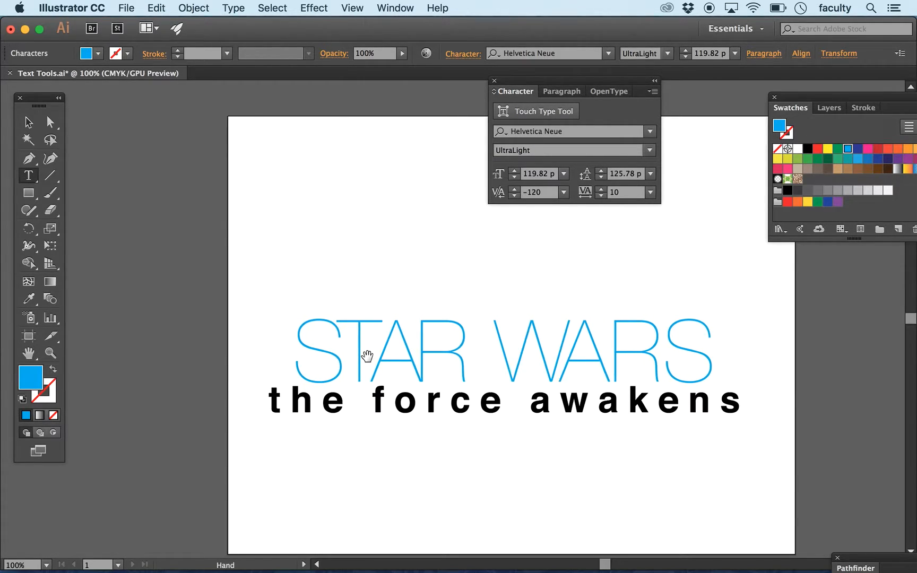
key(alt+Left)
- Tighten the A–R kerning in "WARS", set the R–S kerning to -80, and deselect the title
key(Right)
key(alt+Left)
key(alt+Left)
key(Right)
key(alt+Left)
key(alt+Left)
key(alt+Left)
key(alt+Left)
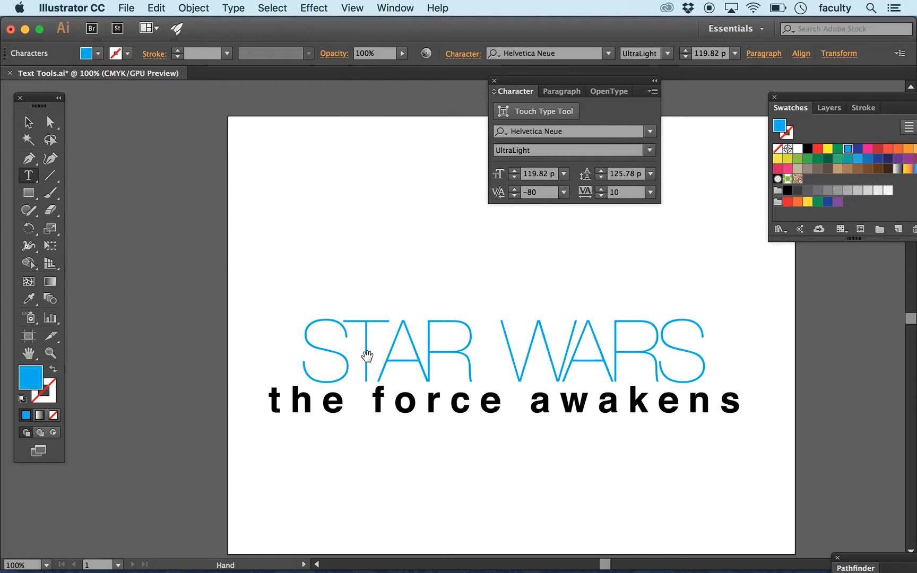
click(29, 122)
click(232, 168)
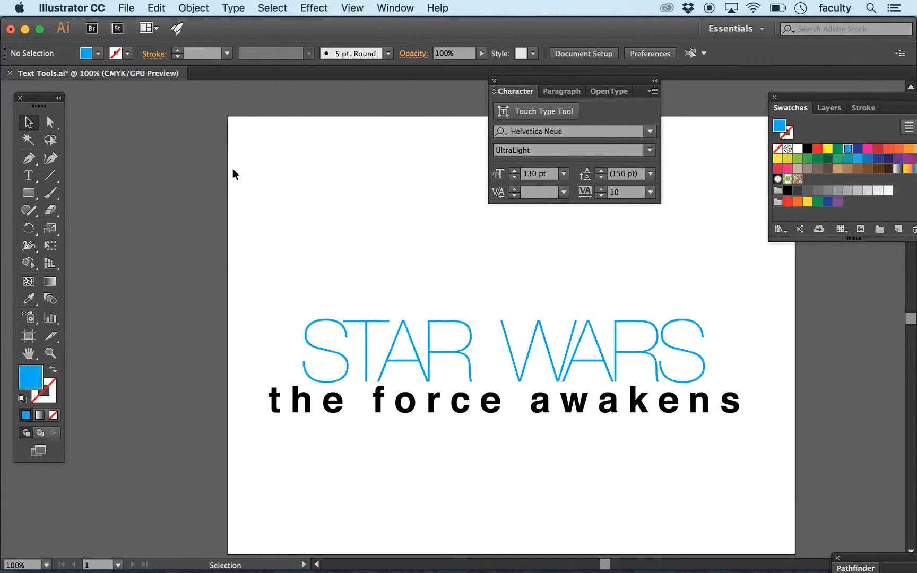
- Hide the panels, move the whole title up and slightly left on the artboard, and show the panels again
key(Tab)
drag(382, 260, 597, 405)
drag(556, 348, 536, 282)
click(581, 416)
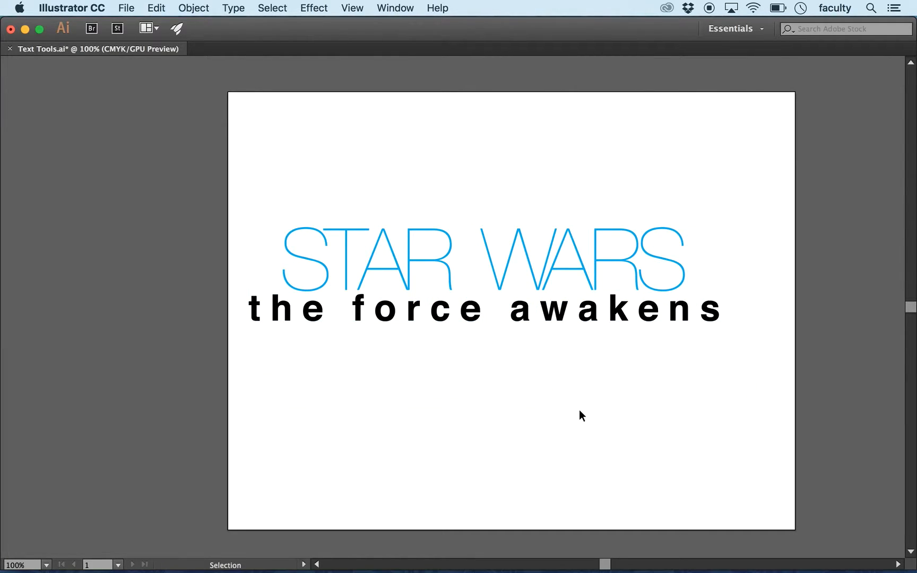
drag(557, 289, 554, 261)
key(Tab)
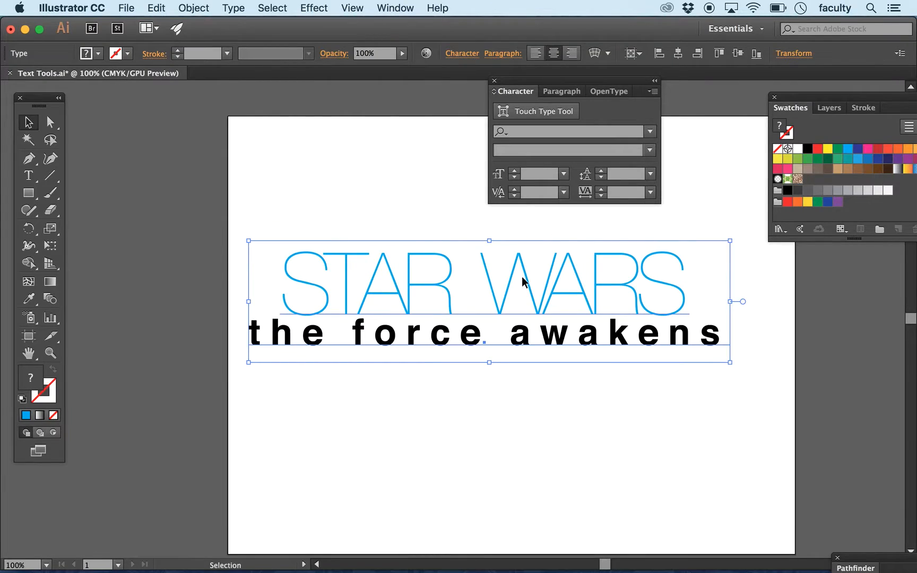
- Reset the kerning of the "STAR WARS" line to 0 and deselect the title
key(t)
drag(282, 277, 715, 247)
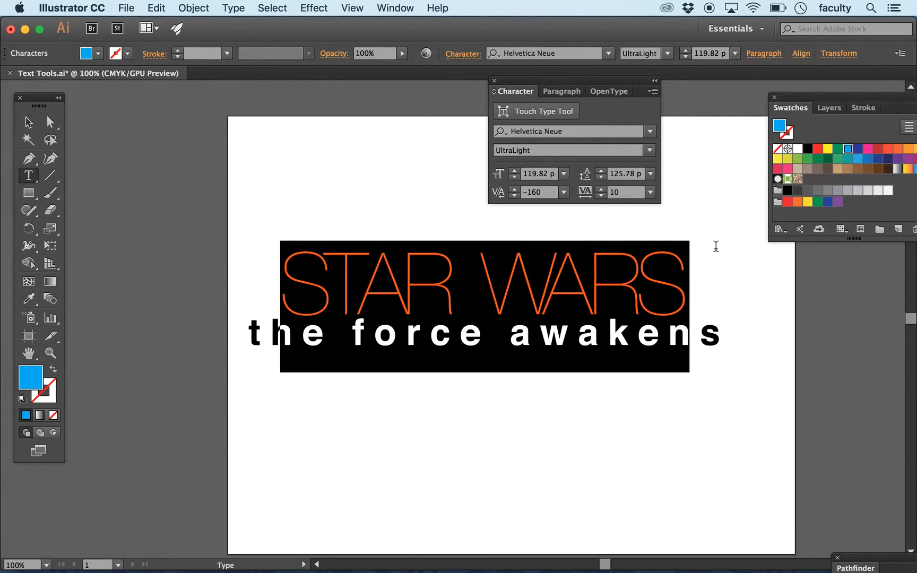
click(563, 192)
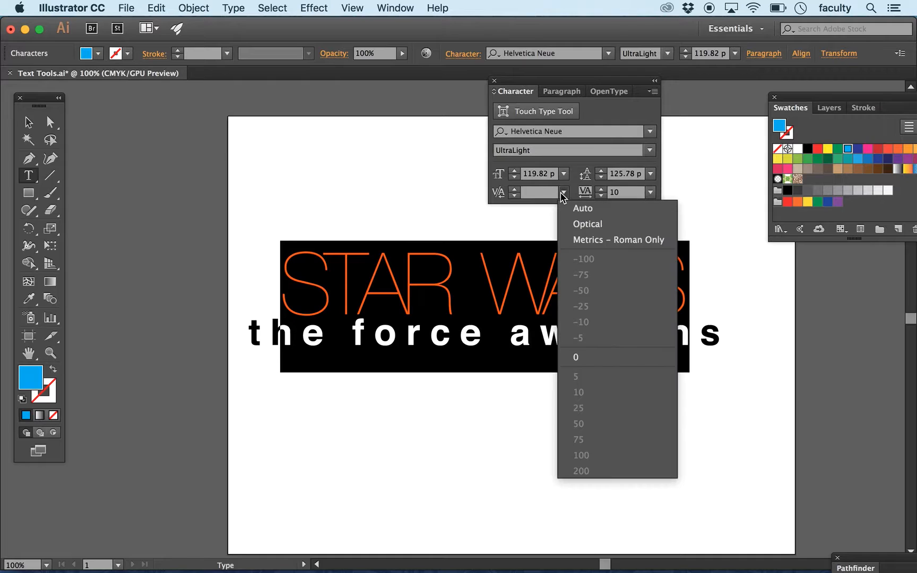
click(601, 360)
click(29, 122)
click(185, 134)
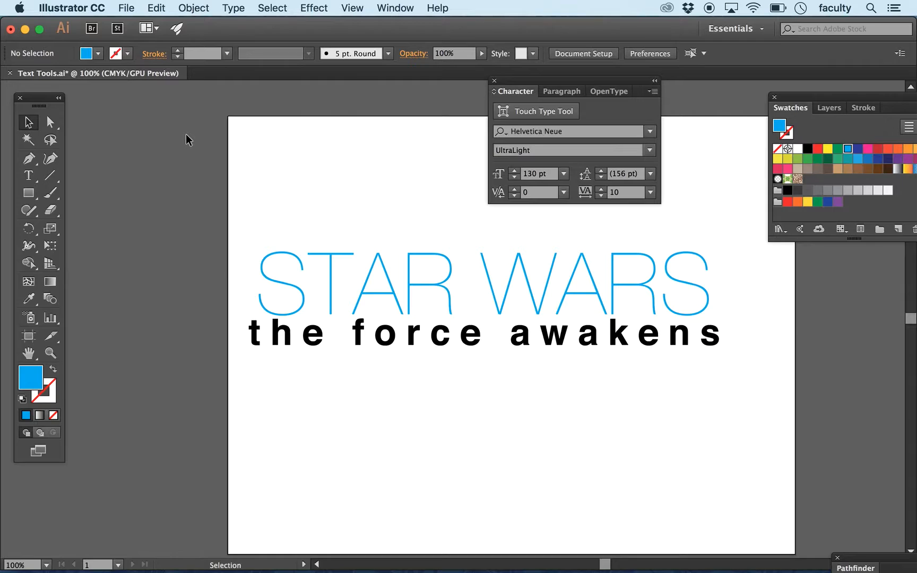
- Hide the panels, shift the title right to center it on the artboard, and fit the artboard in the window
key(Tab)
drag(430, 260, 455, 285)
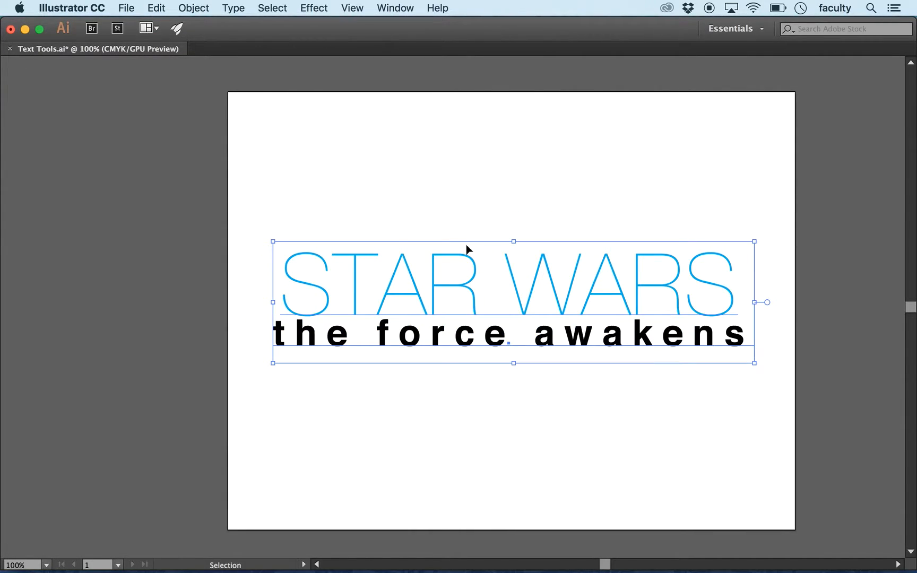
click(483, 208)
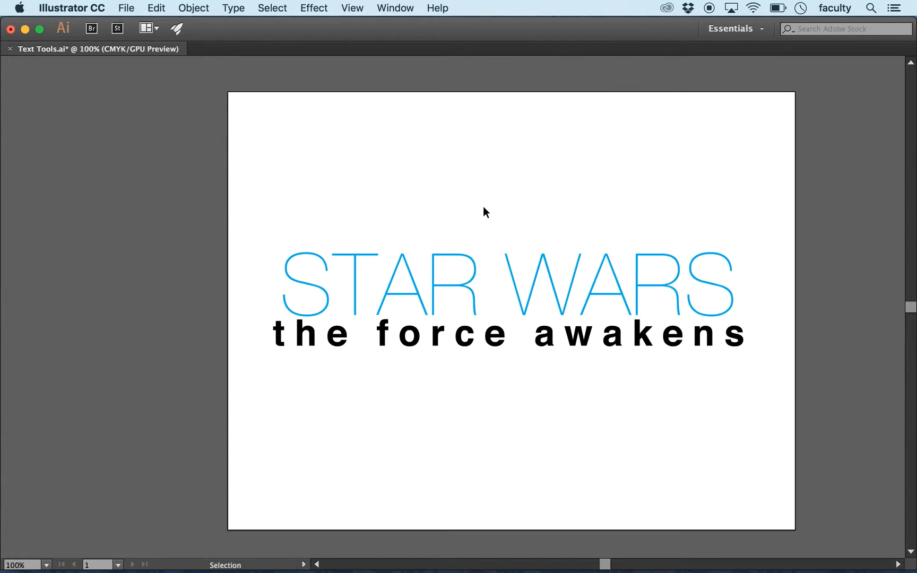
key(super+0)
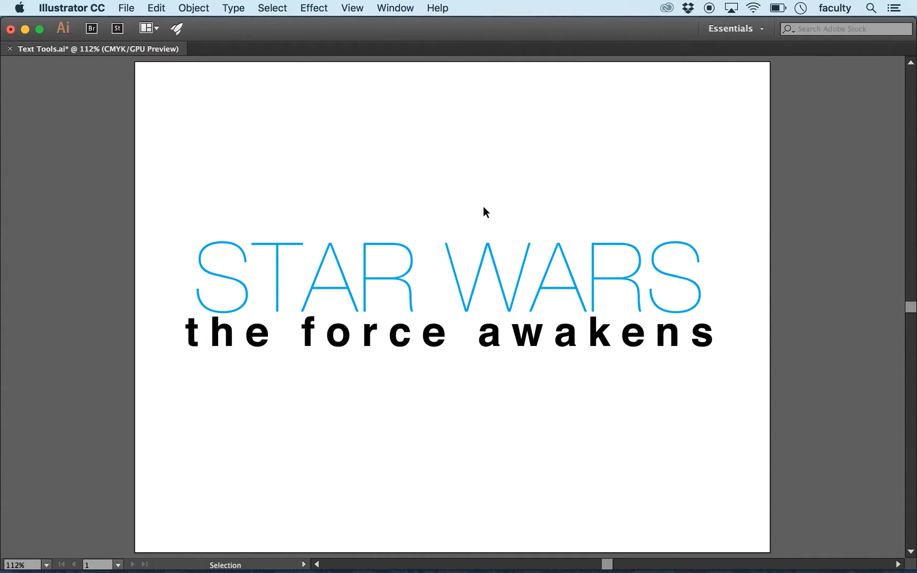
- Delete the whole title from the artboard and bring back the hidden panels
key(Delete)
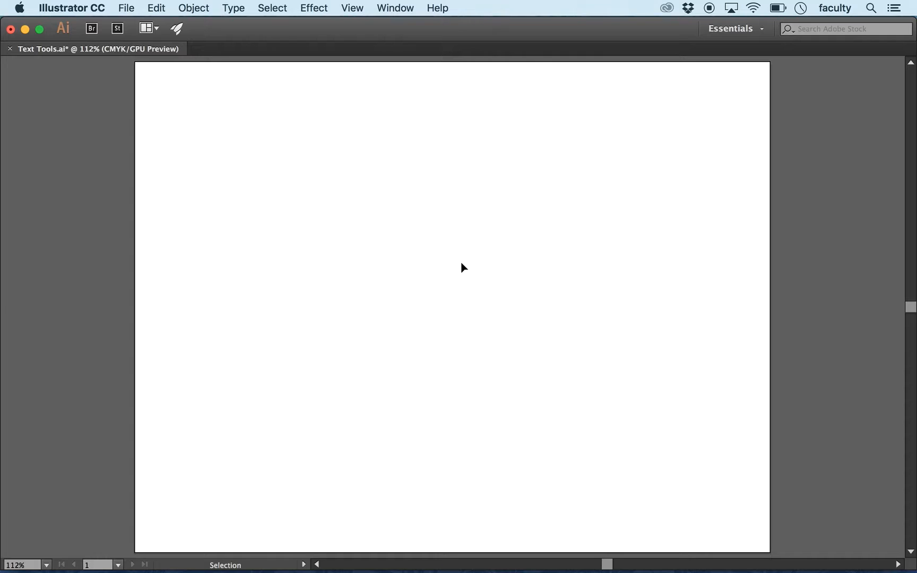
key(Tab)
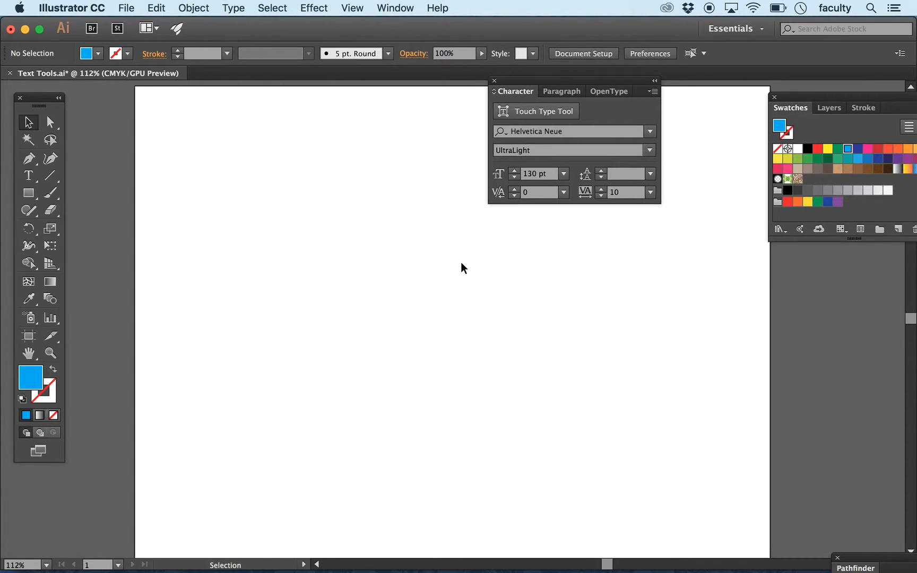